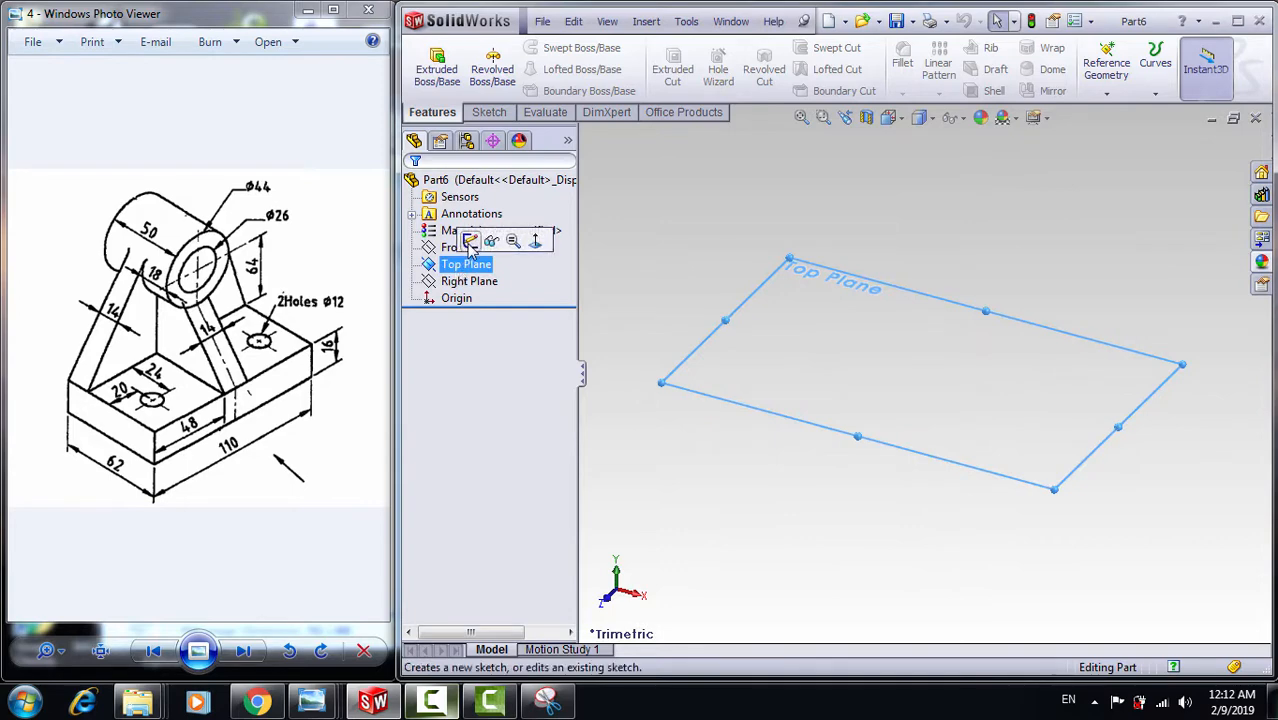
# - Start a sketch on the Top Plane and draw a center rectangle about 116 by 119 mm centred on the origin
pyautogui.click(466, 276)
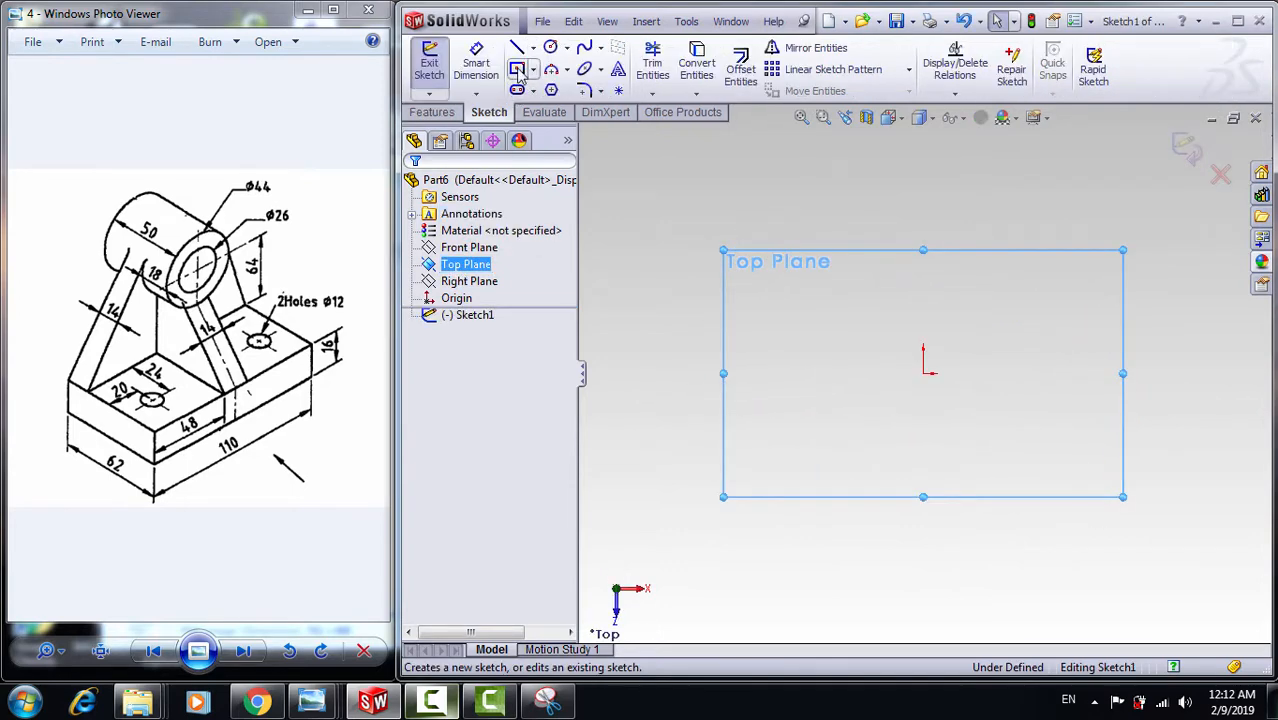
pyautogui.click(518, 70)
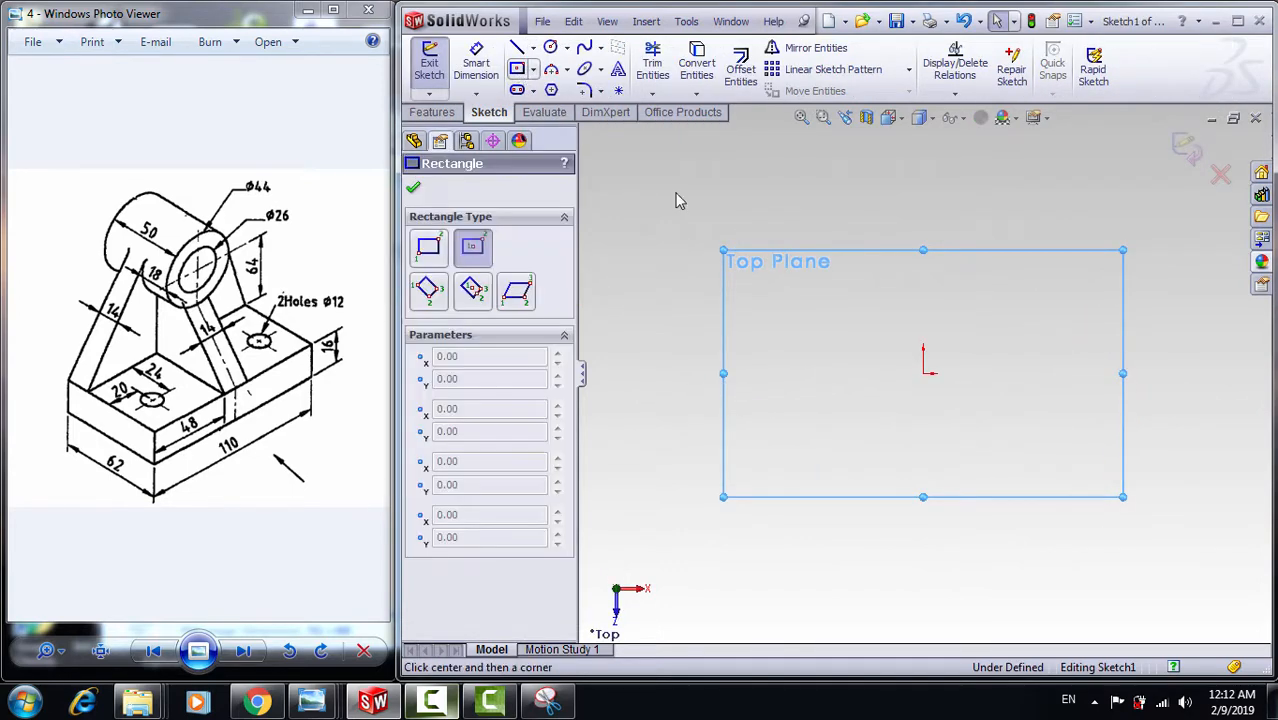
pyautogui.click(923, 373)
pyautogui.click(1052, 240)
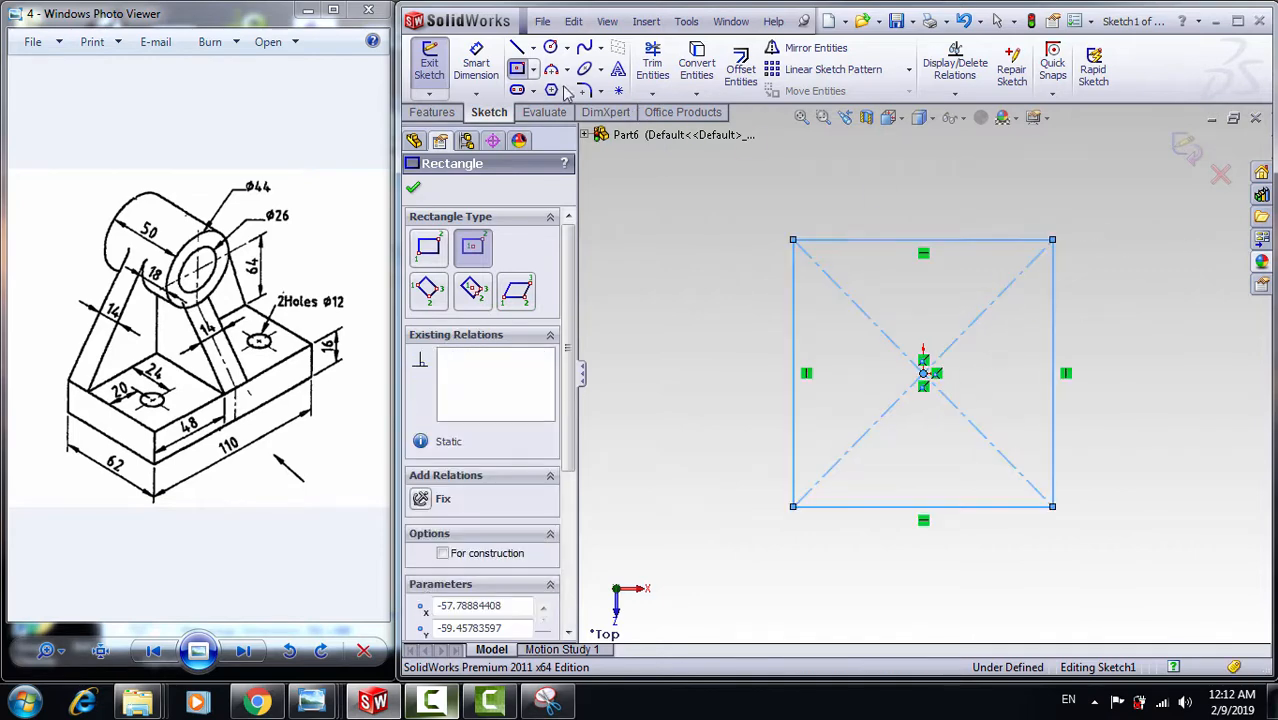
# - Dimension the rectangle 62 mm along its horizontal edge and 110 mm along its vertical edge
pyautogui.click(476, 62)
pyautogui.click(890, 507)
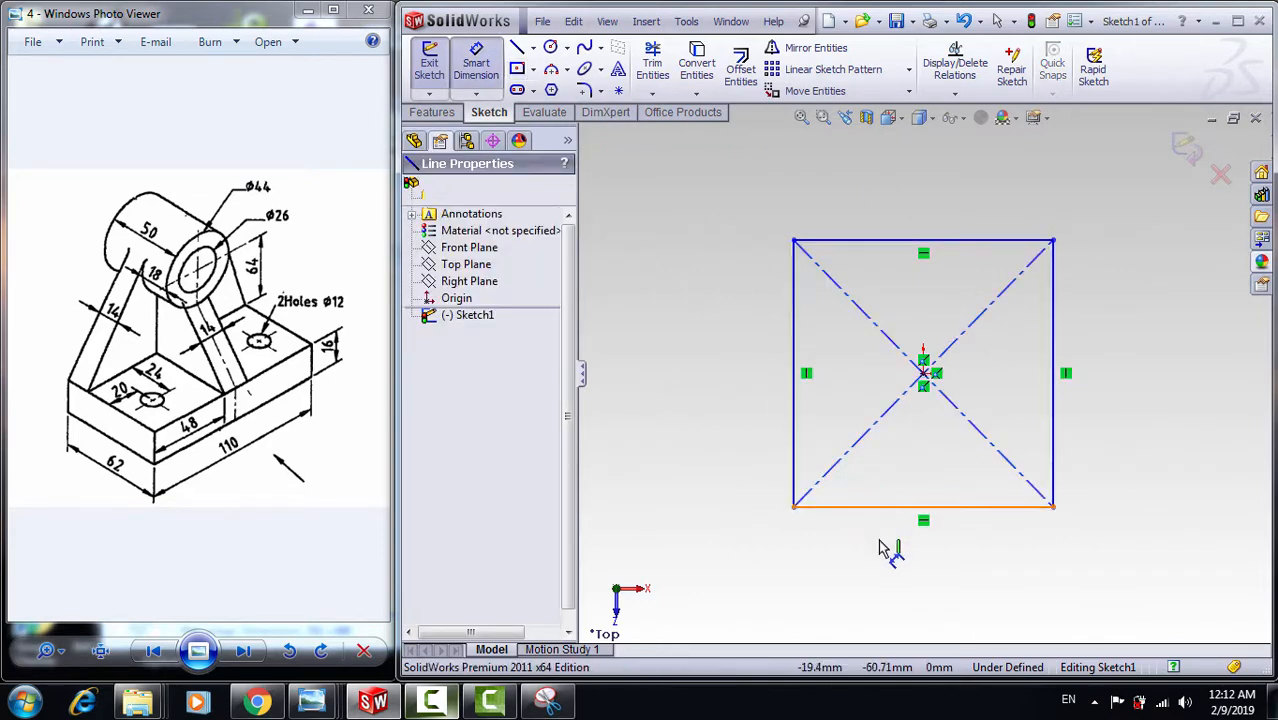
pyautogui.click(880, 562)
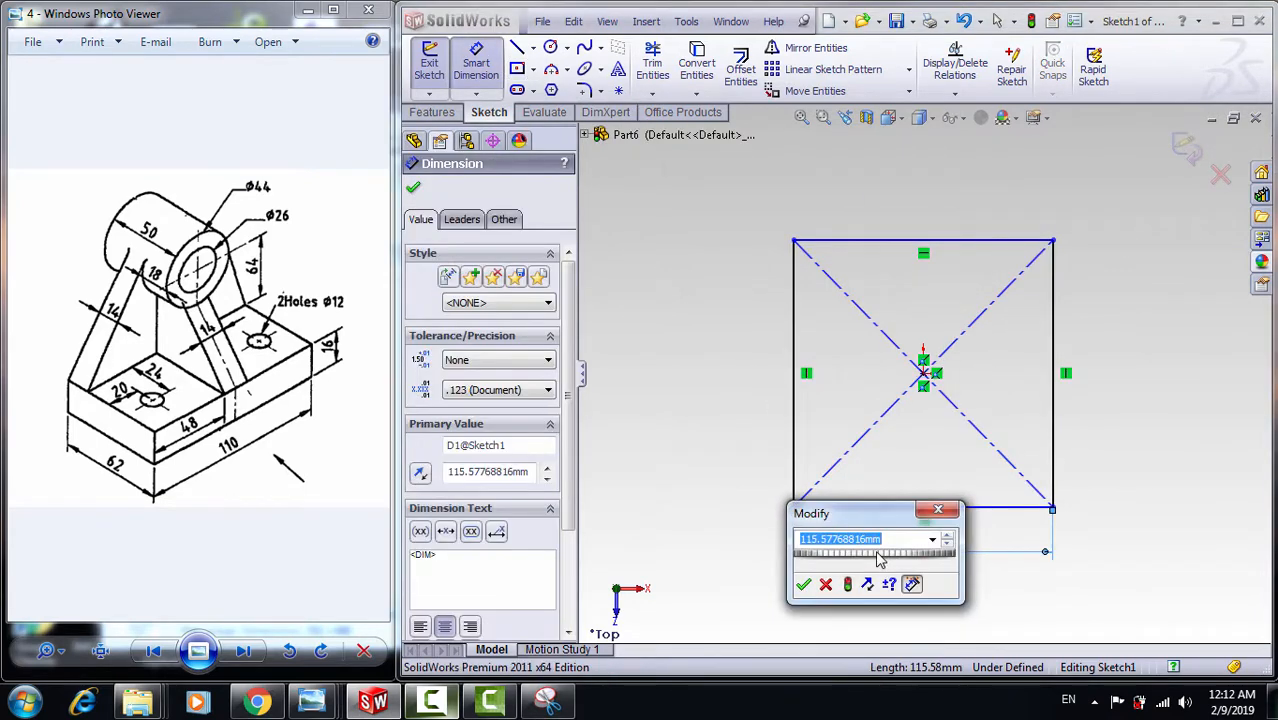
pyautogui.write('62')
pyautogui.click(805, 584)
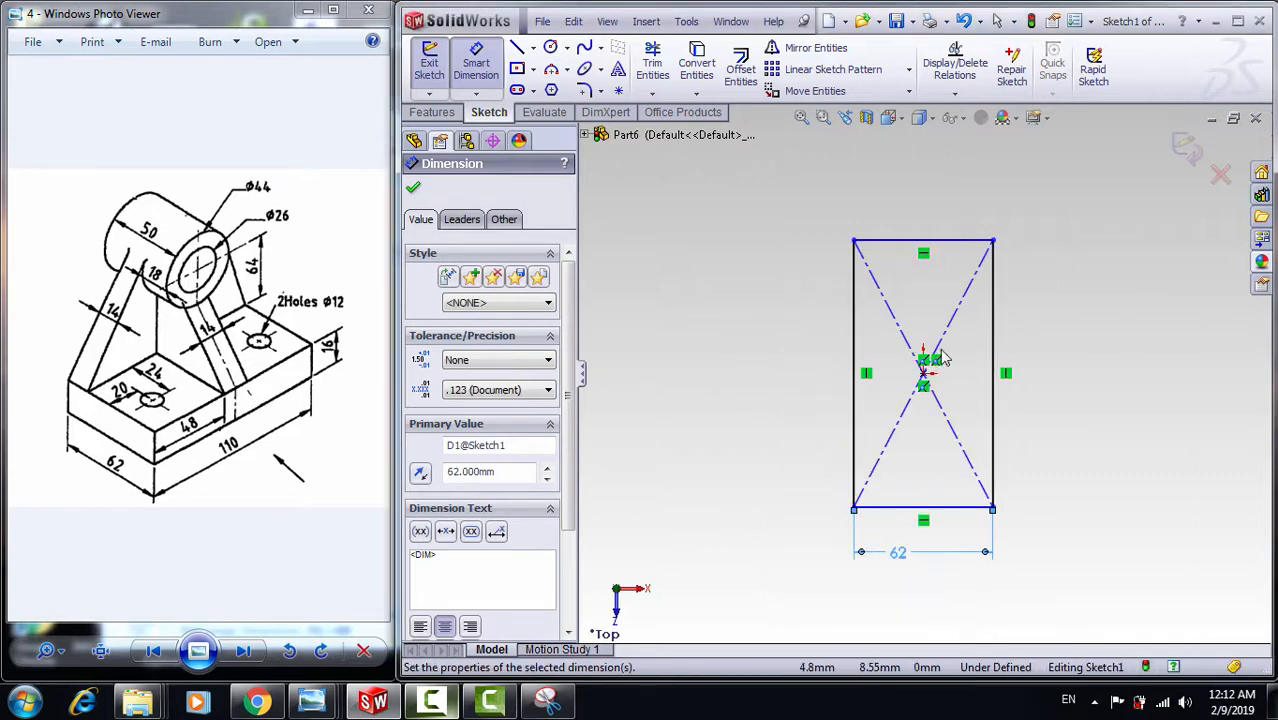
pyautogui.click(993, 347)
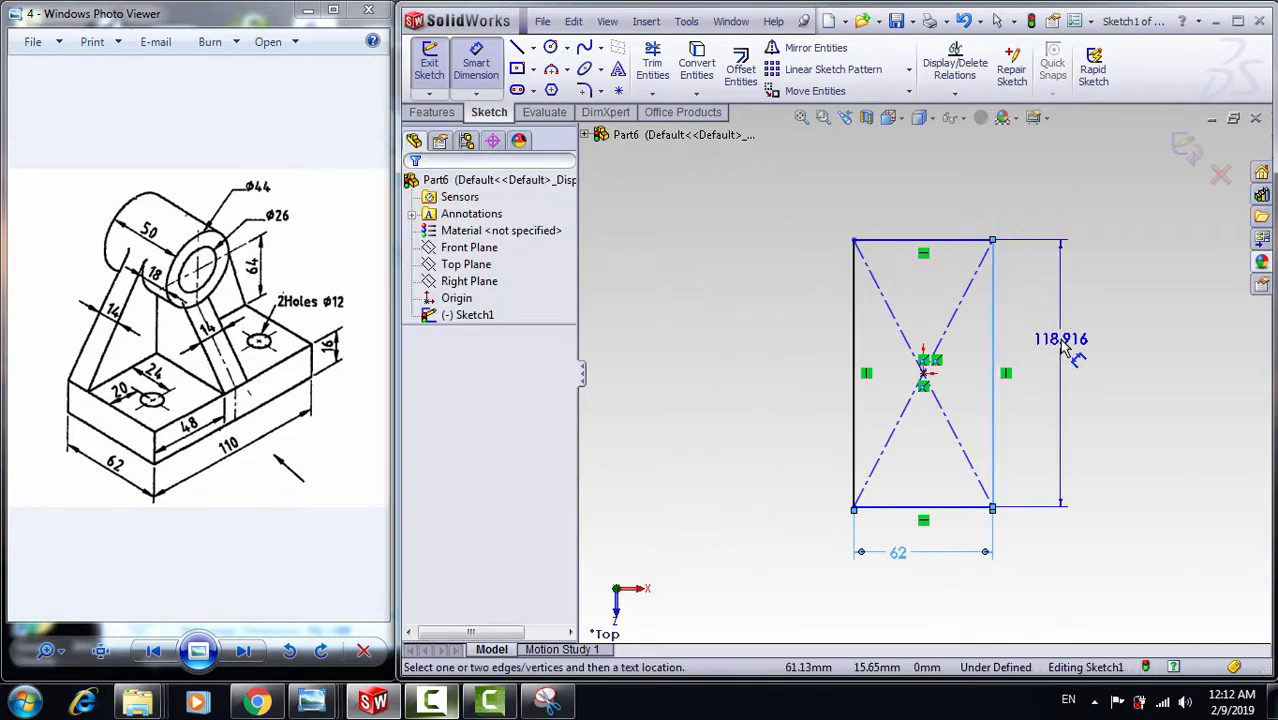
pyautogui.click(1066, 343)
pyautogui.write('110')
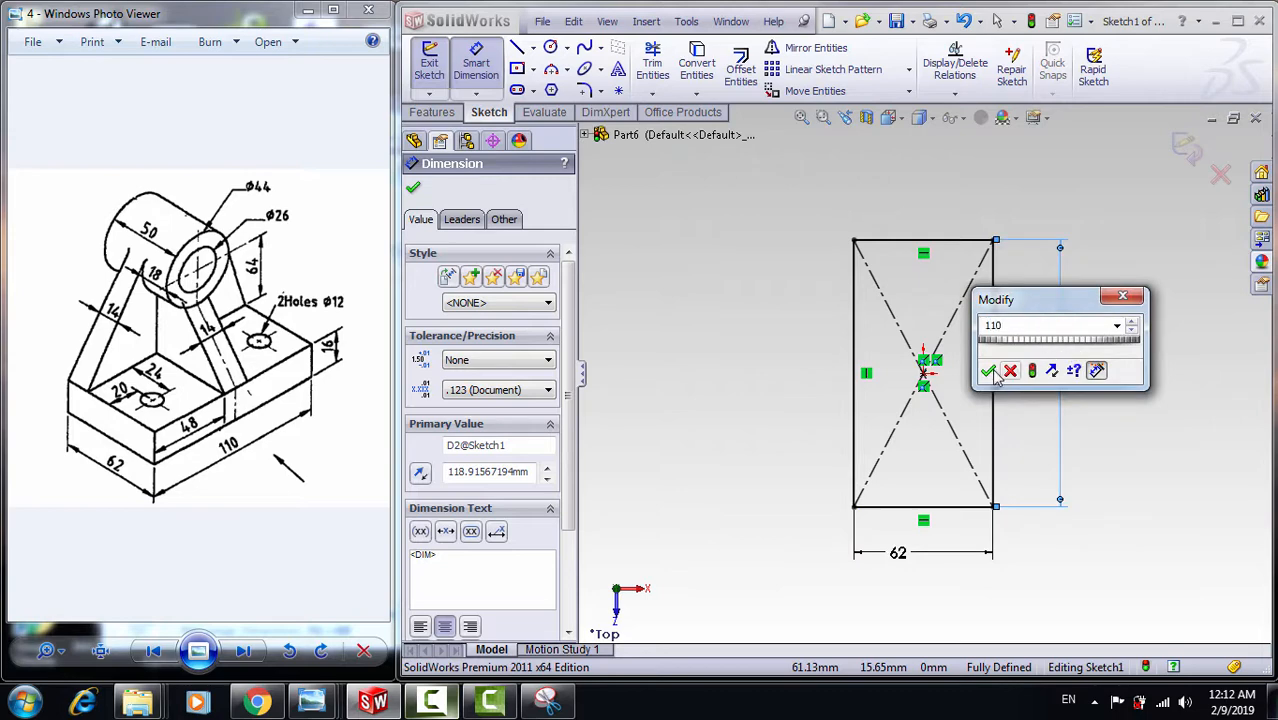
pyautogui.click(989, 372)
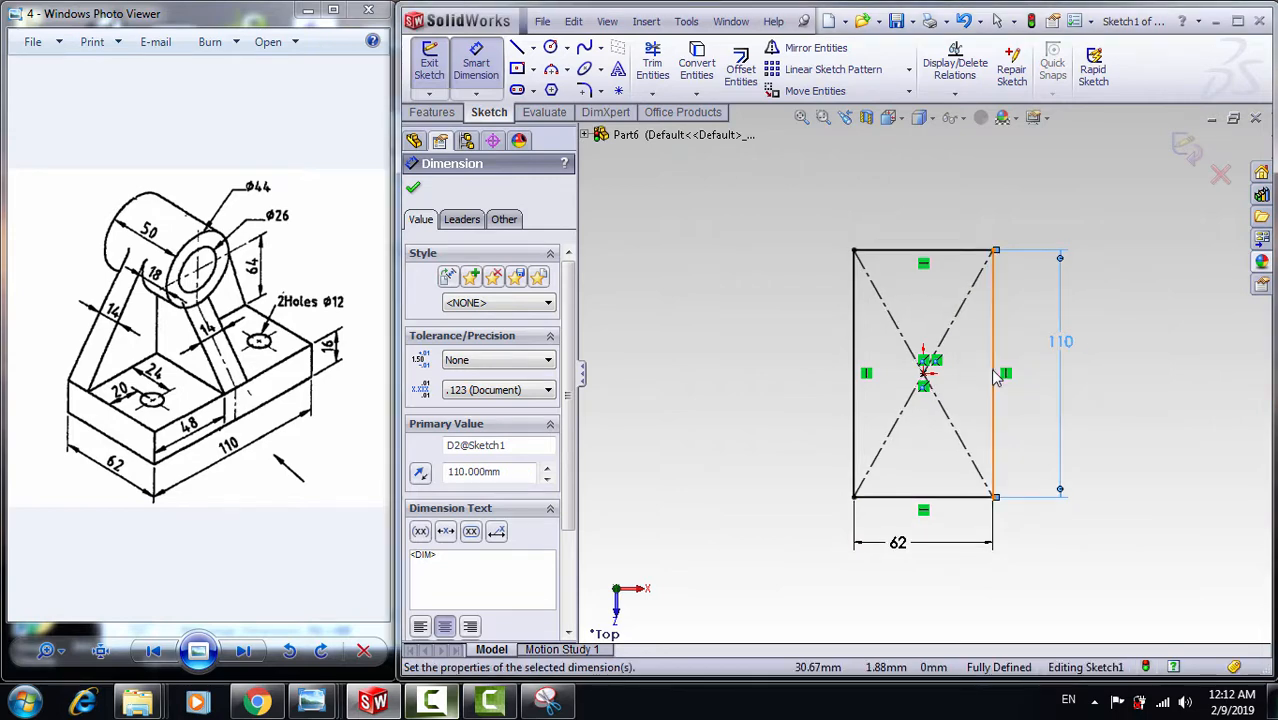
# - Extrude the rectangle 16 mm as a blind boss to form the base plate
pyautogui.click(432, 112)
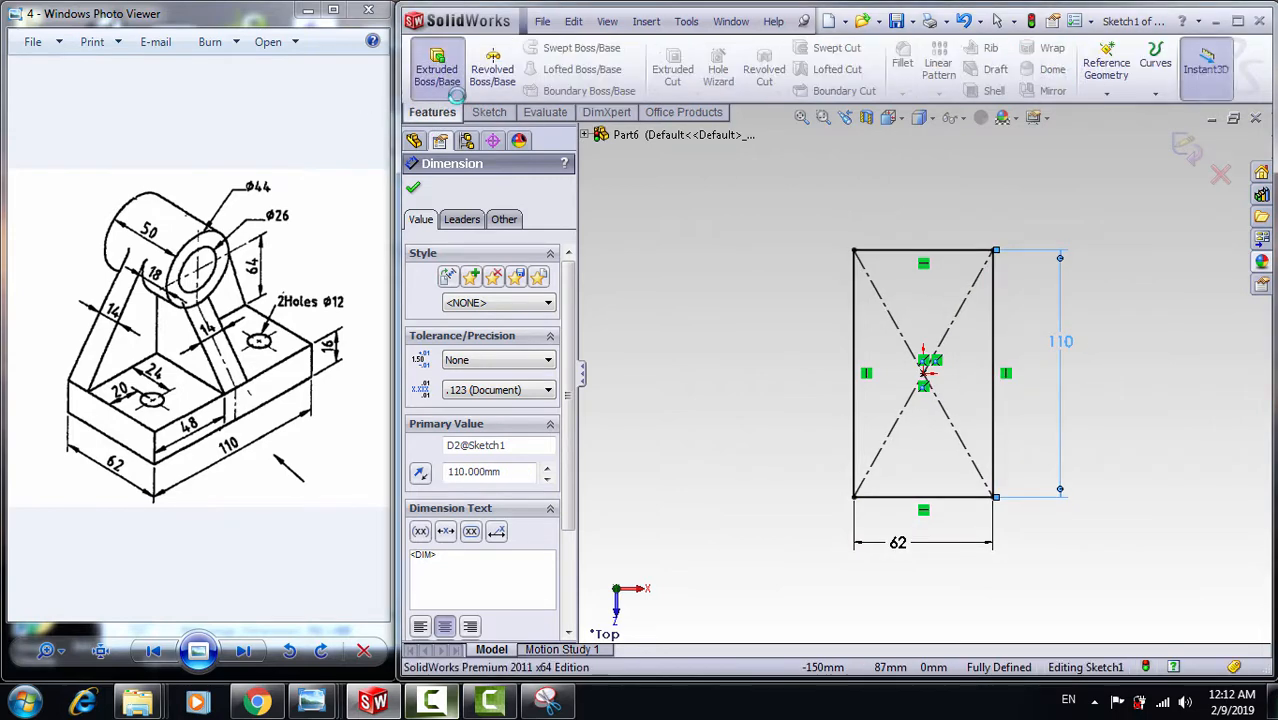
pyautogui.click(437, 68)
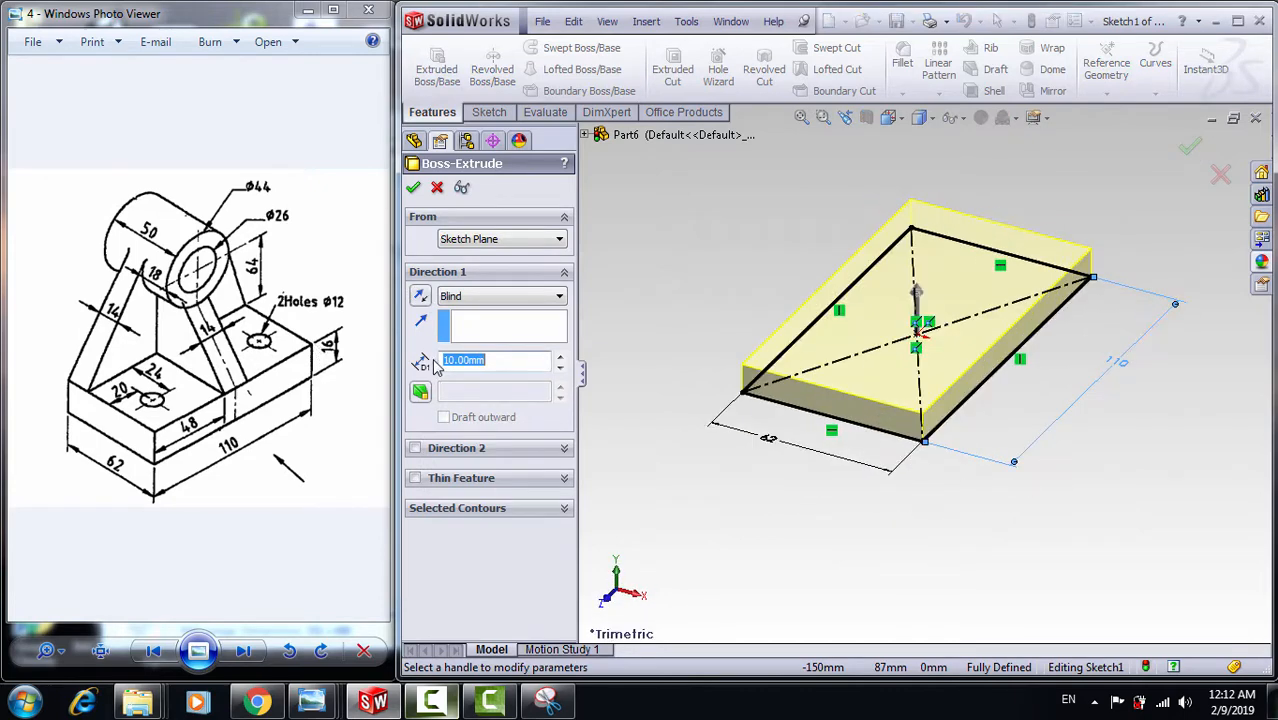
pyautogui.press('Return')
pyautogui.click(413, 187)
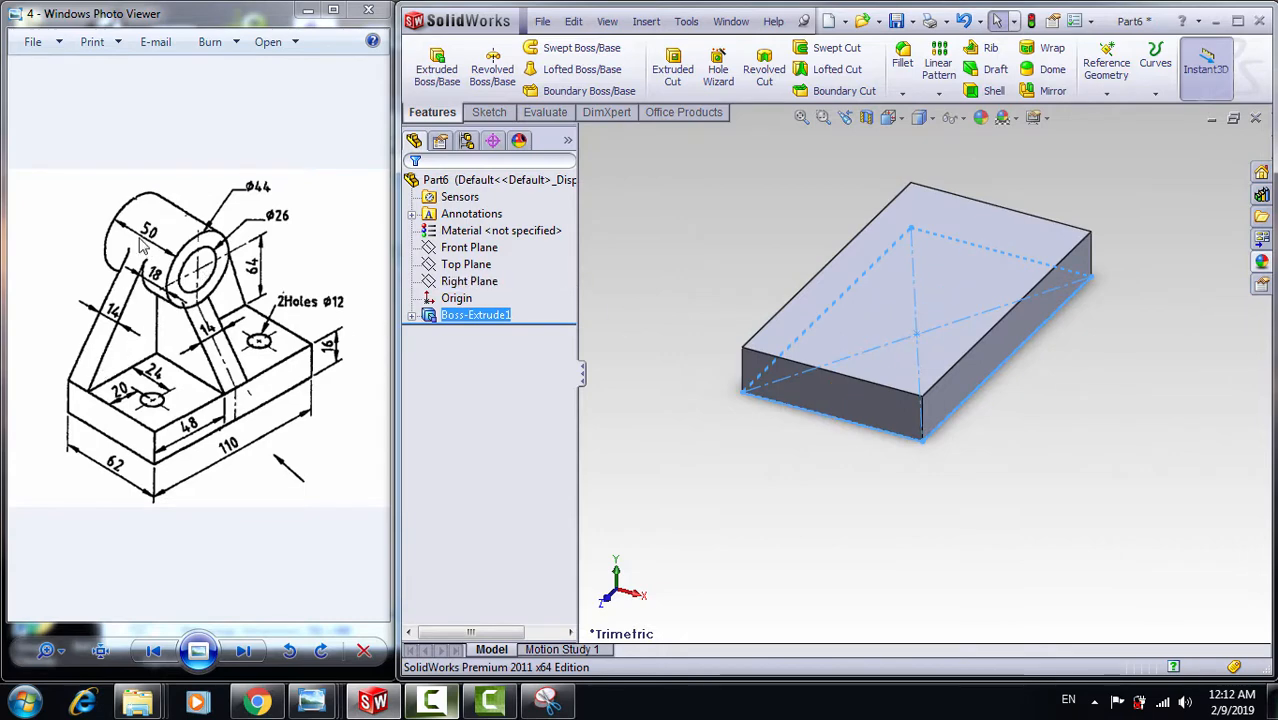
# - Start a sketch on the base plate's long 110 mm side face and view it face-on
pyautogui.moveTo(680, 436); pyautogui.dragTo(803, 397, button='middle')
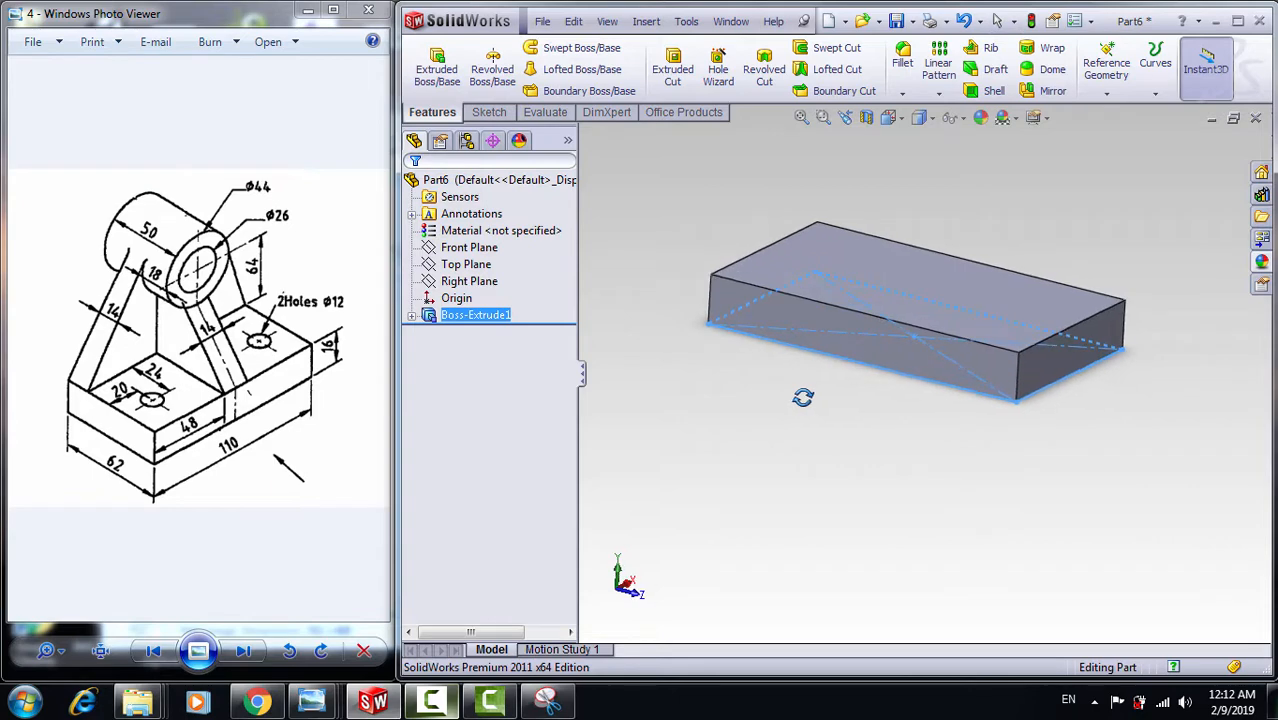
pyautogui.click(850, 352)
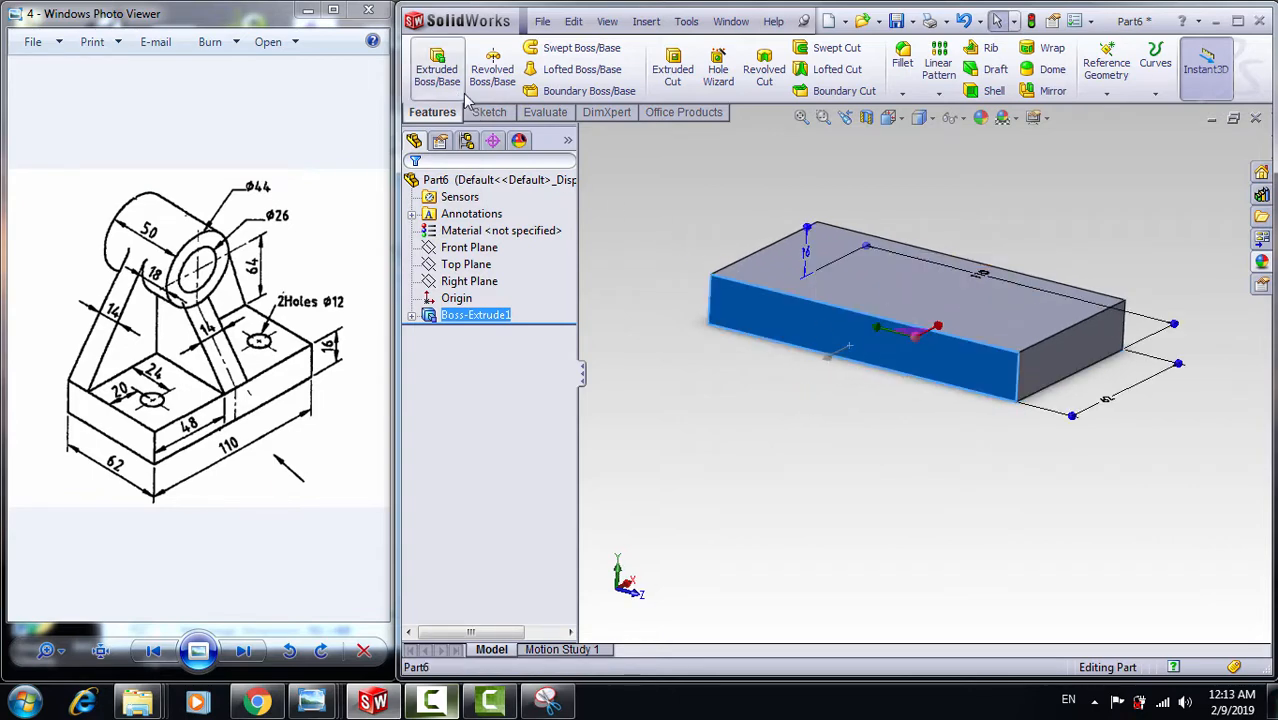
pyautogui.click(489, 112)
pyautogui.click(429, 68)
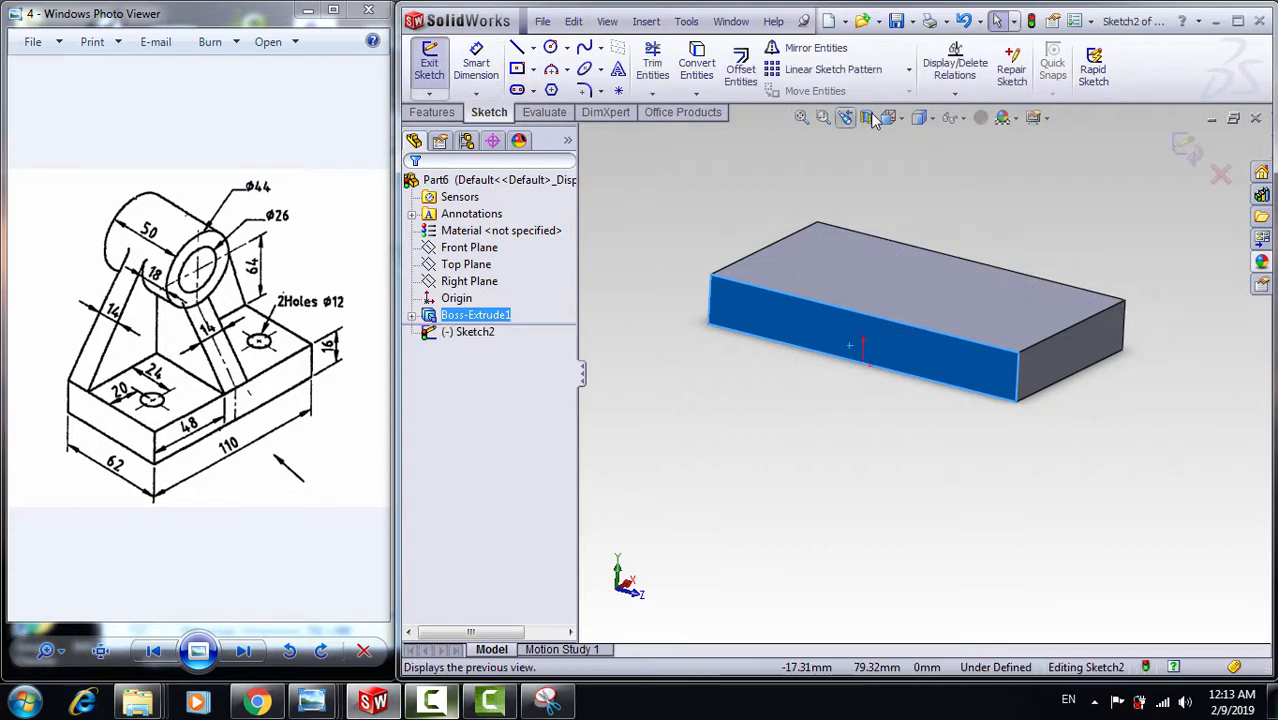
pyautogui.click(919, 117)
pyautogui.click(978, 195)
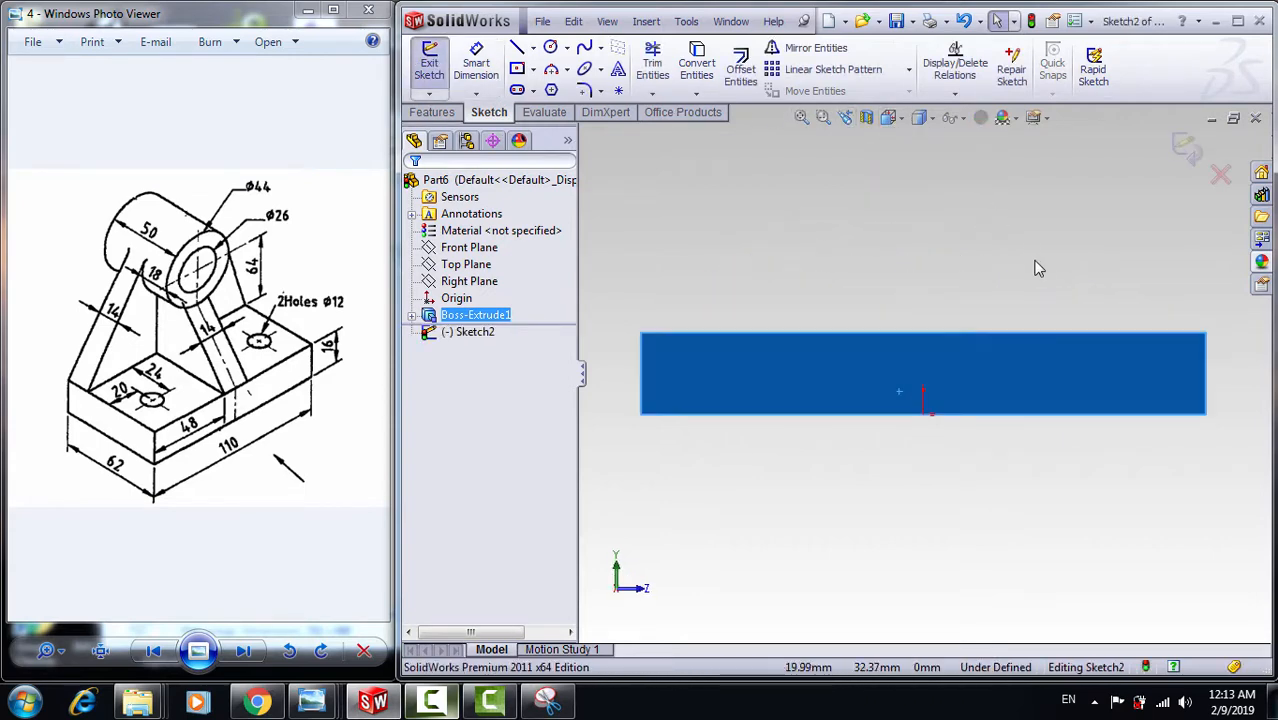
# - Sketch a closed rib profile from the plate's upper corners with two slanted lines, a top arc of about 36 mm radius and a base line
pyautogui.click(517, 50)
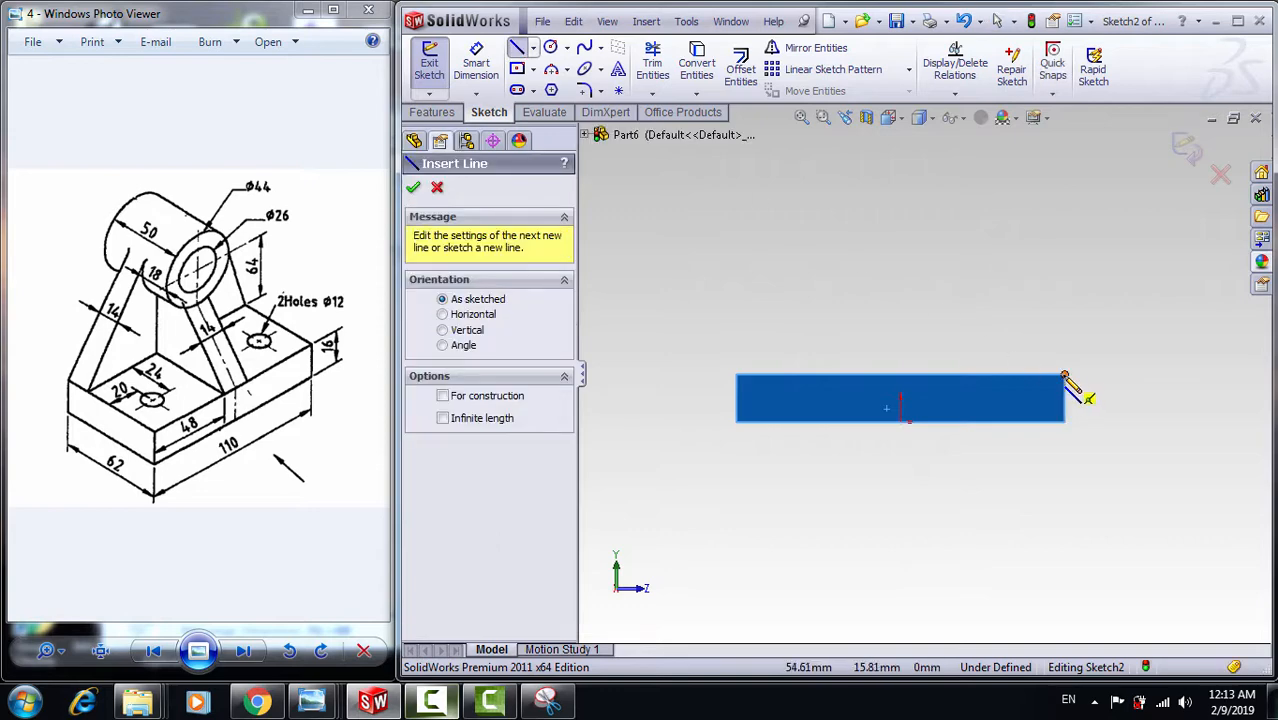
pyautogui.moveTo(1065, 378); pyautogui.dragTo(973, 211)
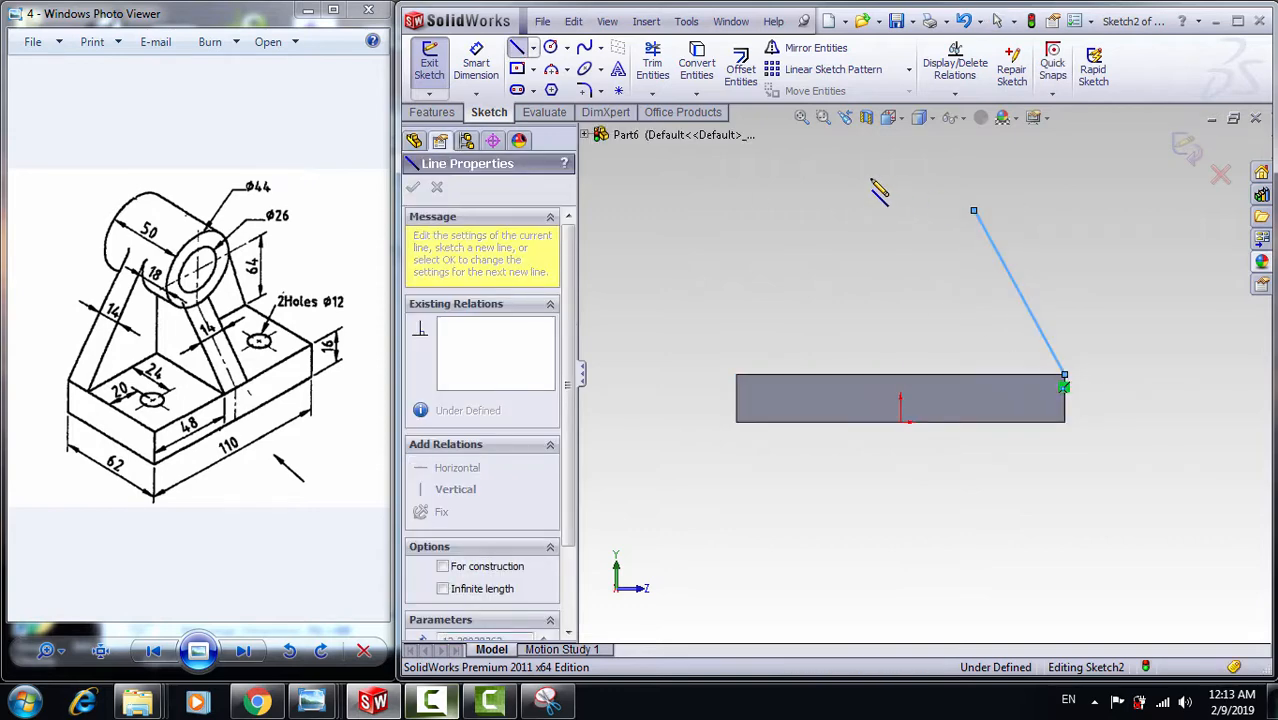
pyautogui.click(968, 213)
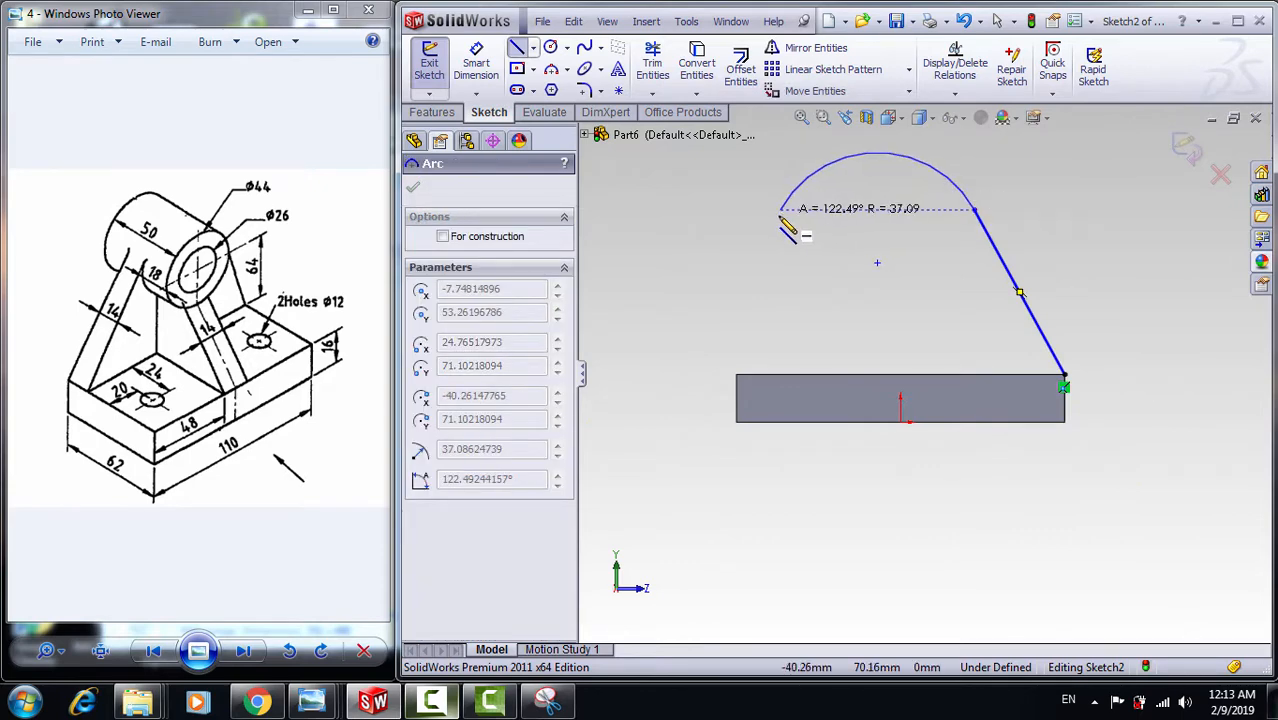
pyautogui.click(782, 210)
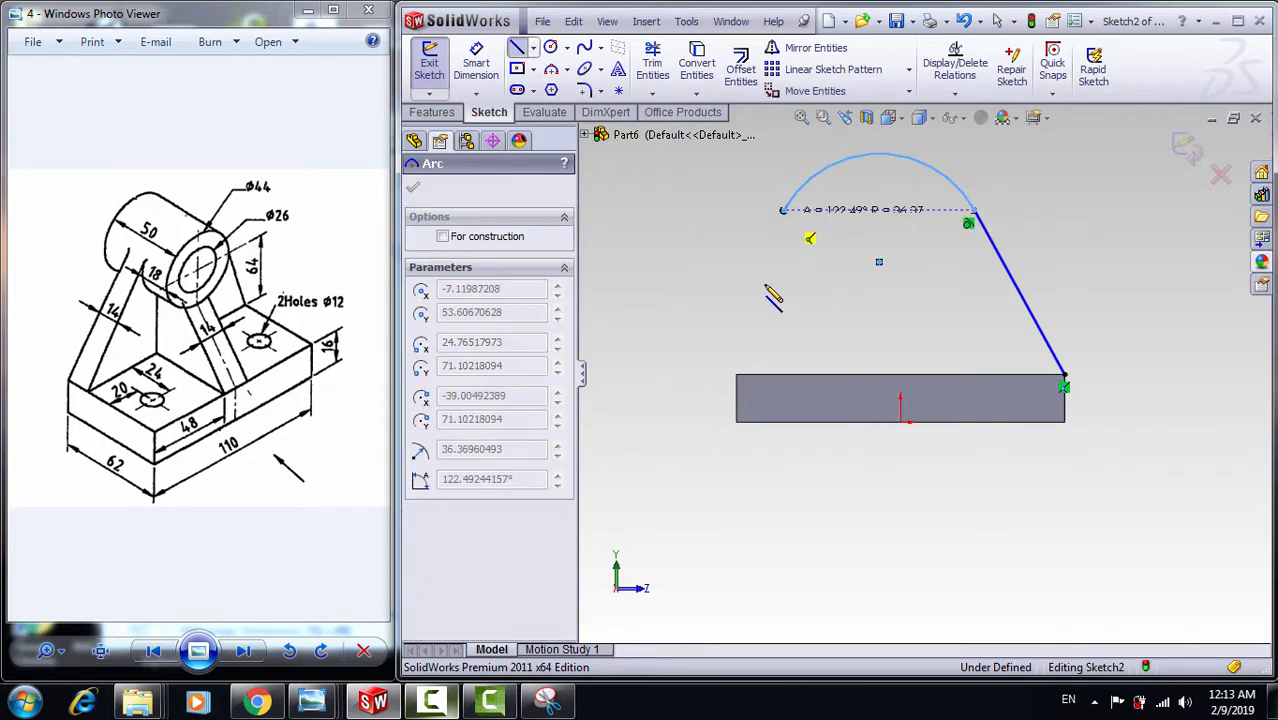
pyautogui.click(737, 376)
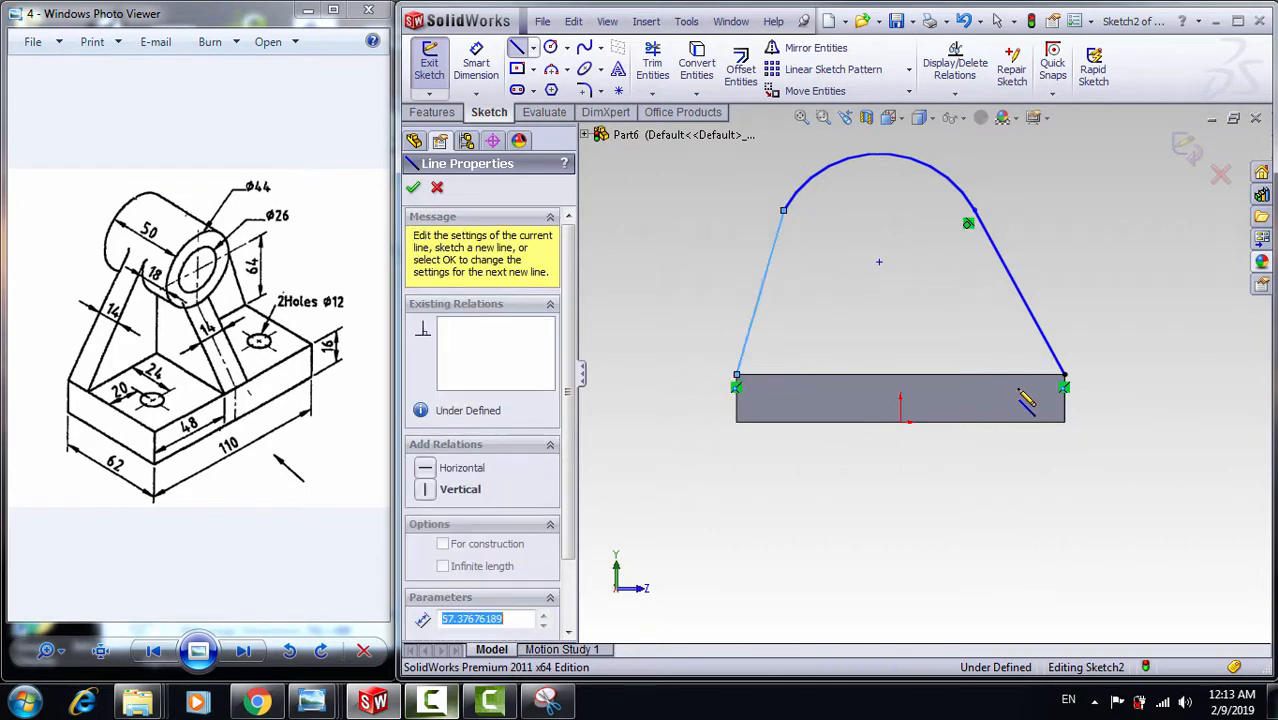
pyautogui.click(1064, 378)
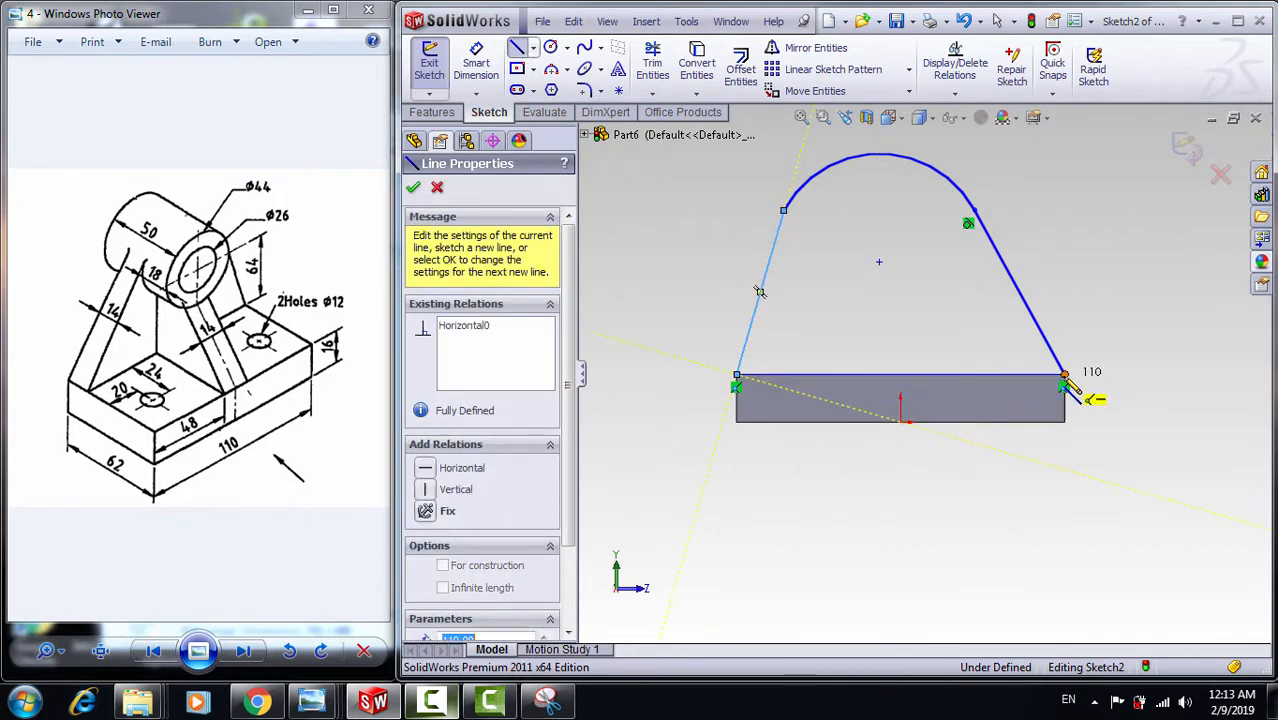
pyautogui.press('Escape')
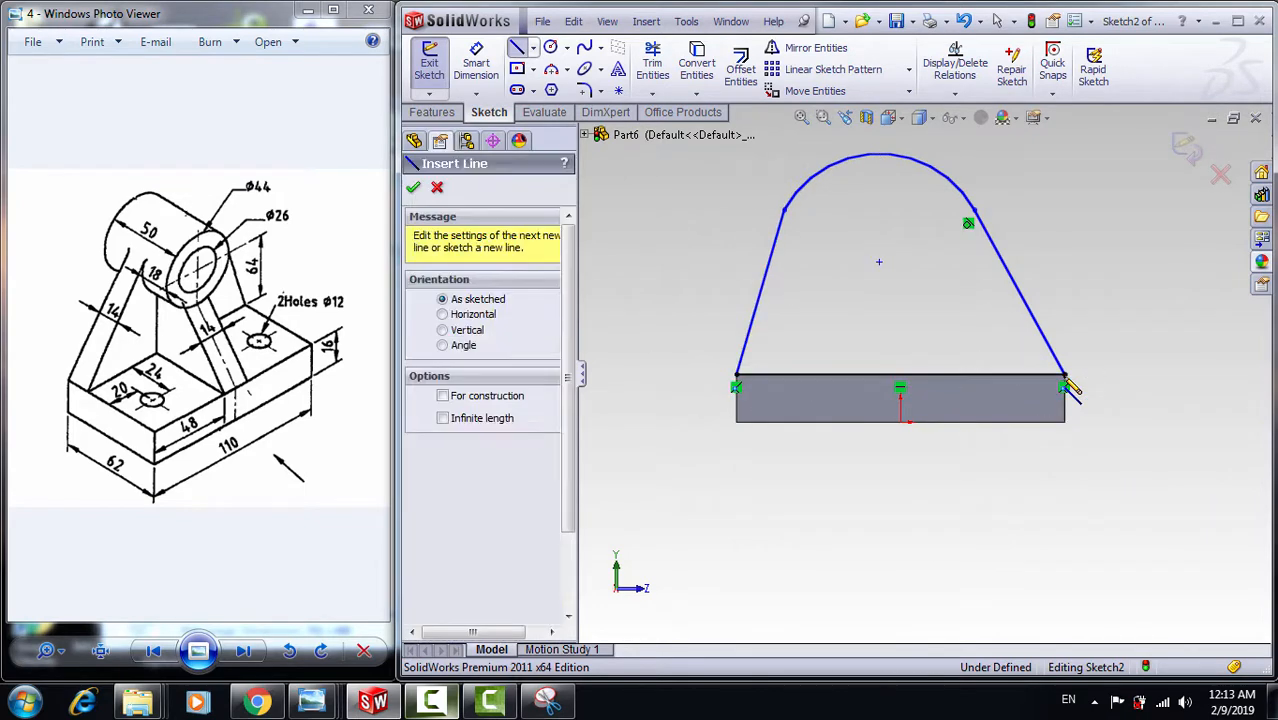
pyautogui.press('Escape')
# - Draw a vertical centerline from the origin up past the top of the rib profile's arc
pyautogui.scroll(1, 1095, 505)
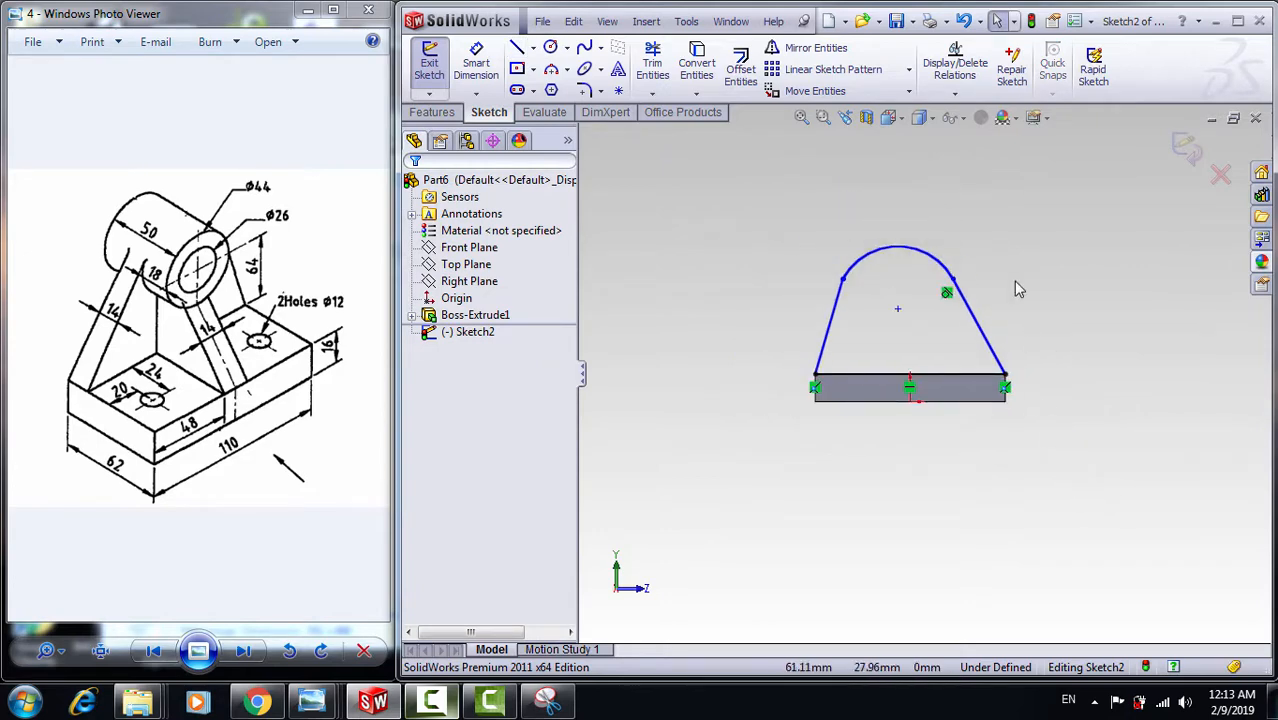
pyautogui.scroll(-1, 994, 308)
pyautogui.click(533, 47)
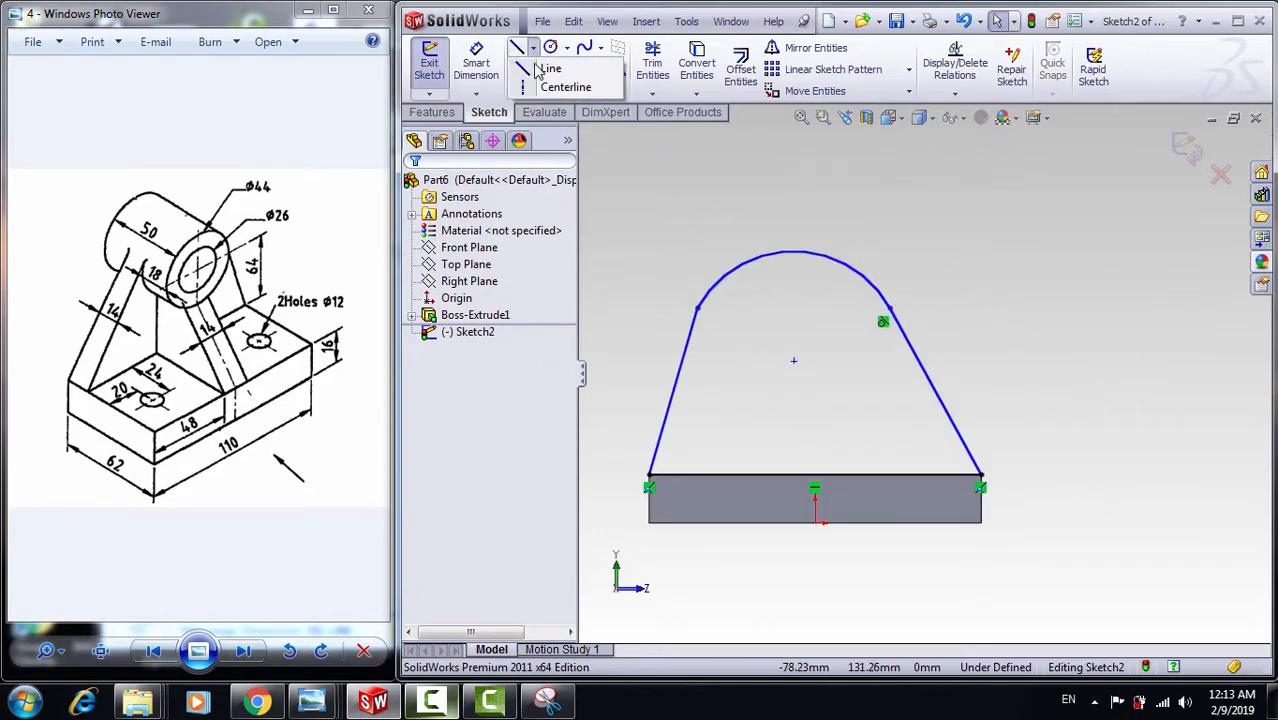
pyautogui.click(548, 86)
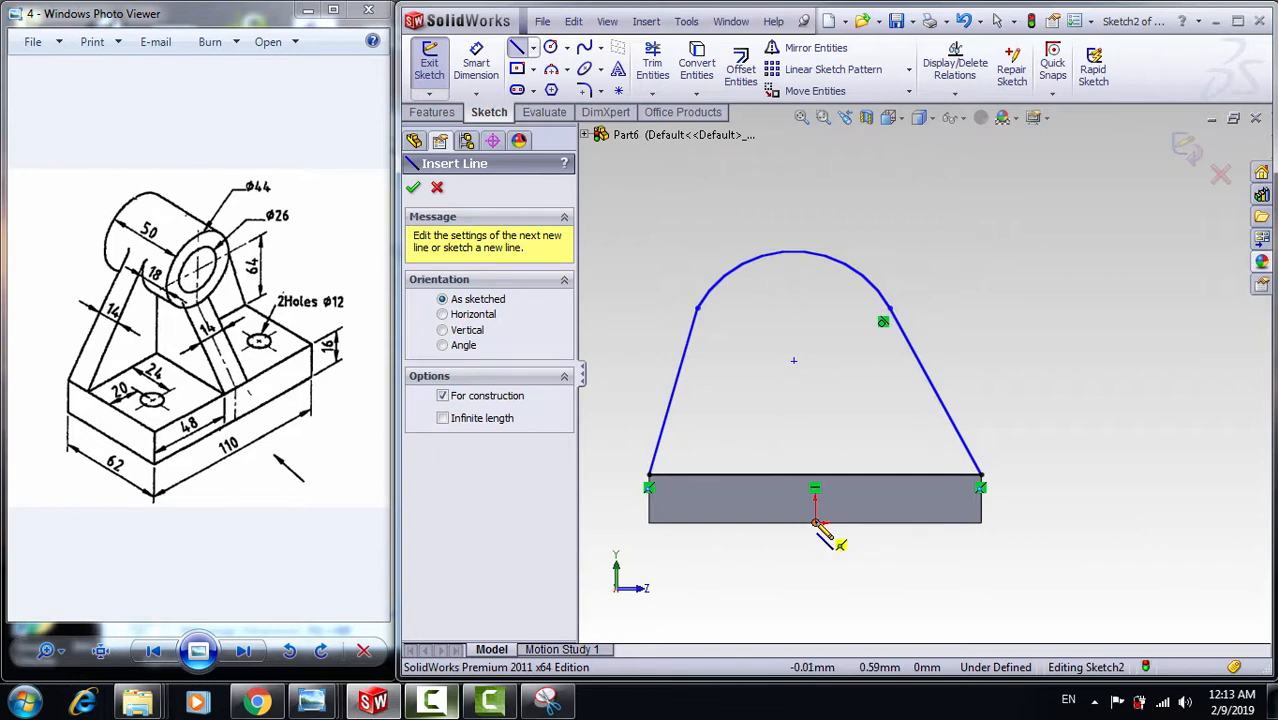
pyautogui.click(815, 521)
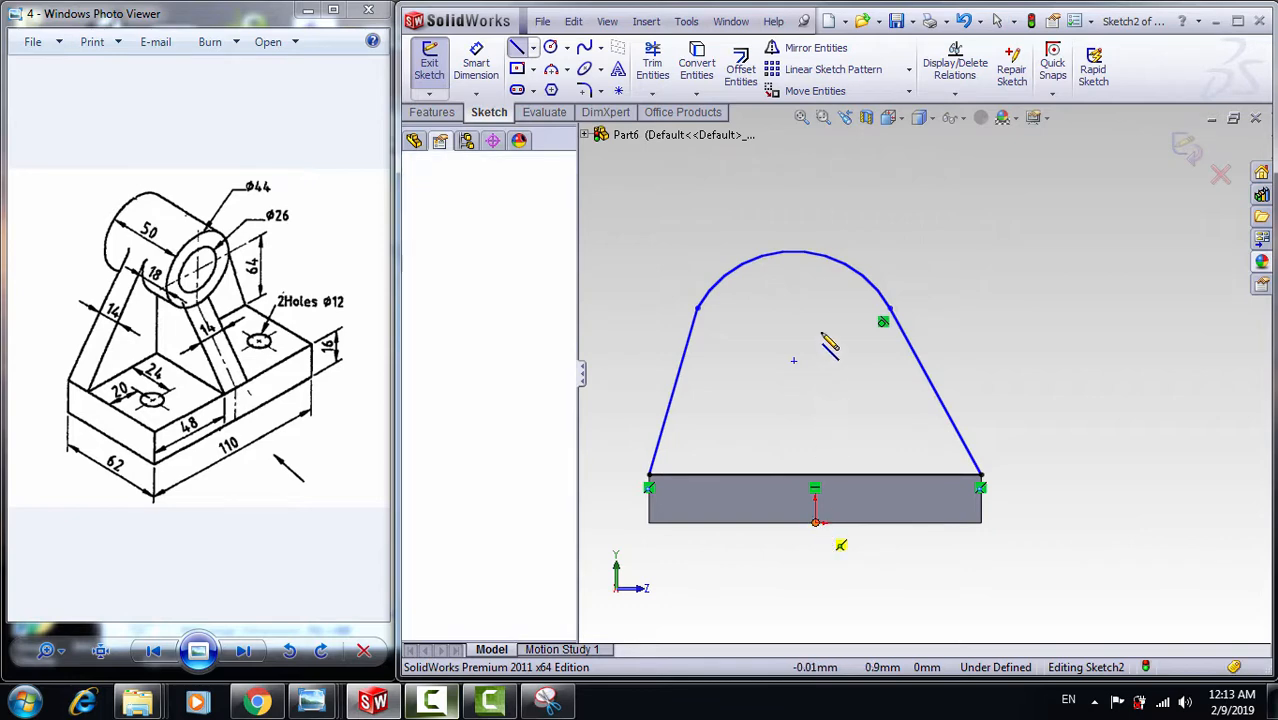
pyautogui.click(815, 172)
pyautogui.press('Escape')
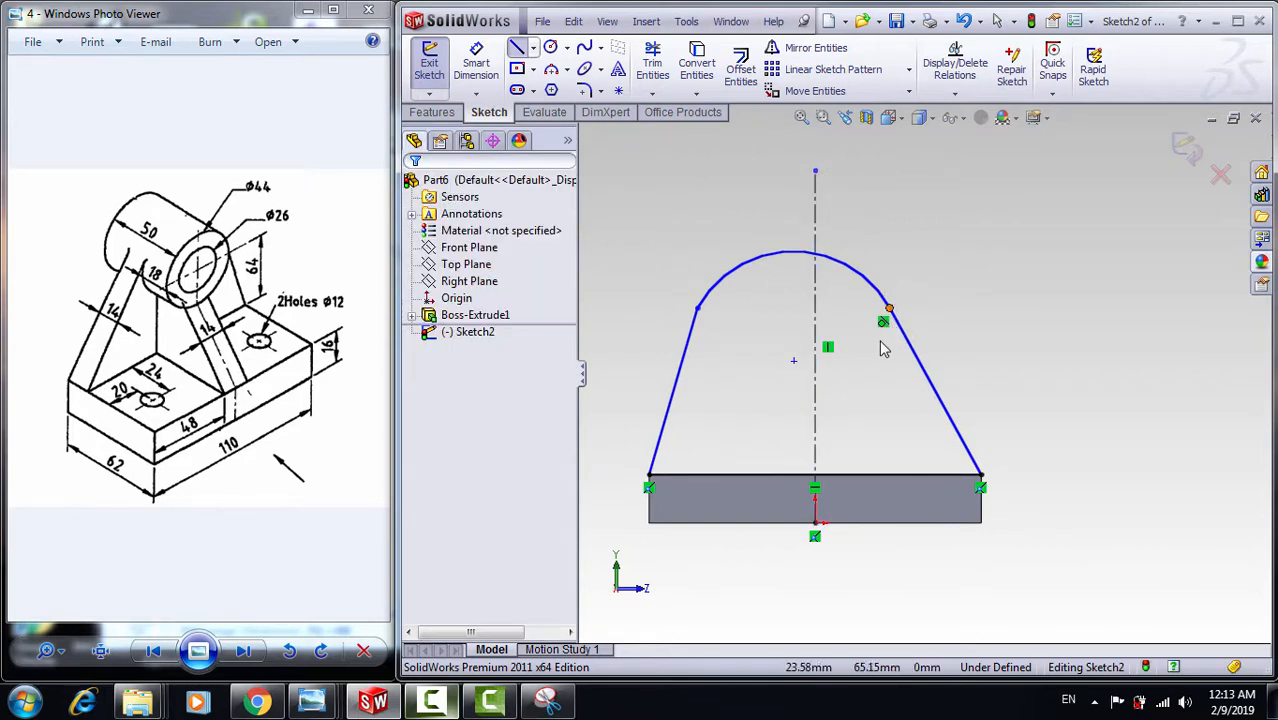
# - Dimension the rib profile's top arc with a radius of 22 mm
pyautogui.click(478, 66)
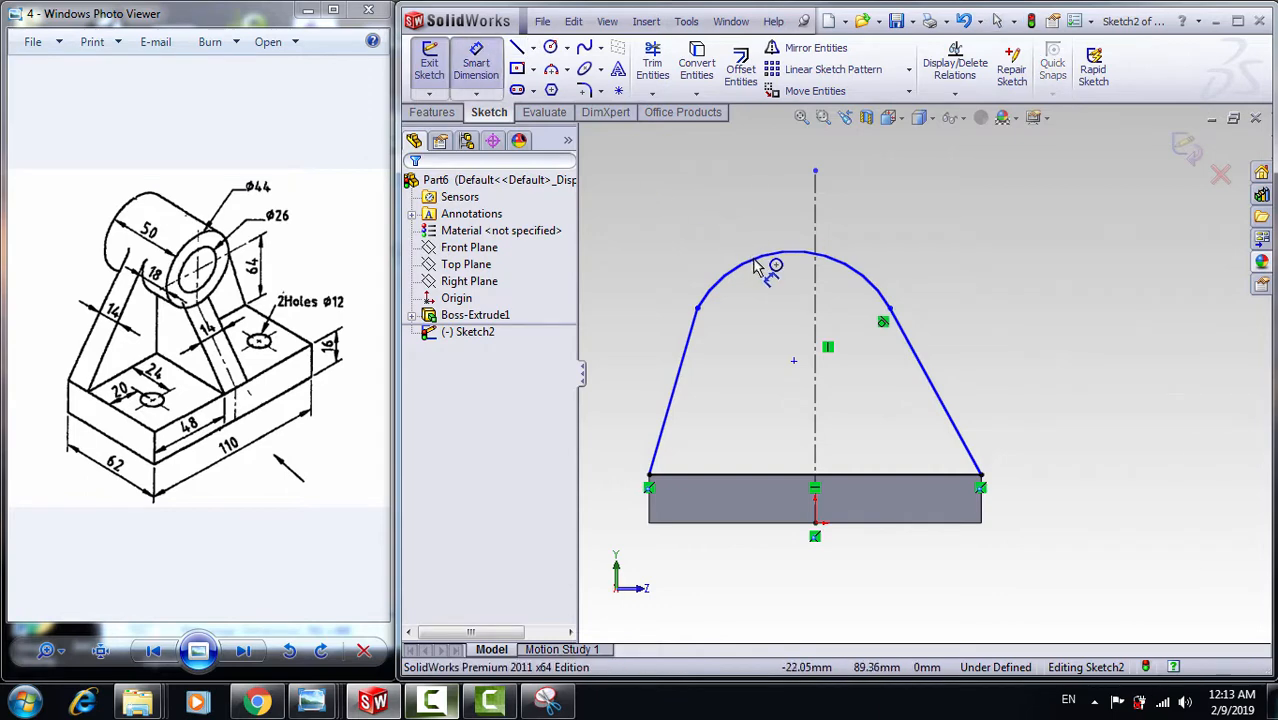
pyautogui.click(690, 230)
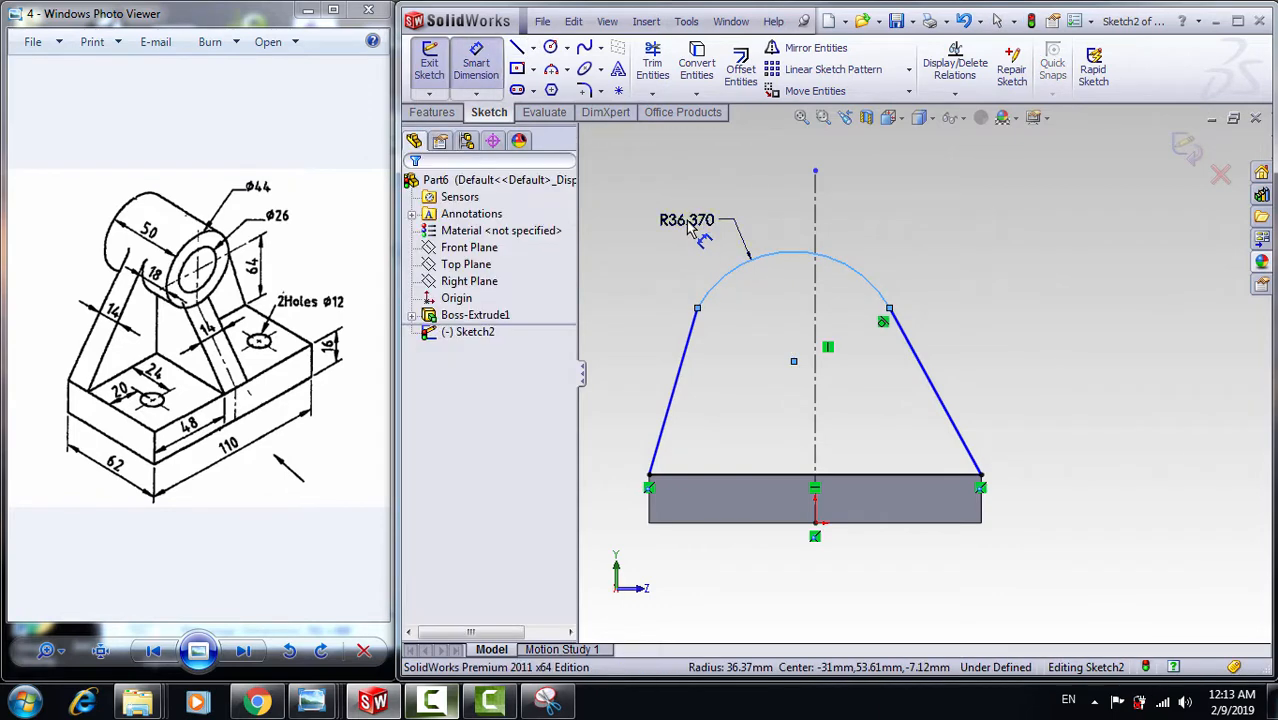
pyautogui.click(672, 216)
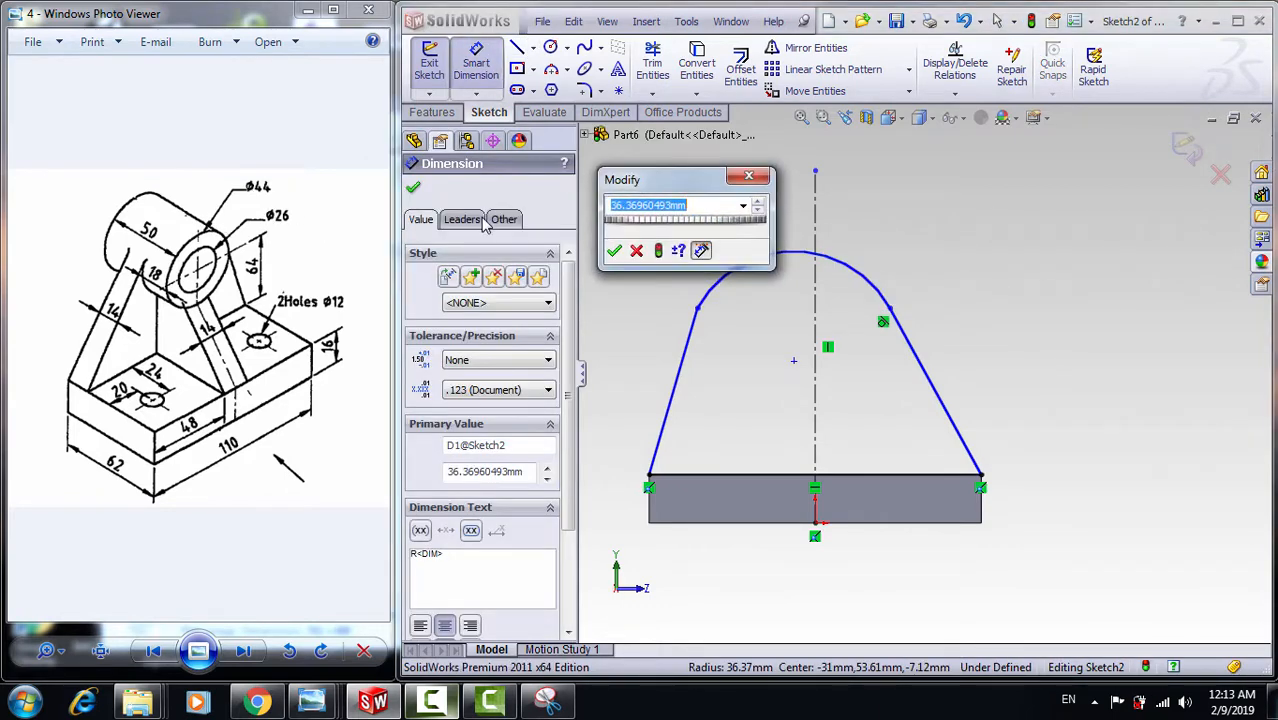
pyautogui.write('22')
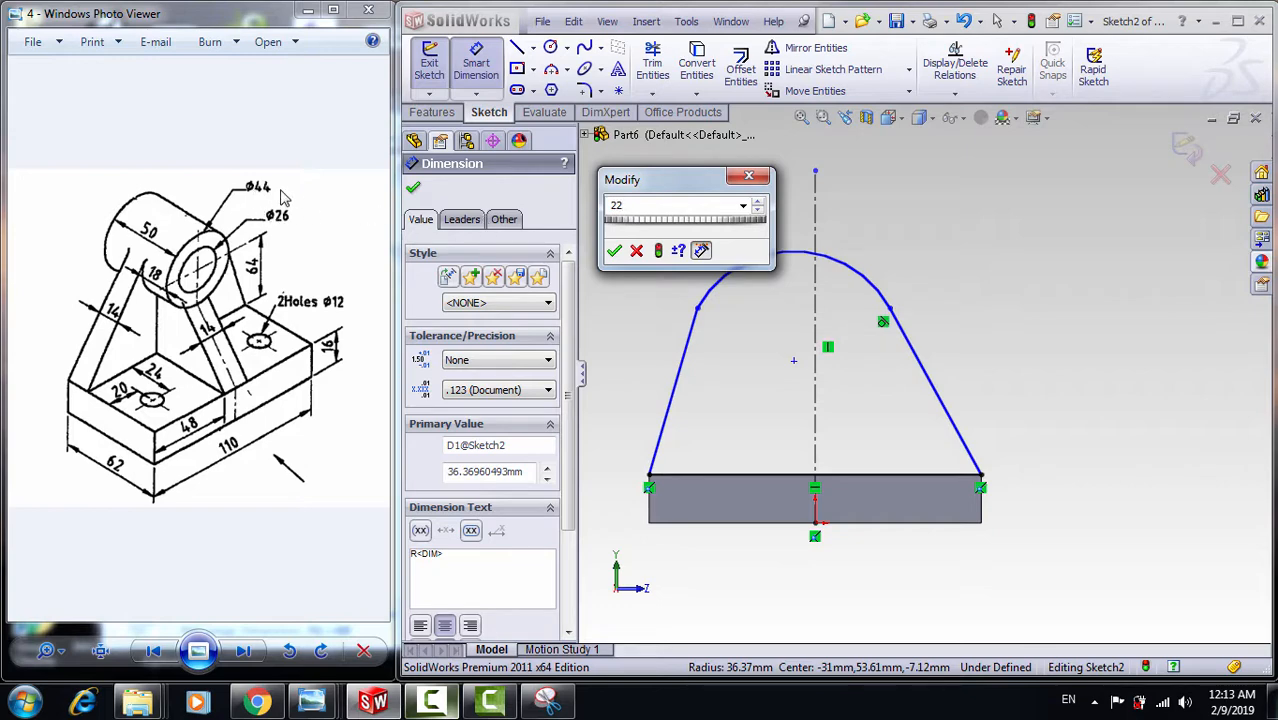
pyautogui.click(613, 253)
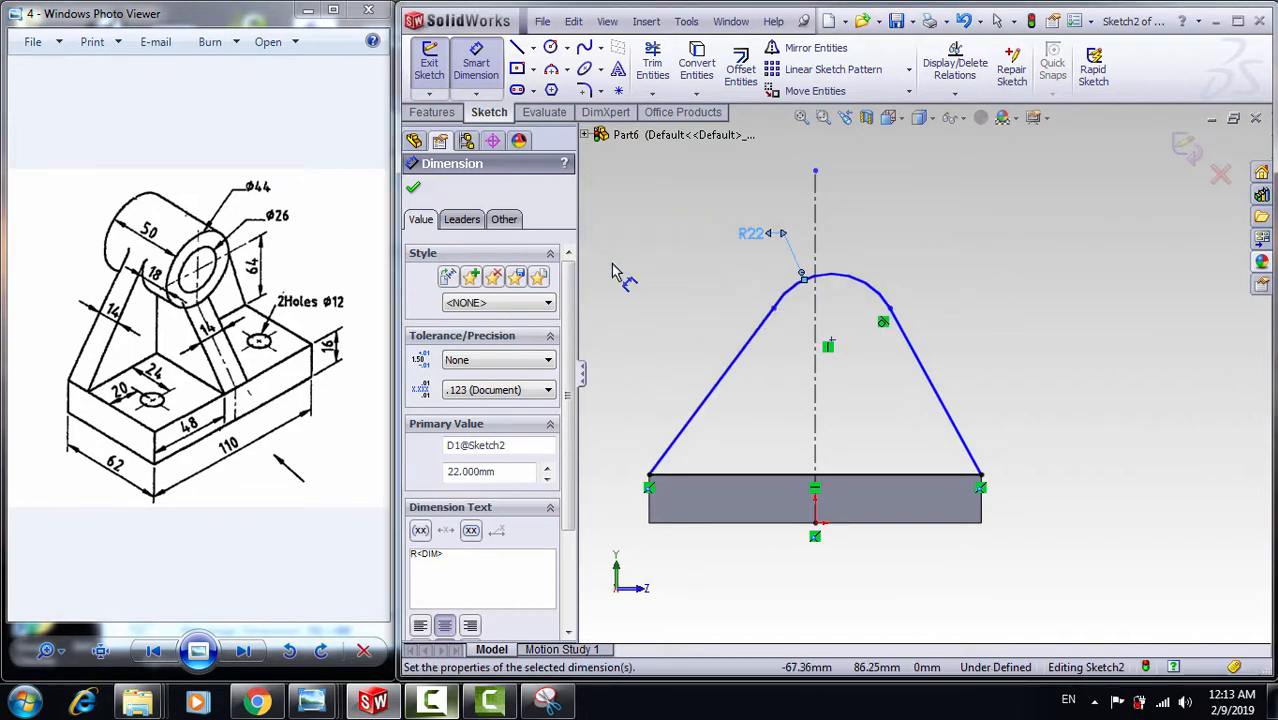
pyautogui.press('Escape')
pyautogui.click(930, 383)
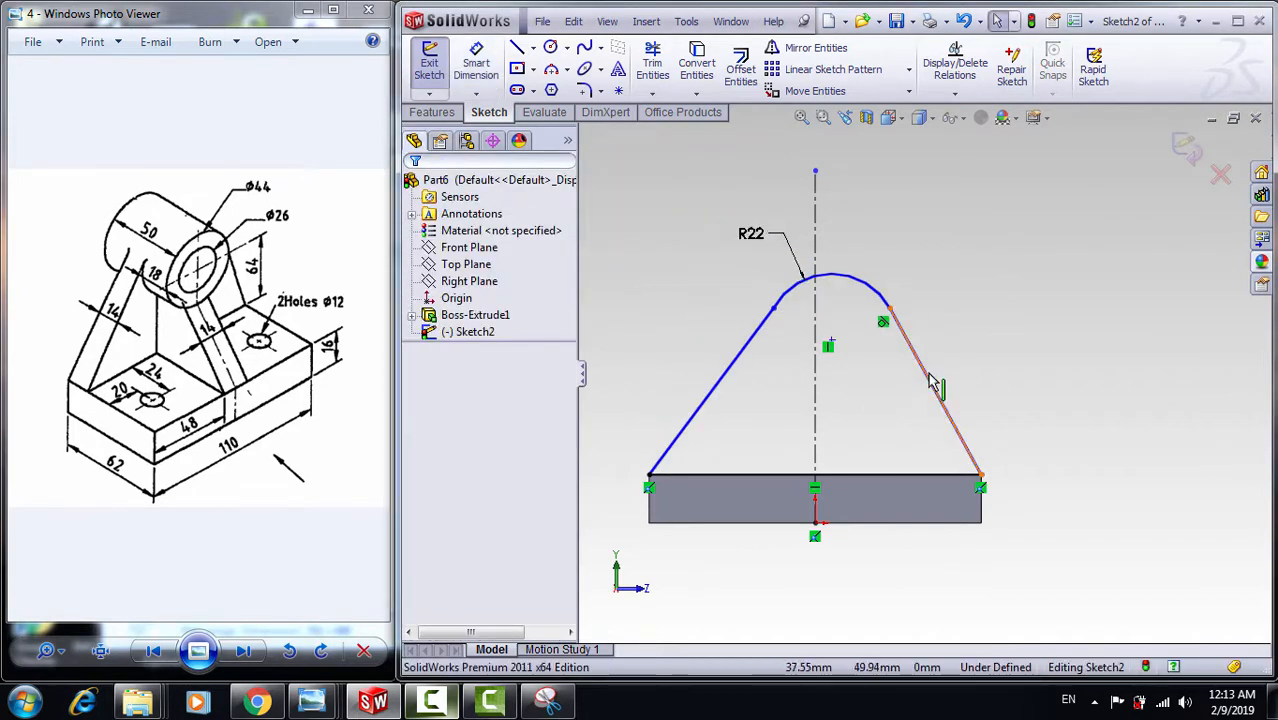
pyautogui.press('Escape')
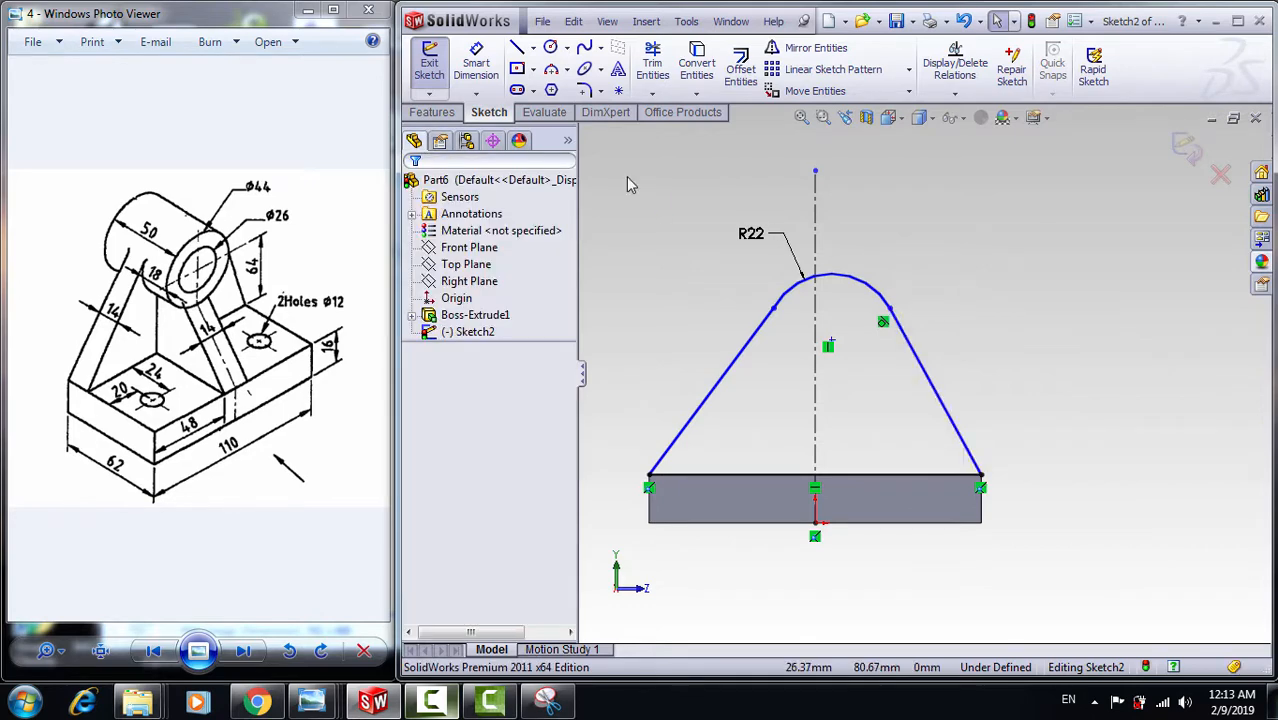
# - Dimension the height of the top arc's center above the rib profile's base line as 64 mm
pyautogui.click(476, 65)
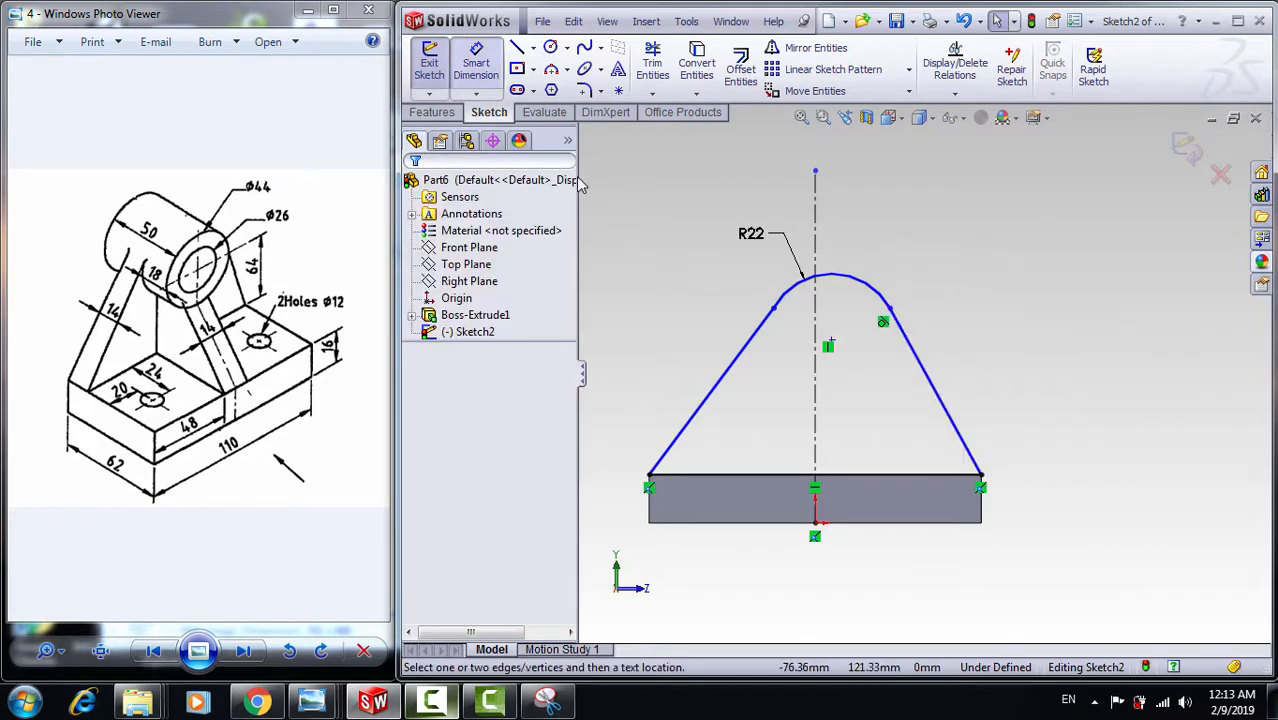
pyautogui.click(829, 346)
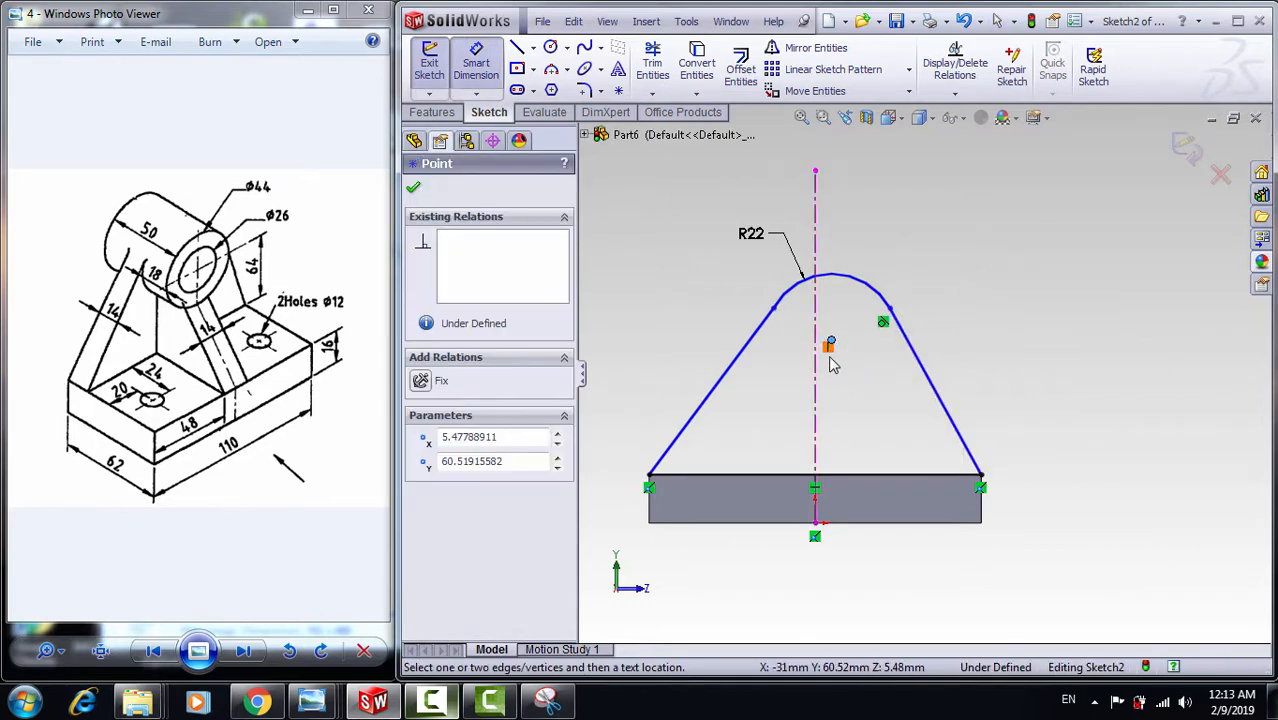
pyautogui.click(845, 478)
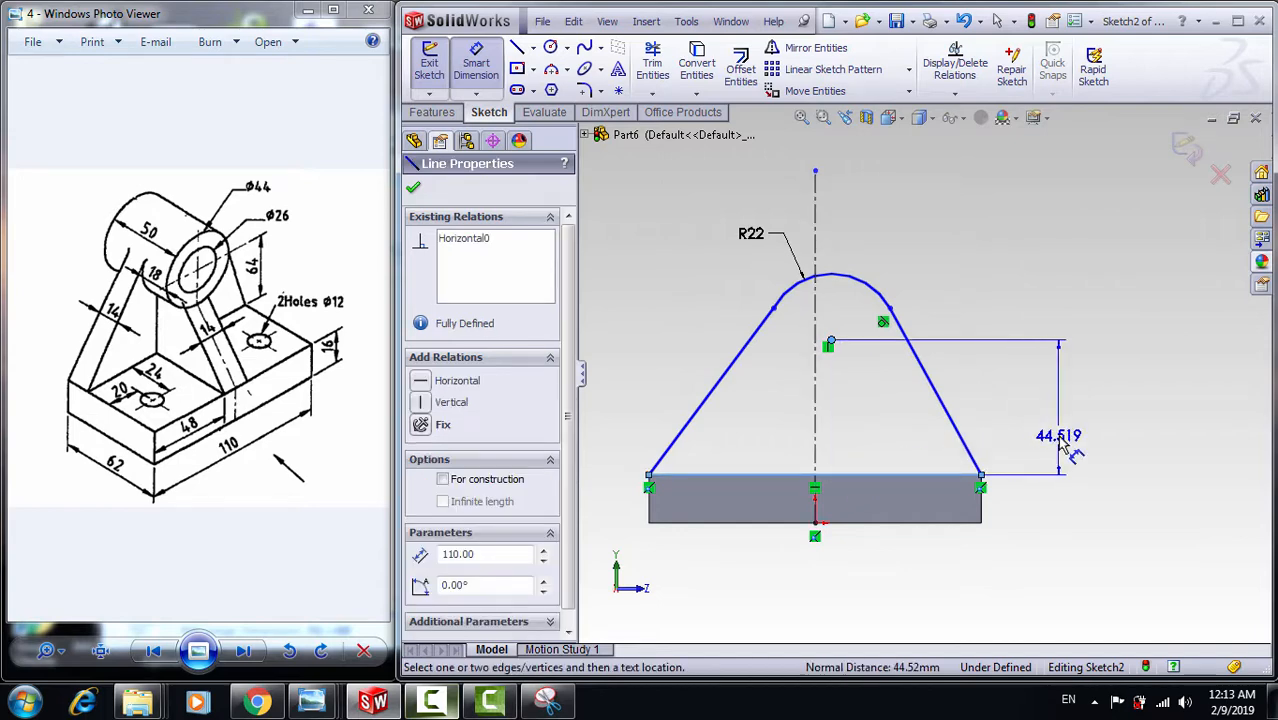
pyautogui.click(1062, 445)
pyautogui.write('64')
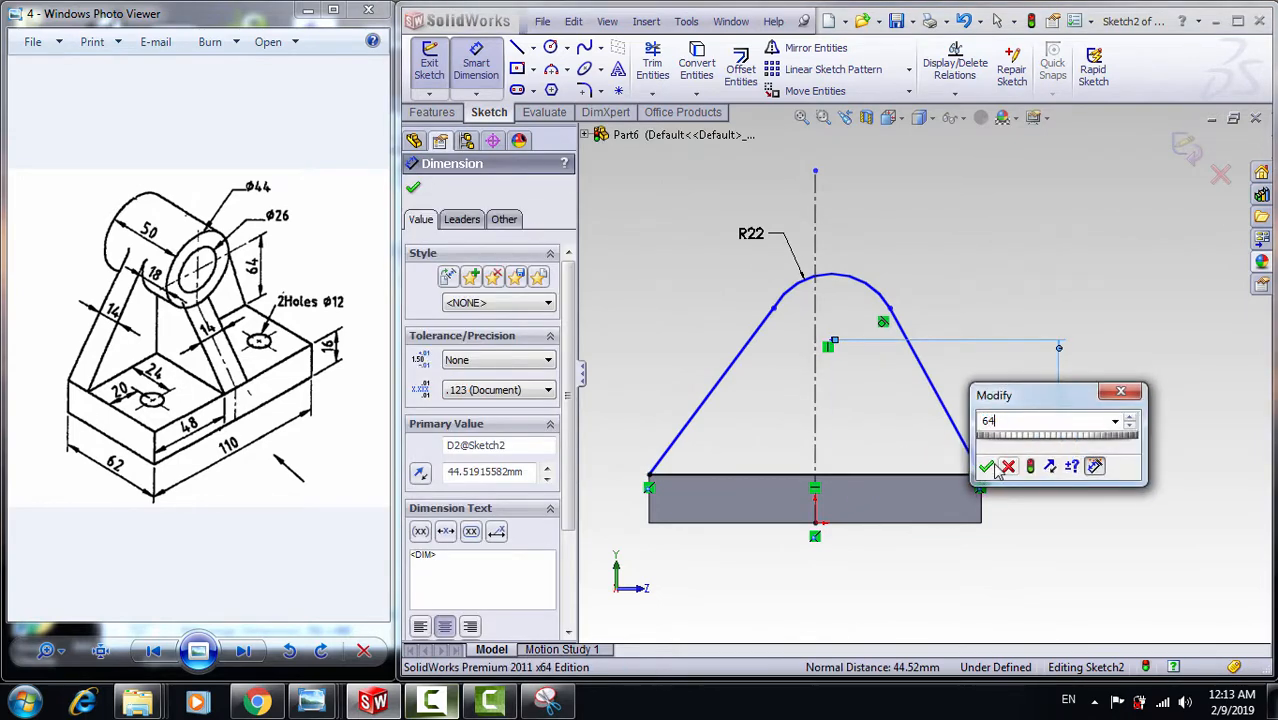
pyautogui.click(987, 467)
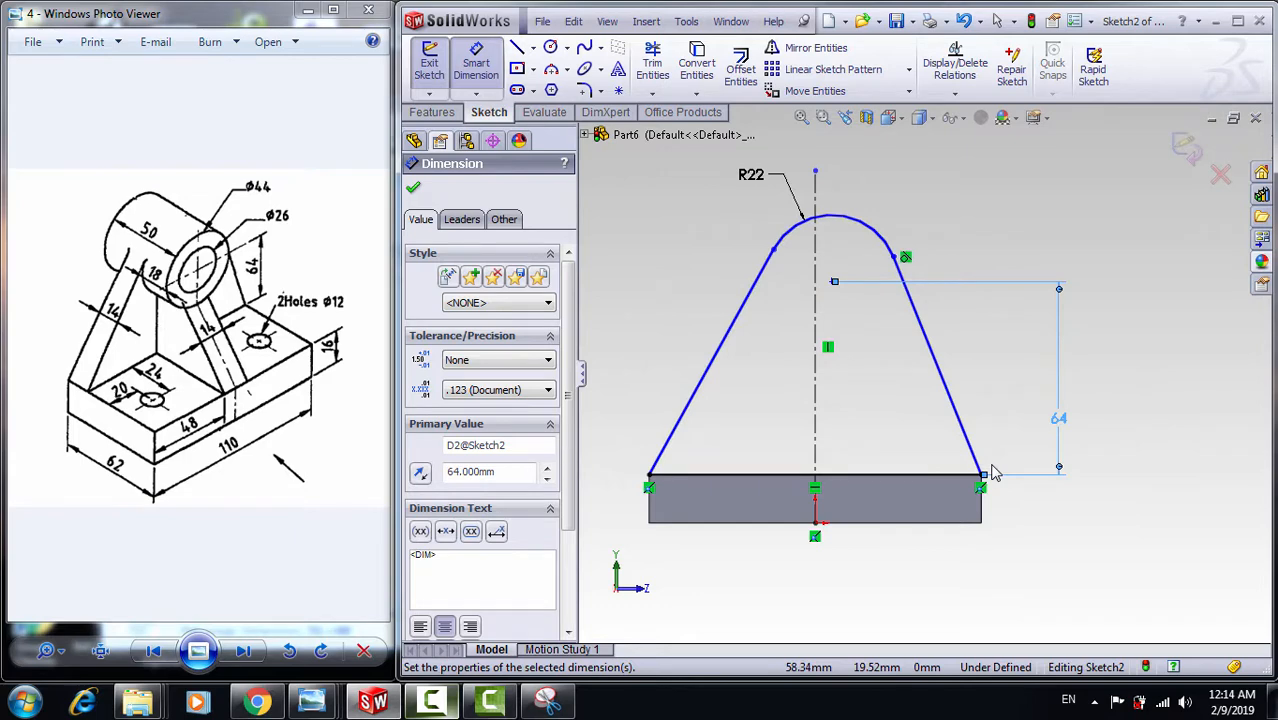
pyautogui.press('Escape')
# - Make the two slanted lines of the rib profile equal in length
pyautogui.click(929, 366)
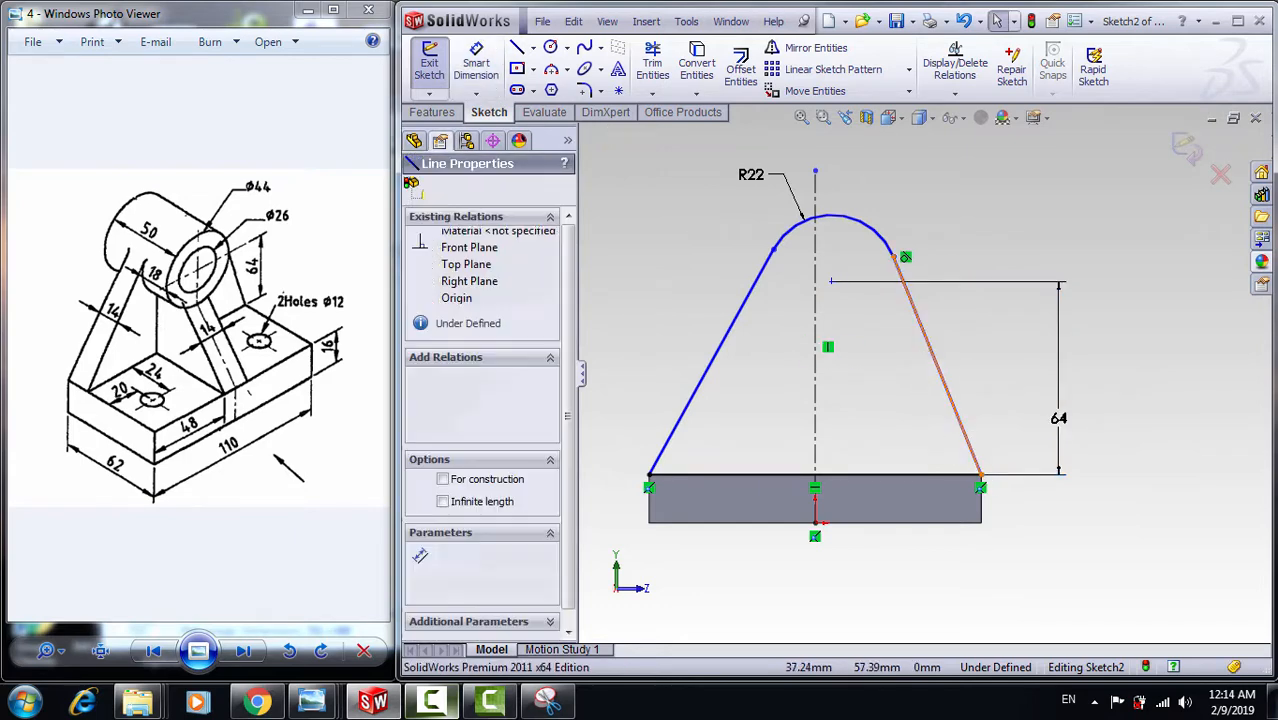
pyautogui.keyDown('ctrl'); pyautogui.click(738, 341); pyautogui.keyUp('ctrl')
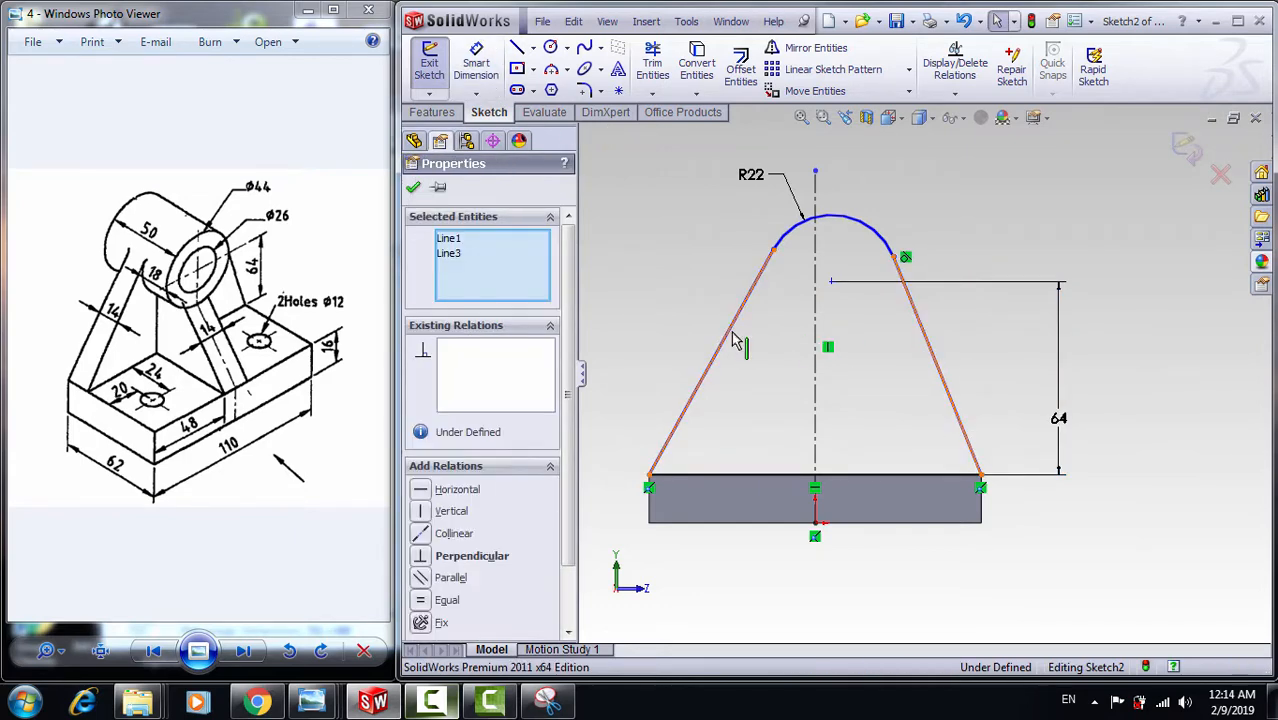
pyautogui.click(420, 600)
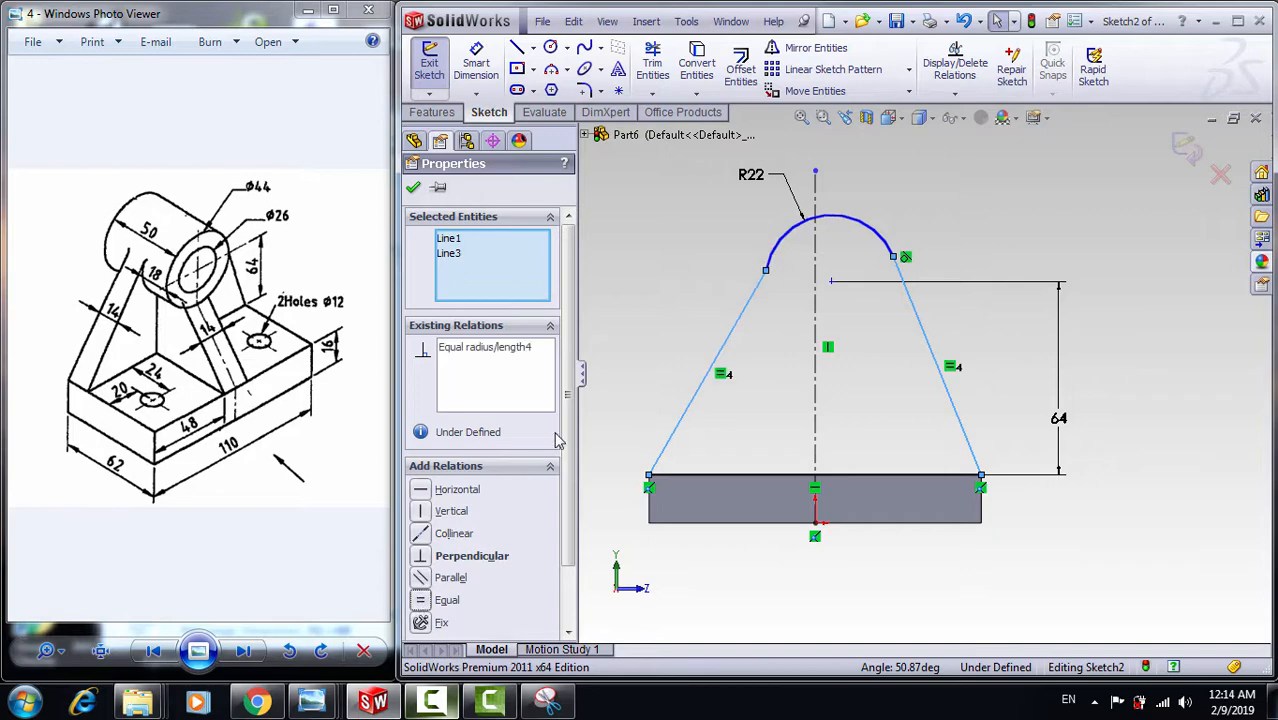
pyautogui.click(631, 352)
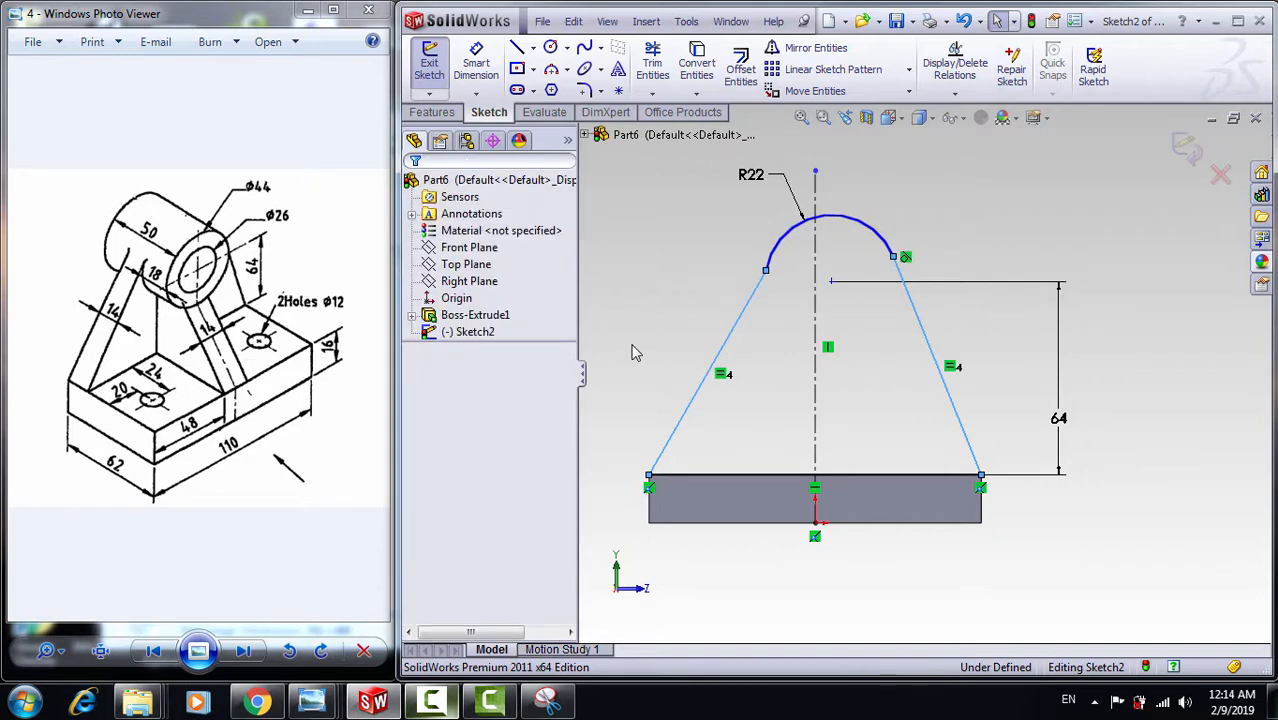
# - Make the rib profile's two slanted lines symmetric about the vertical centerline
pyautogui.click(920, 337)
pyautogui.keyDown('ctrl'); pyautogui.click(730, 340); pyautogui.keyUp('ctrl')
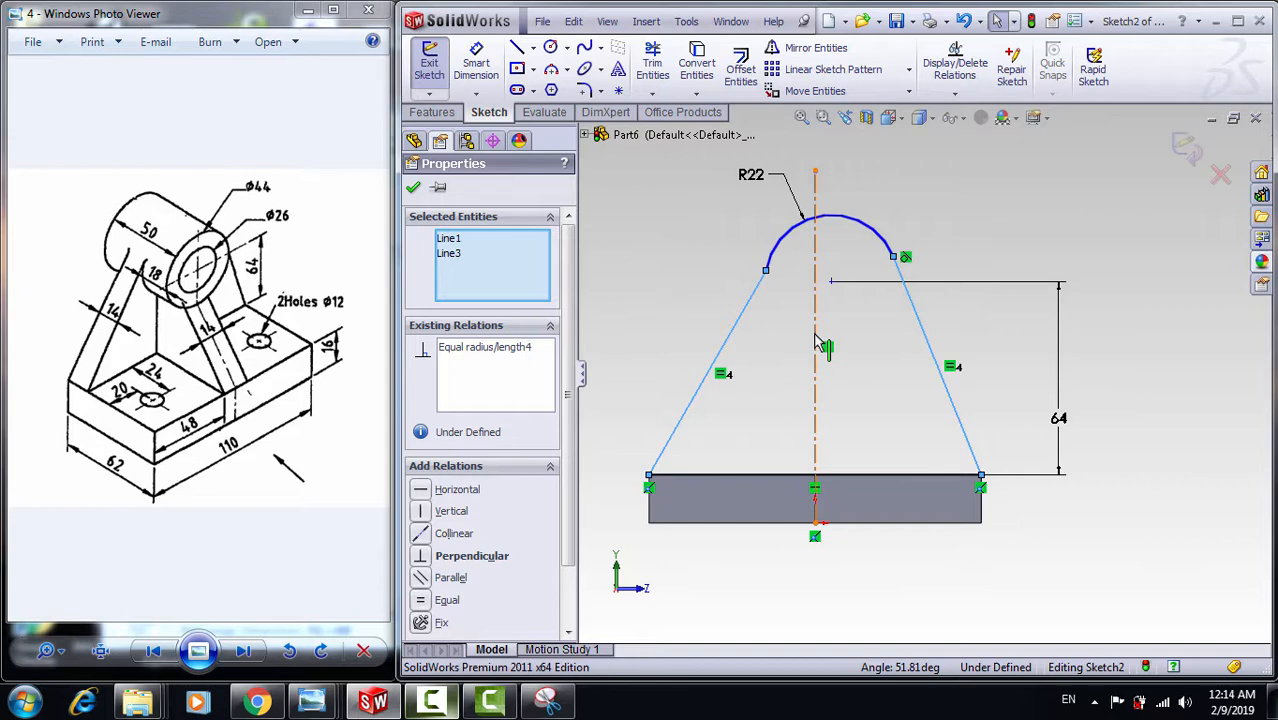
pyautogui.keyDown('ctrl'); pyautogui.click(818, 342); pyautogui.keyUp('ctrl')
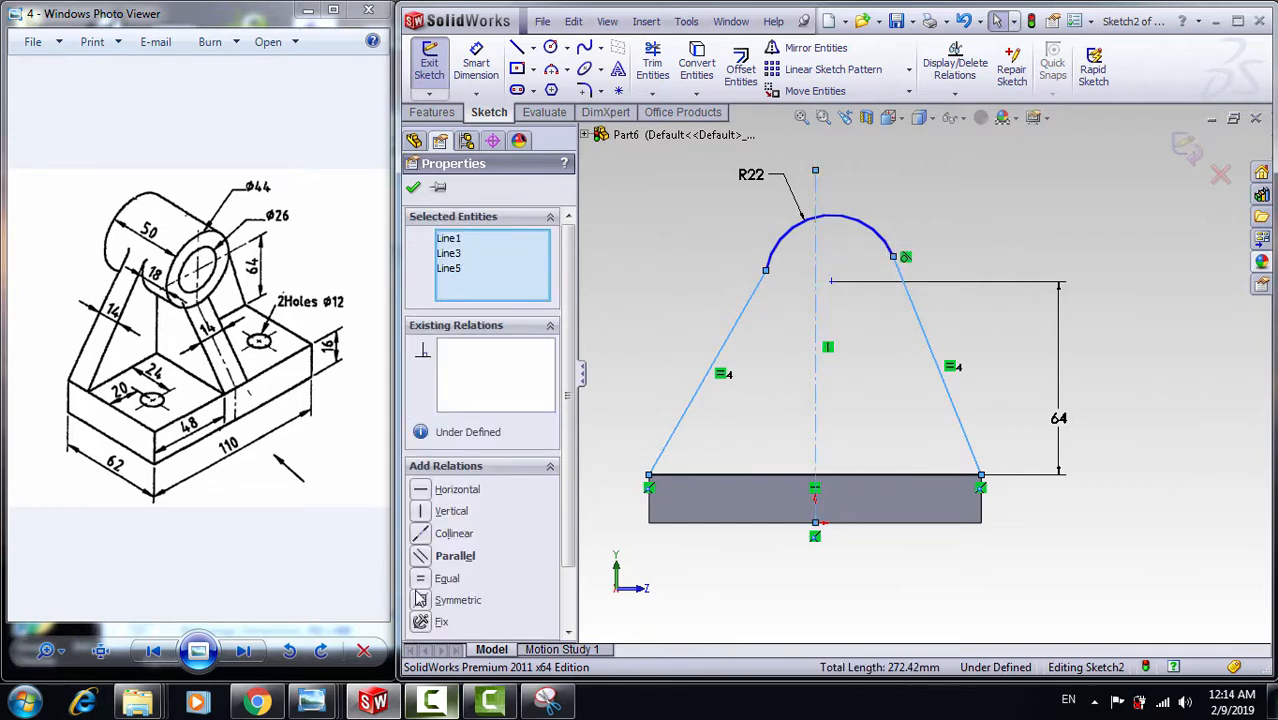
pyautogui.click(420, 600)
pyautogui.click(740, 572)
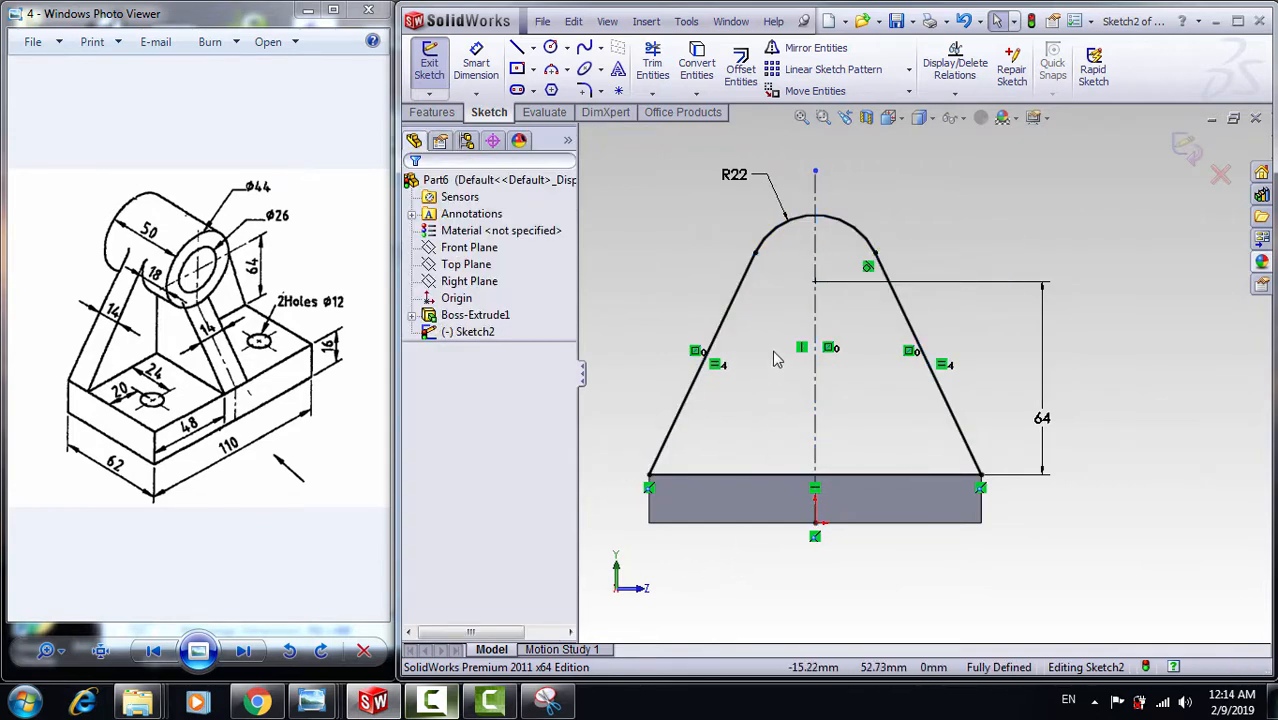
# - Draw two concentric circles at the arc's center, an outer one of 22 mm radius on the arc and an inner one about 25 mm in diameter
pyautogui.click(550, 47)
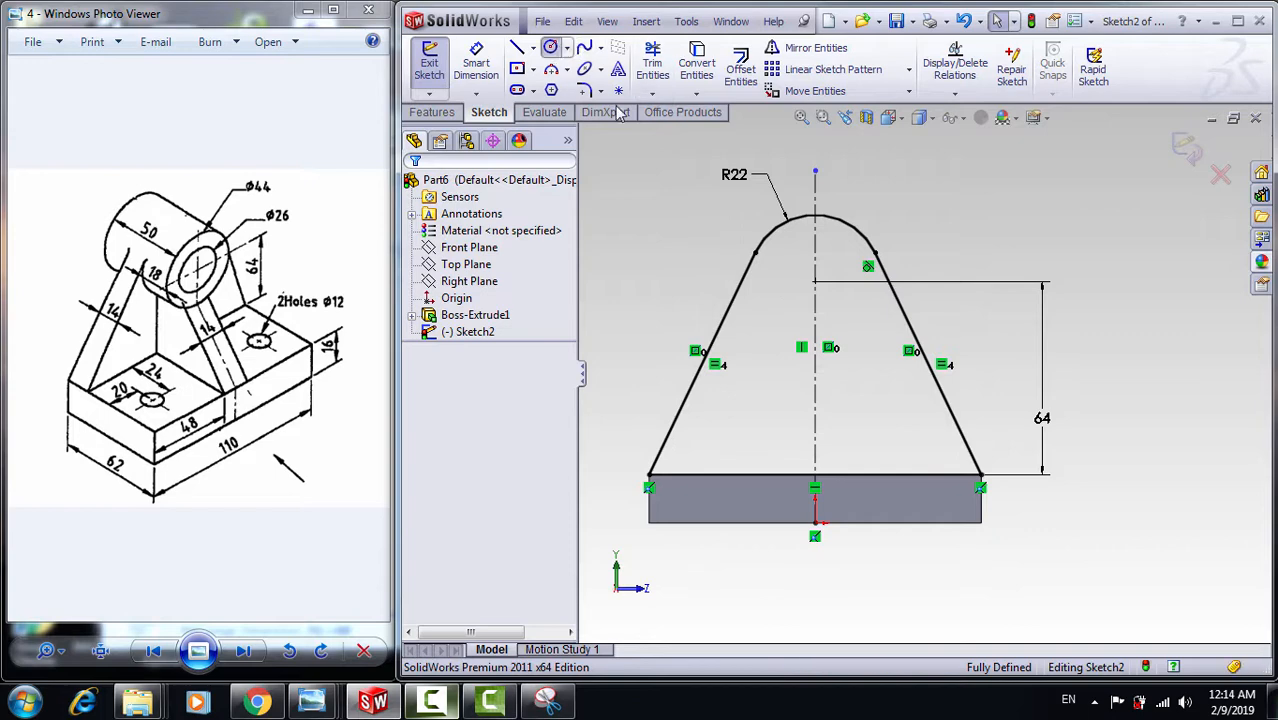
pyautogui.click(815, 282)
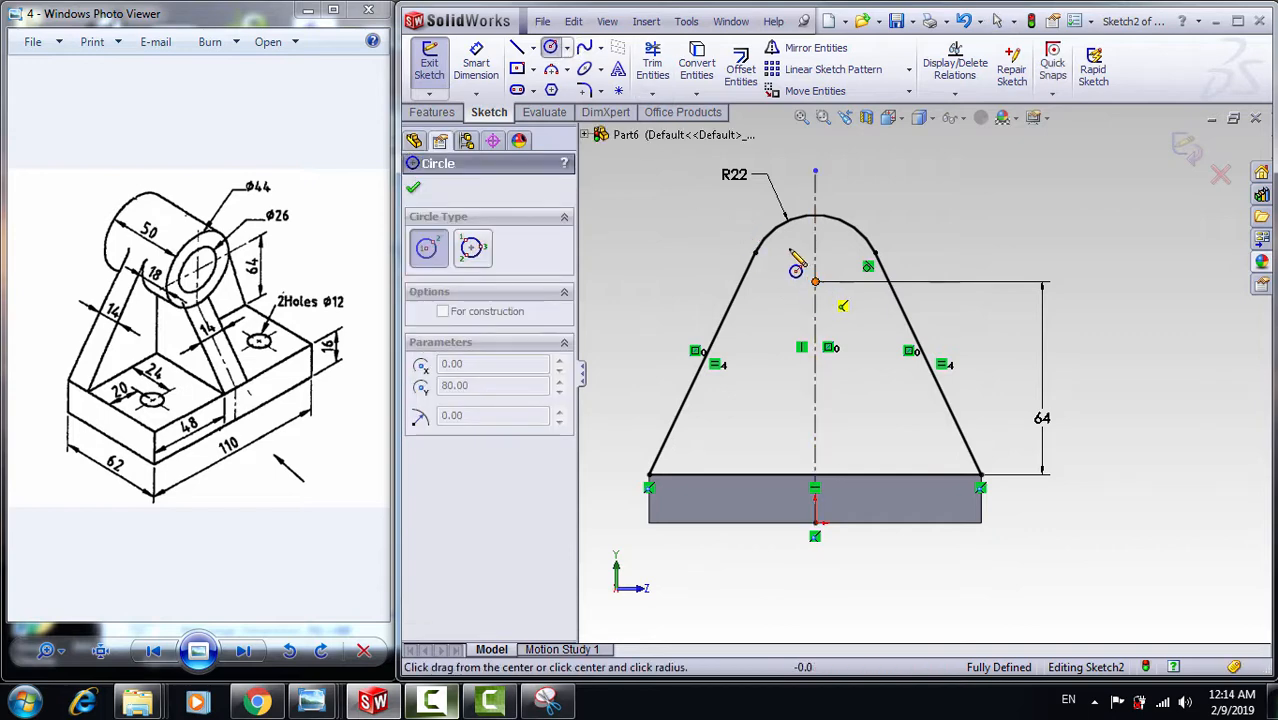
pyautogui.click(783, 244)
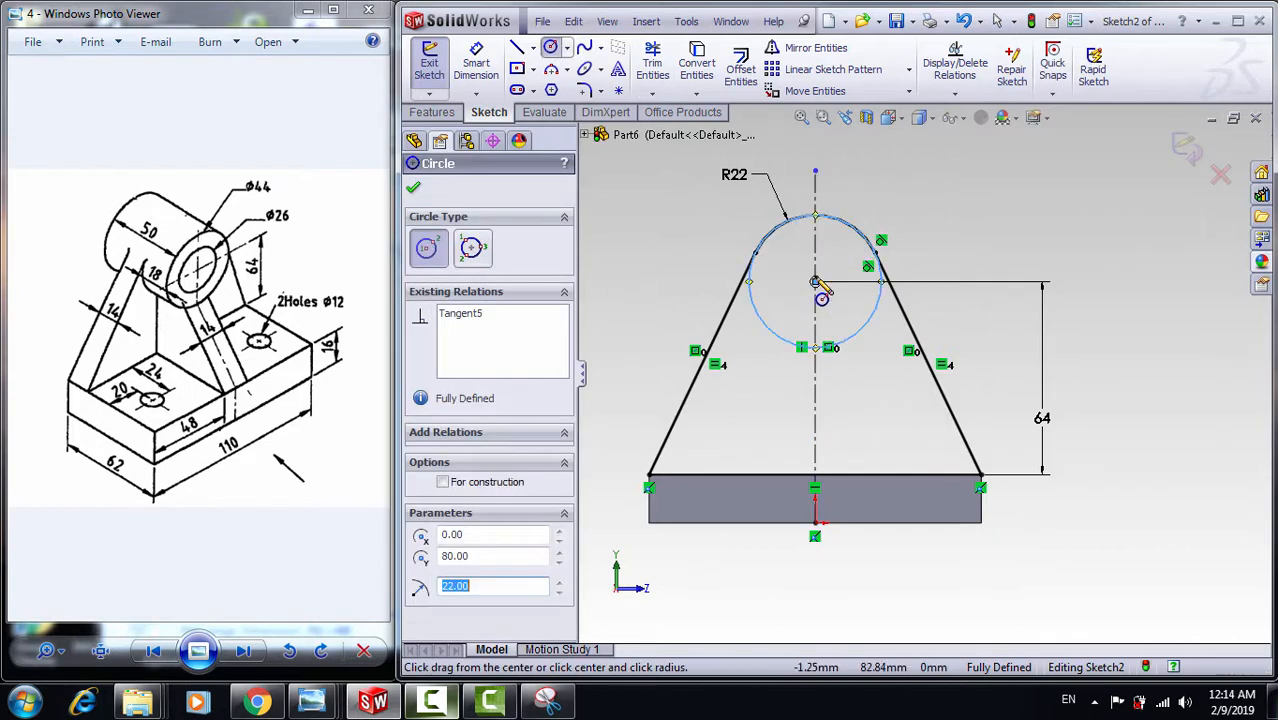
pyautogui.click(815, 282)
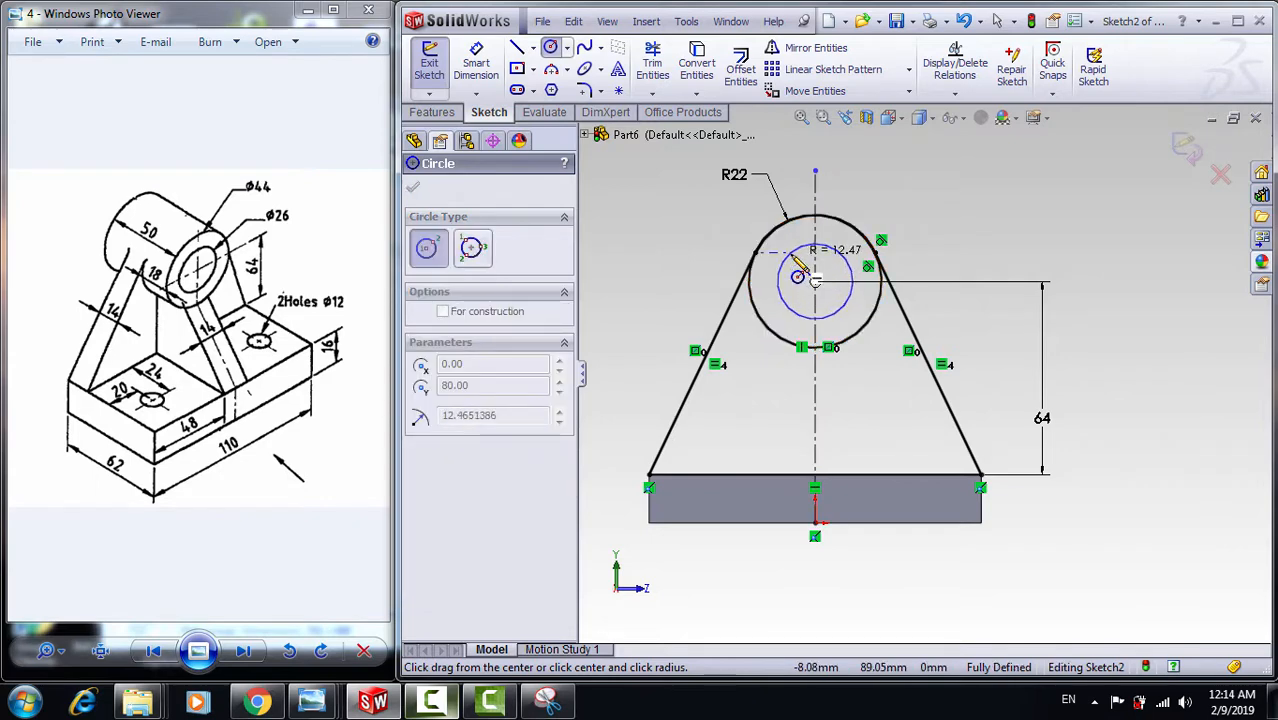
pyautogui.click(789, 253)
# - Dimension the inner circle with a diameter of 26 mm
pyautogui.click(476, 64)
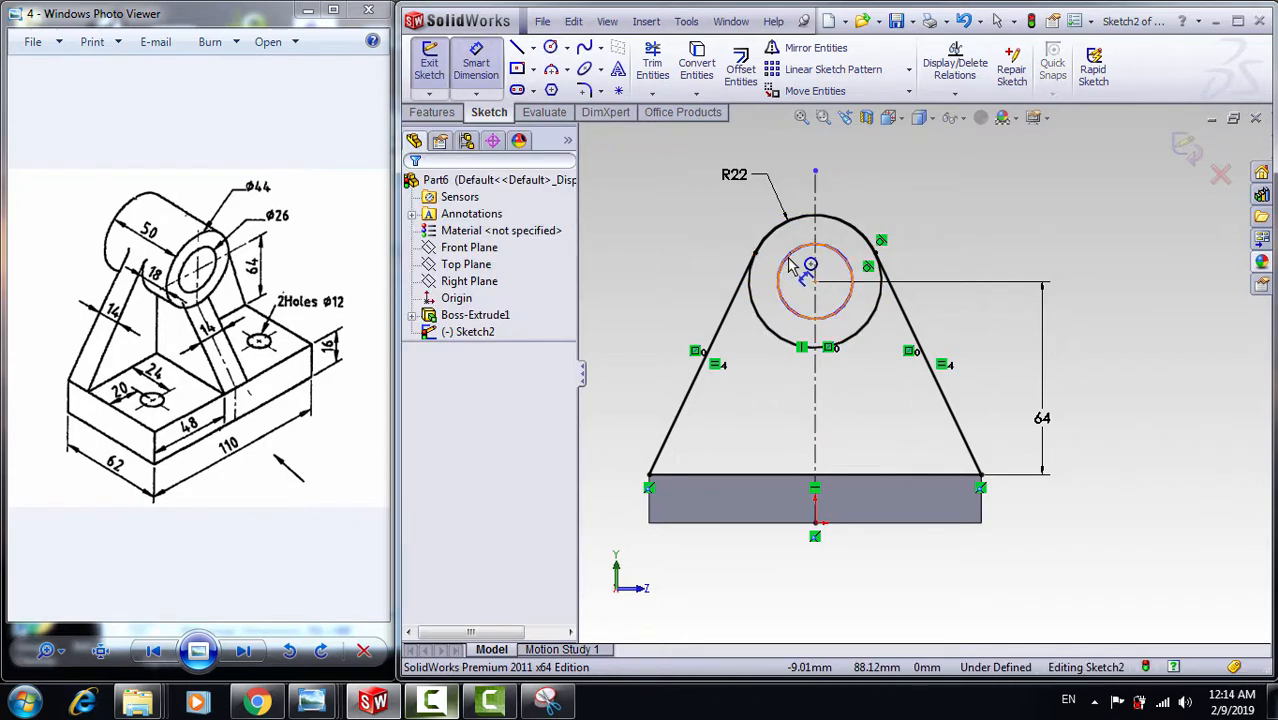
pyautogui.click(779, 268)
pyautogui.click(652, 262)
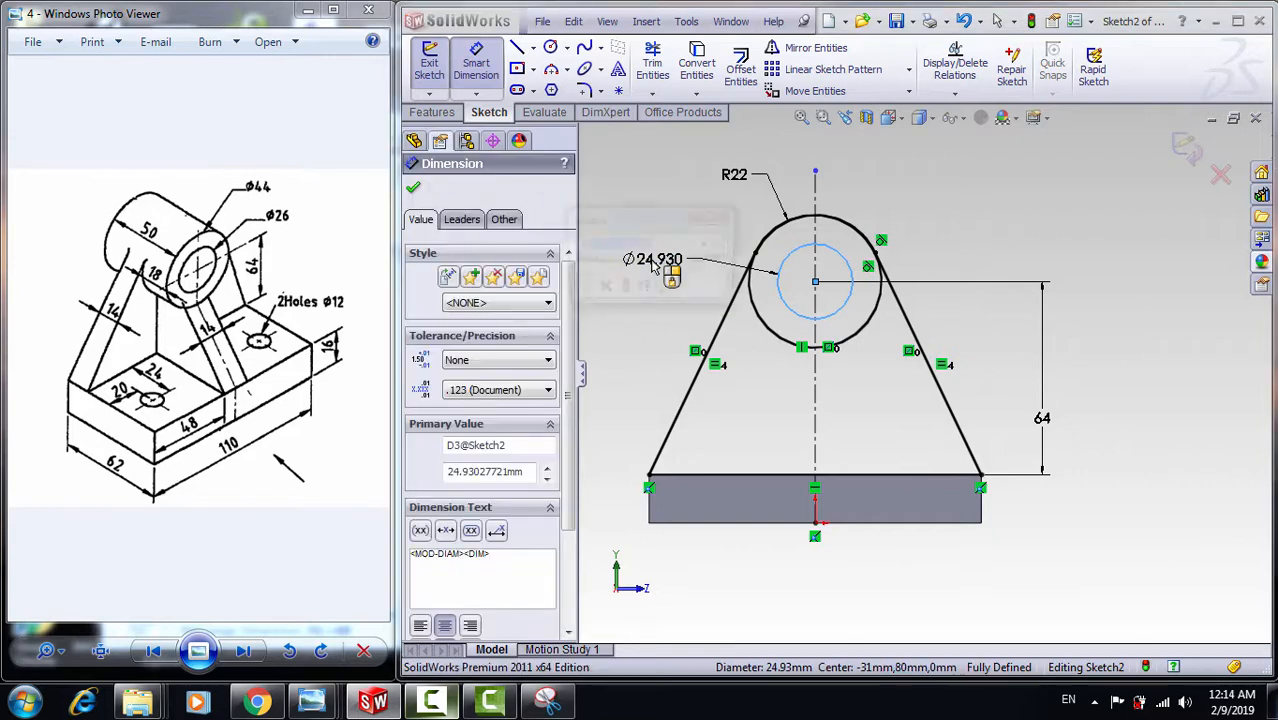
pyautogui.write('26')
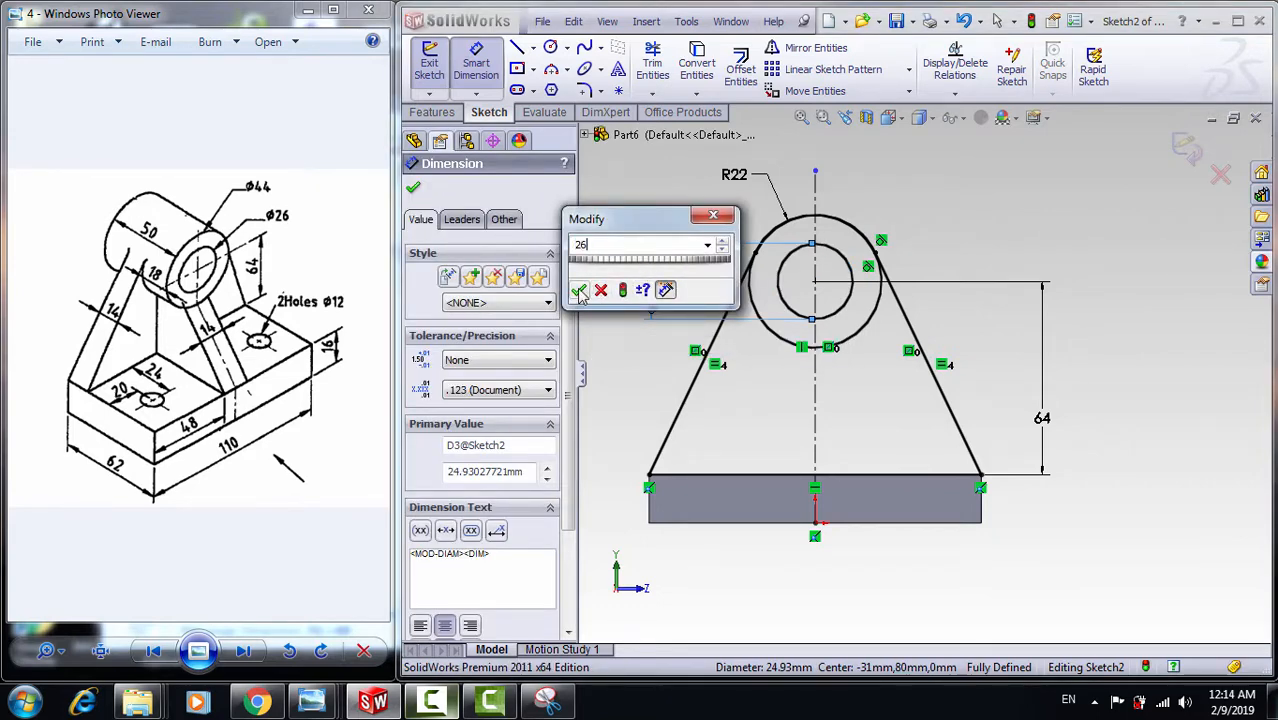
pyautogui.click(579, 291)
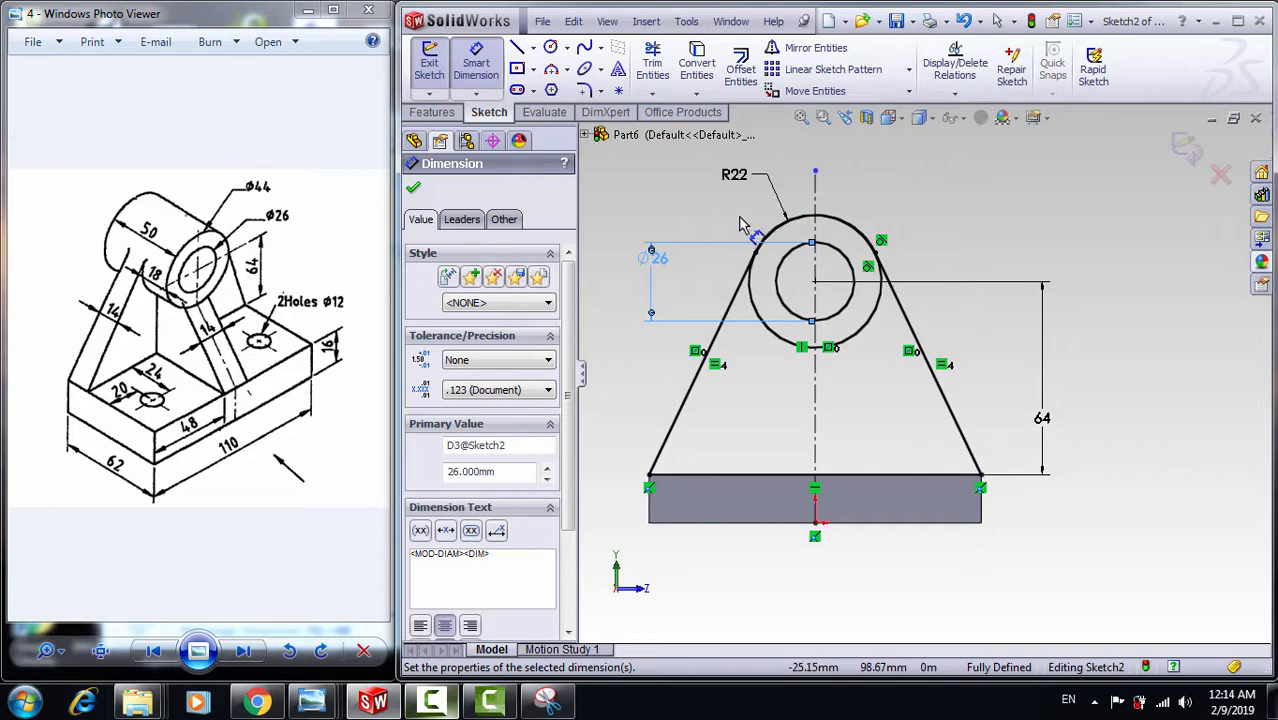
# - Extrude the two rib regions below the circles 14 mm in the reversed direction, over the base plate
pyautogui.click(430, 113)
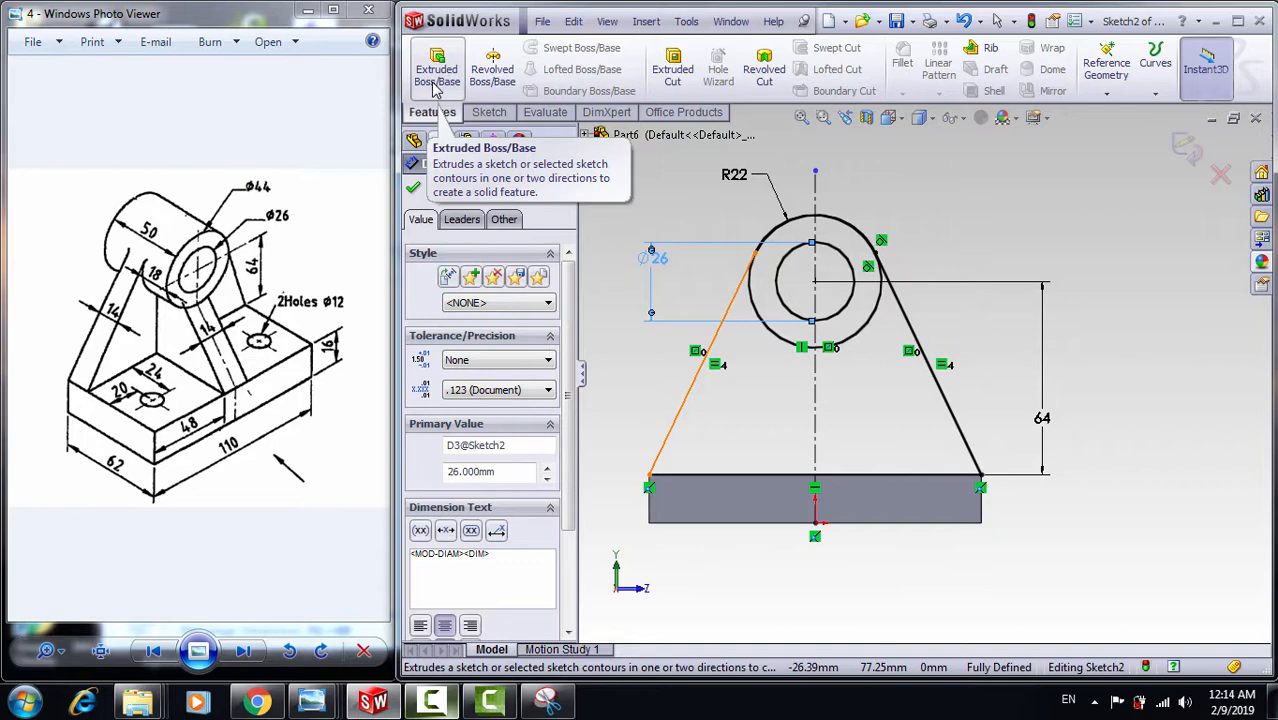
pyautogui.click(435, 72)
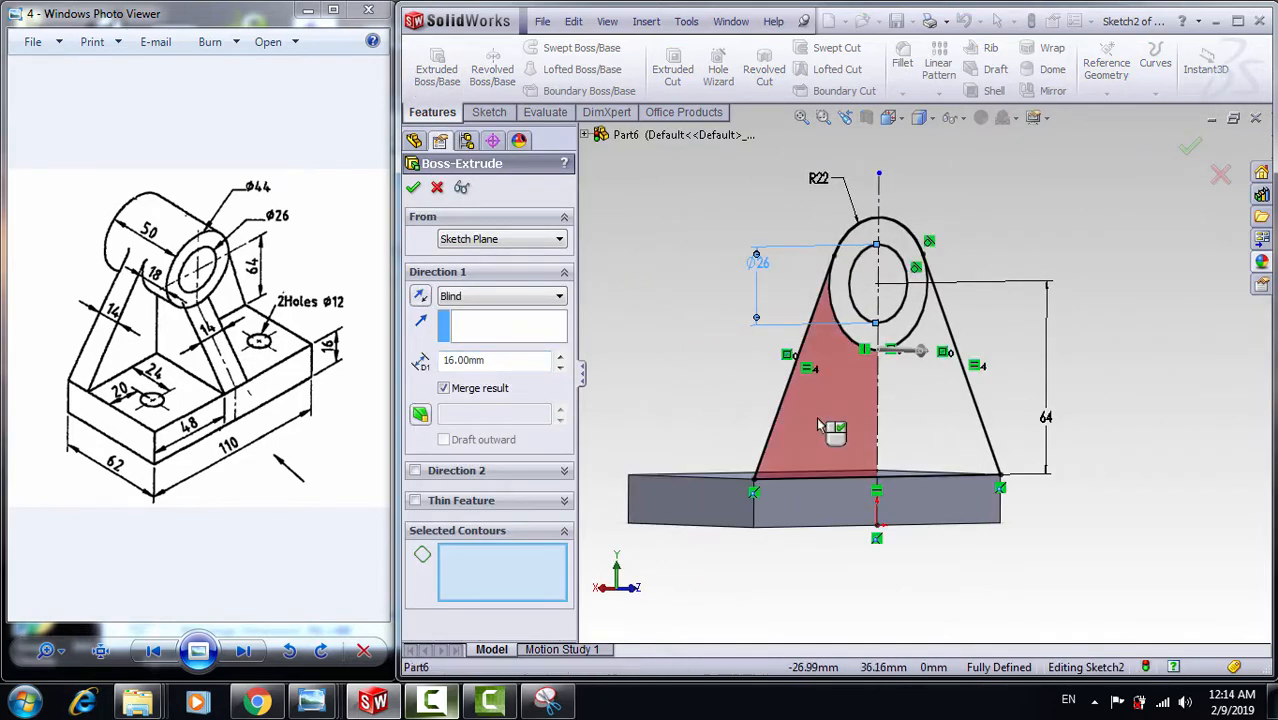
pyautogui.click(818, 425)
pyautogui.click(952, 436)
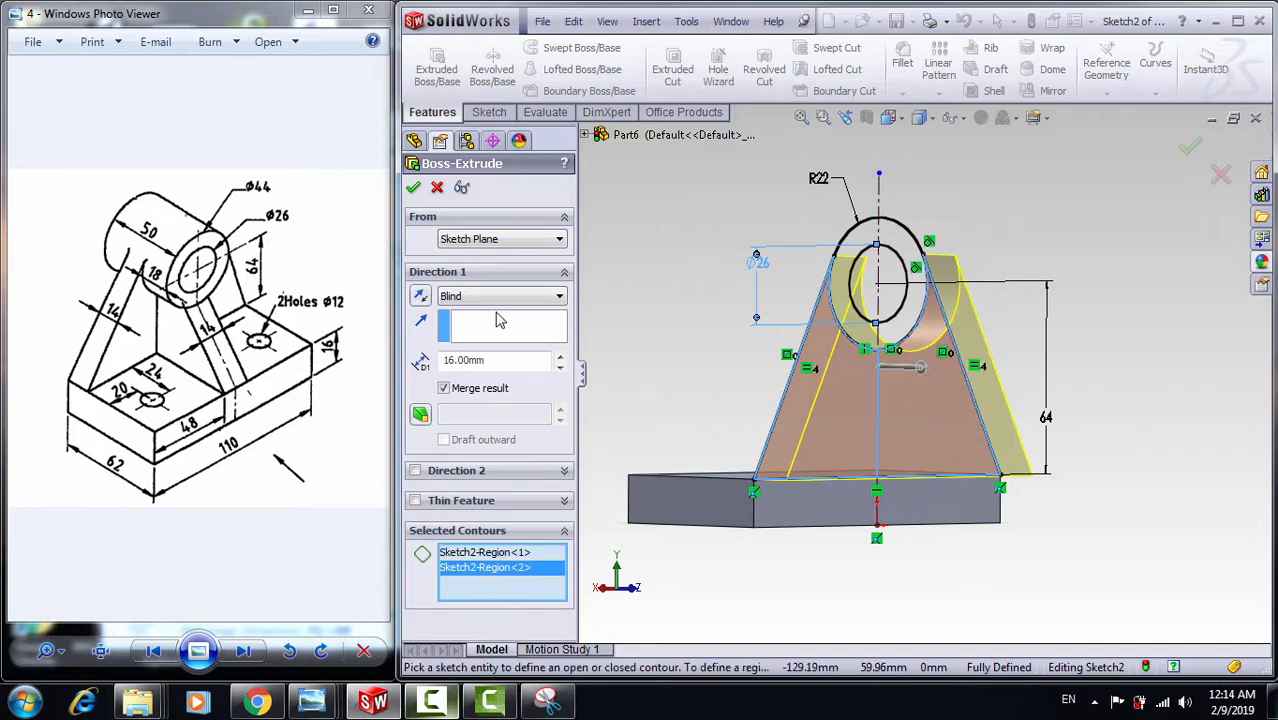
pyautogui.click(421, 297)
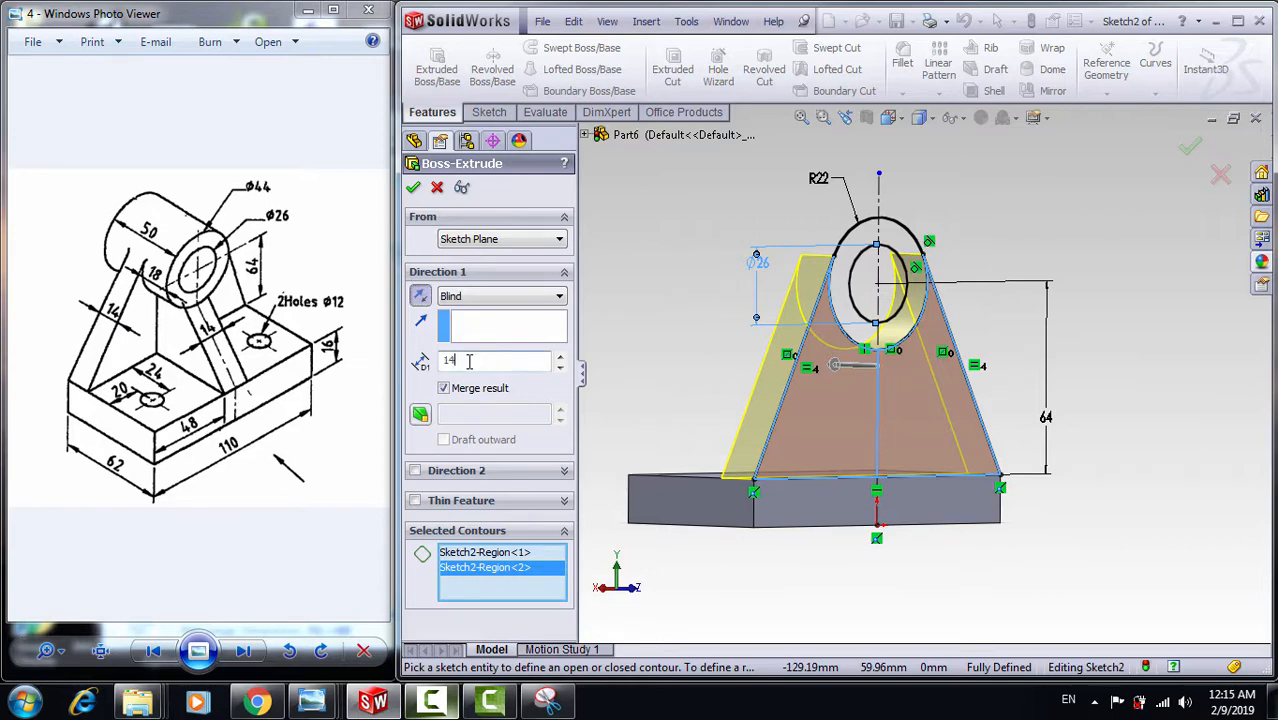
pyautogui.press('Return')
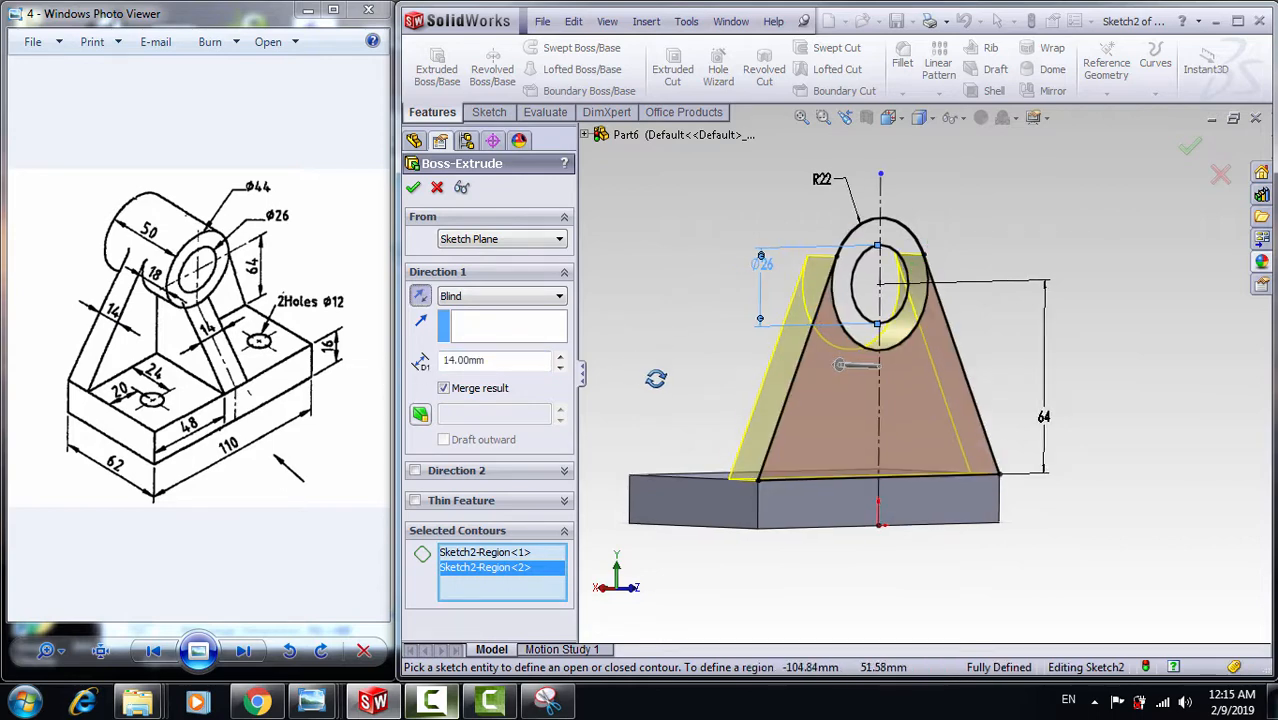
pyautogui.moveTo(656, 378); pyautogui.dragTo(490, 276, button='middle')
pyautogui.click(412, 188)
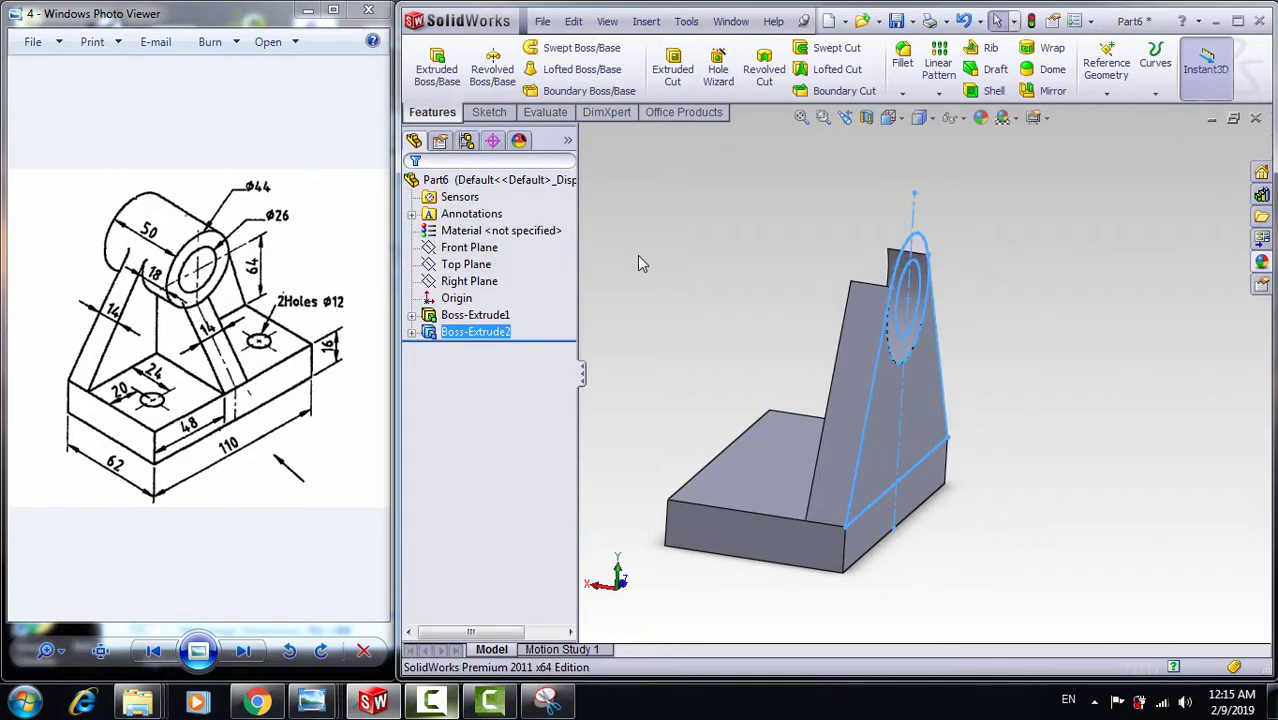
# - Start a boss extrusion from the rib sketch, using the two ring regions between the concentric circles as contours
pyautogui.click(412, 332)
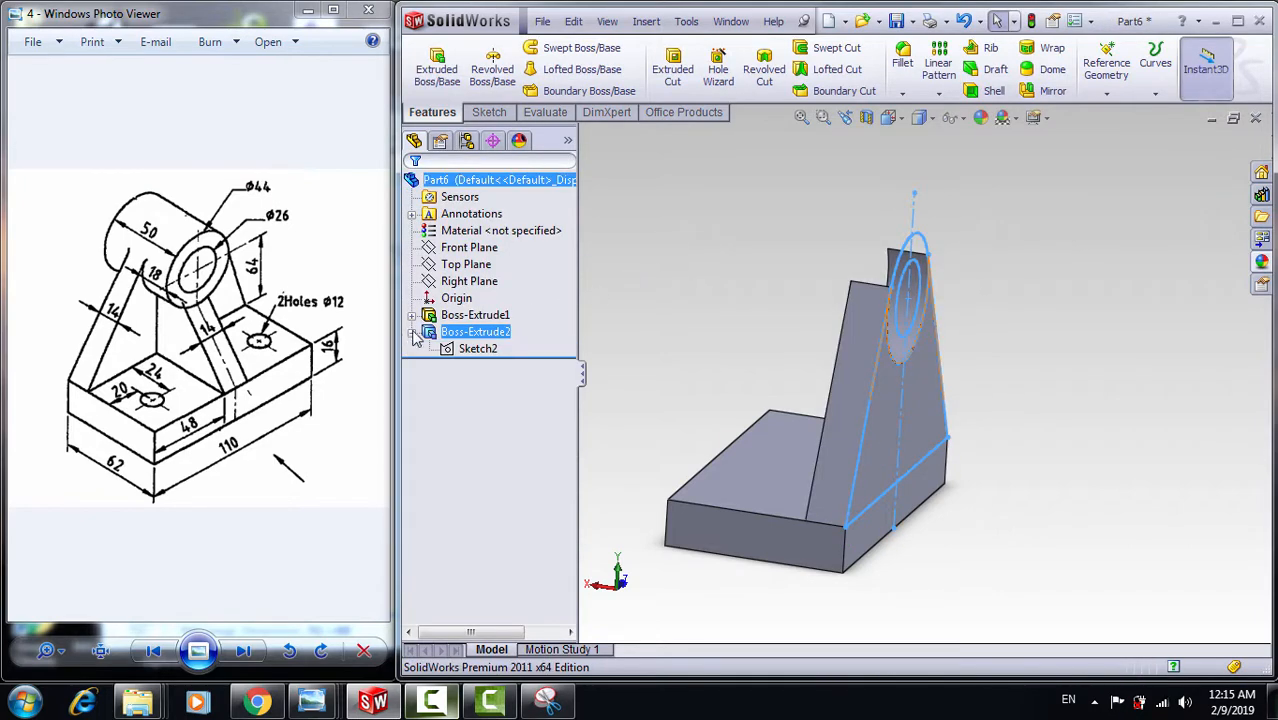
pyautogui.click(470, 349)
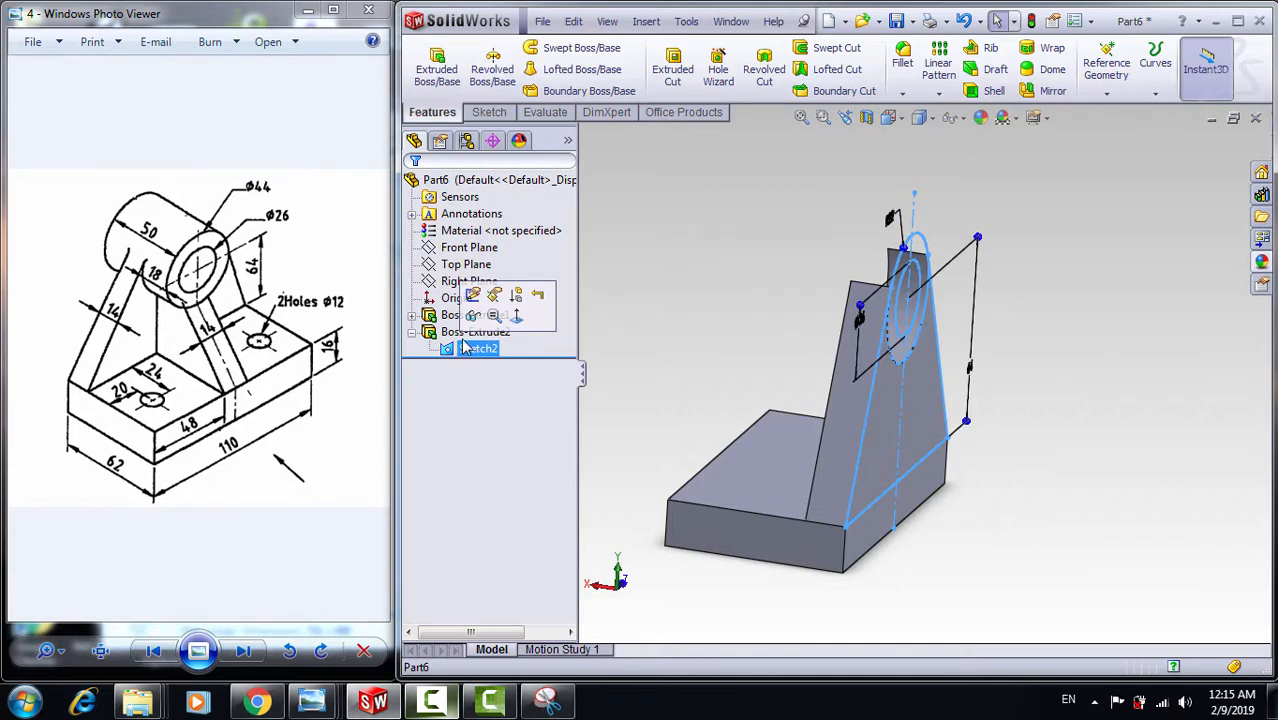
pyautogui.click(448, 88)
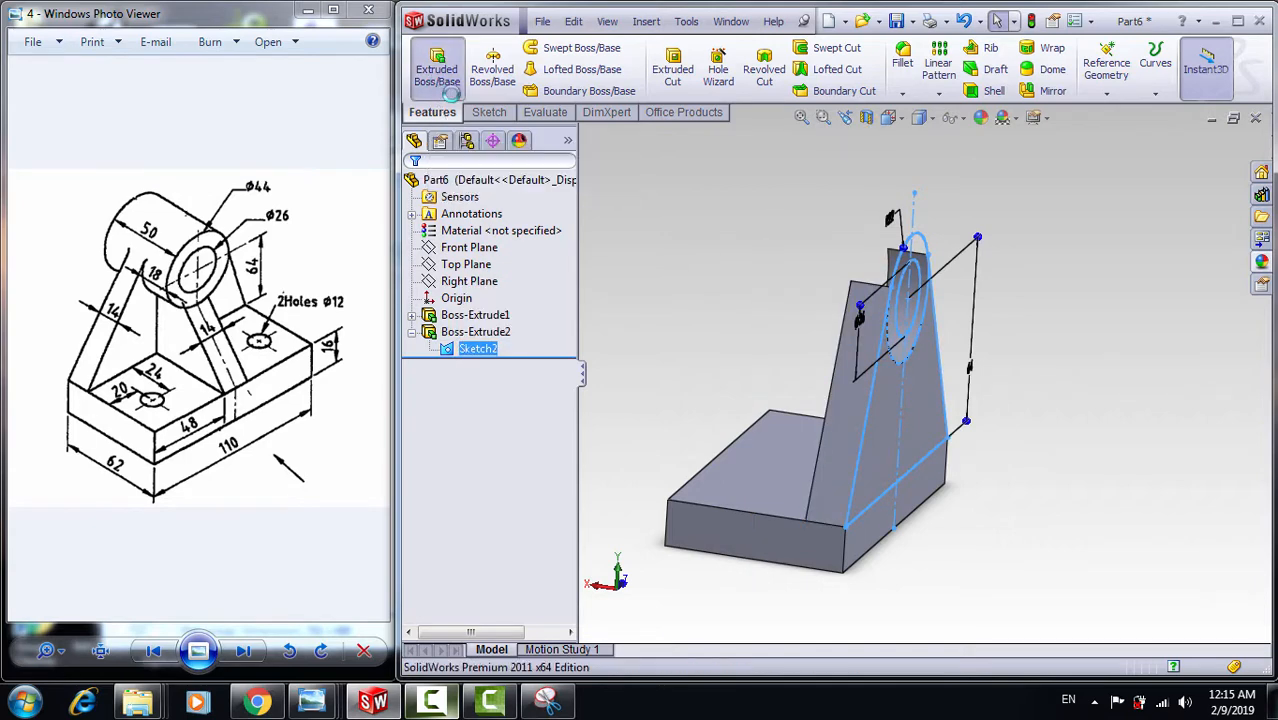
pyautogui.moveTo(685, 294); pyautogui.dragTo(845, 305, button='middle')
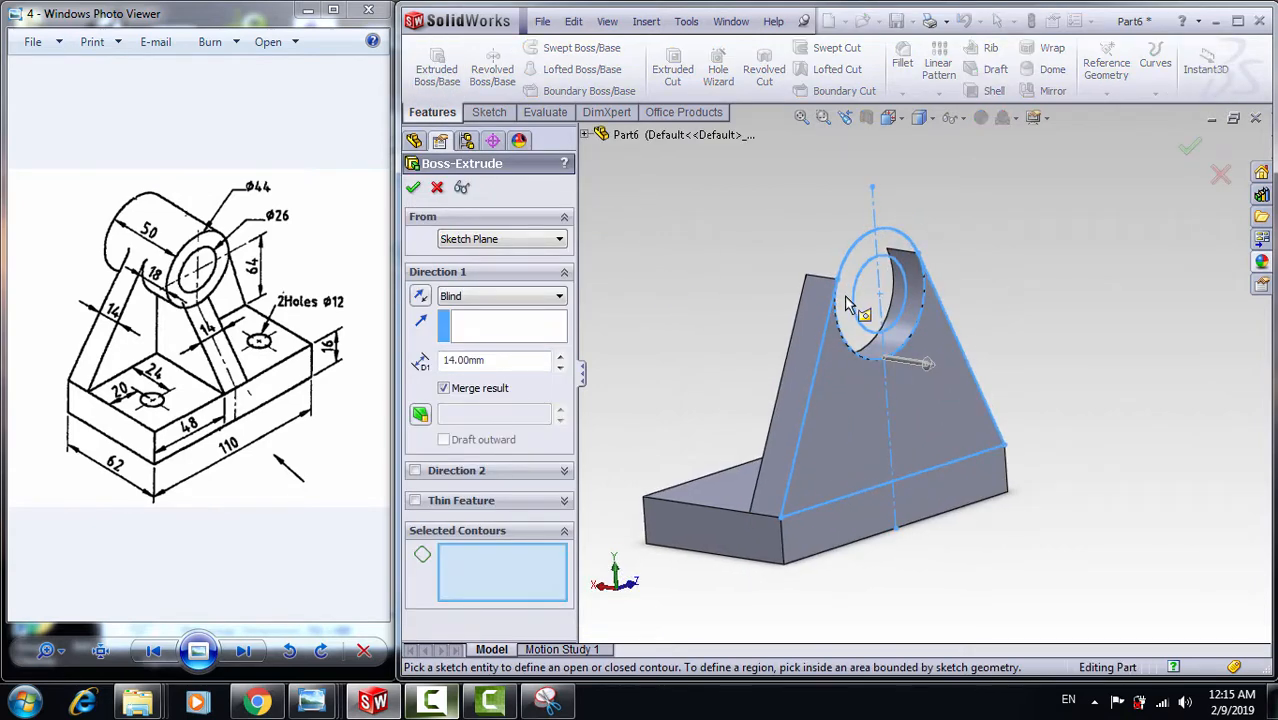
pyautogui.click(908, 288)
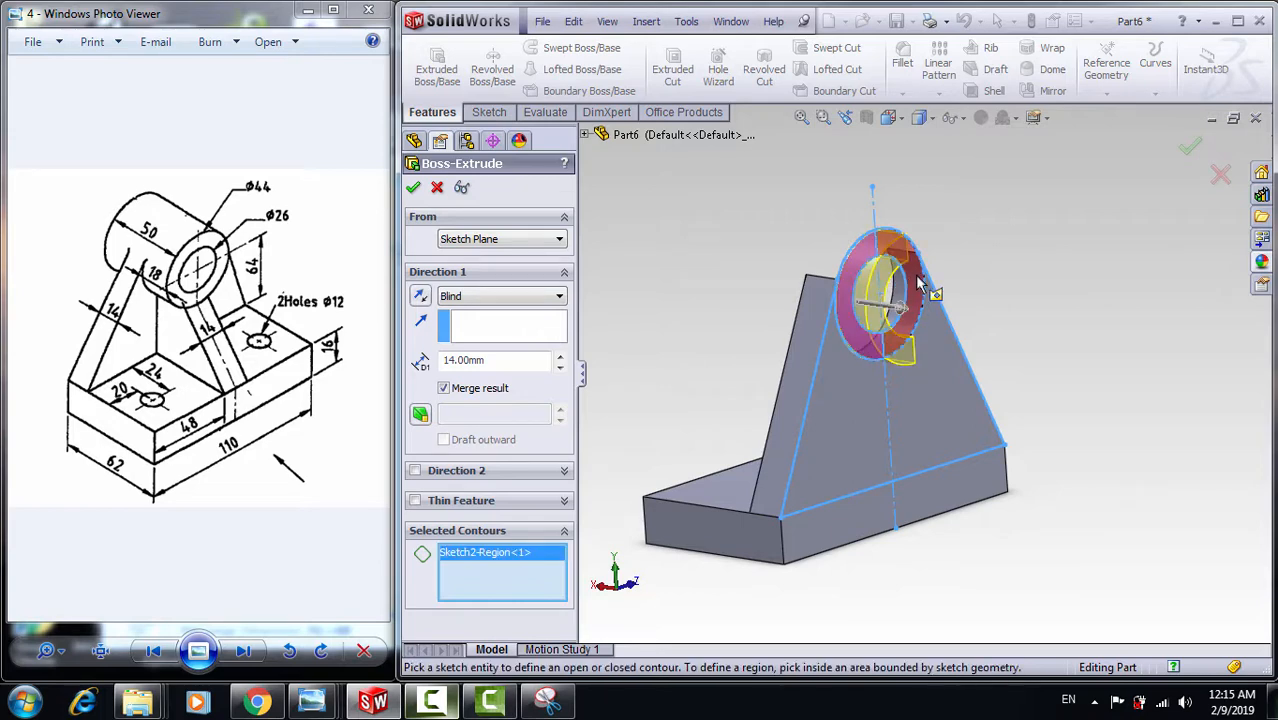
pyautogui.click(917, 277)
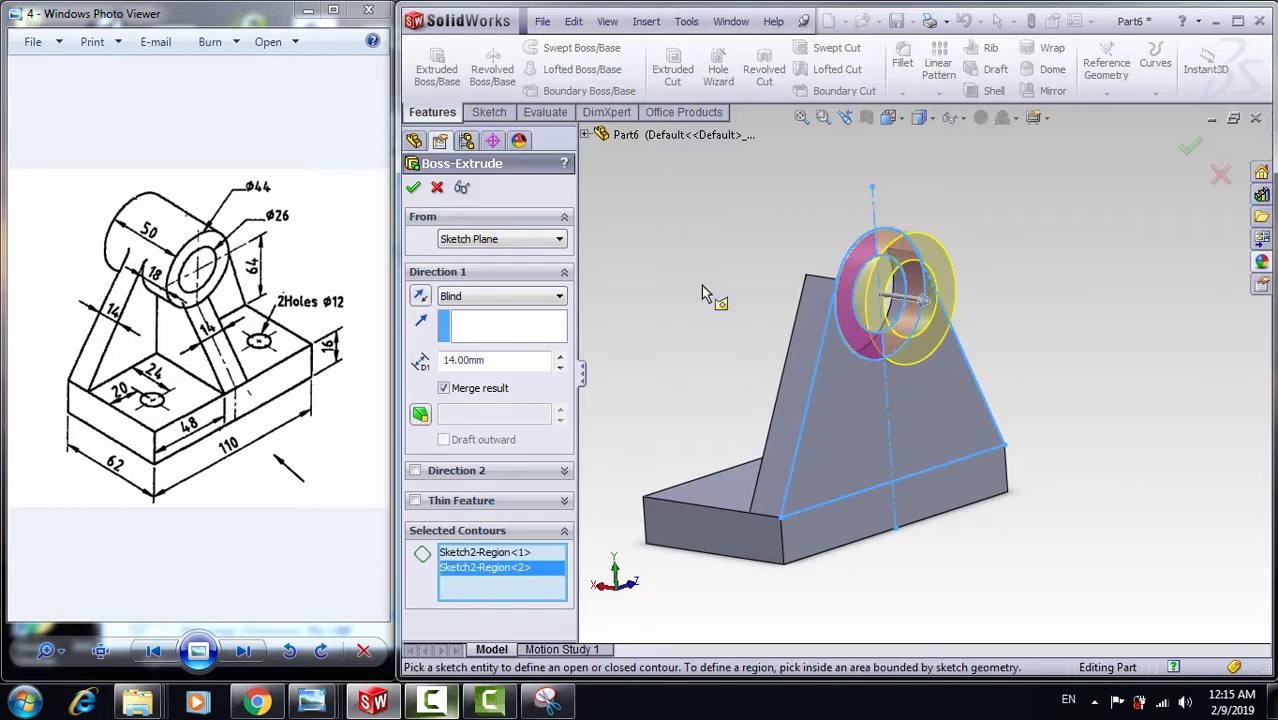
pyautogui.moveTo(703, 293)
pyautogui.mouseDown(button='middle')
pyautogui.moveTo(688, 280)
pyautogui.moveTo(690, 291)
pyautogui.mouseUp(button='middle')
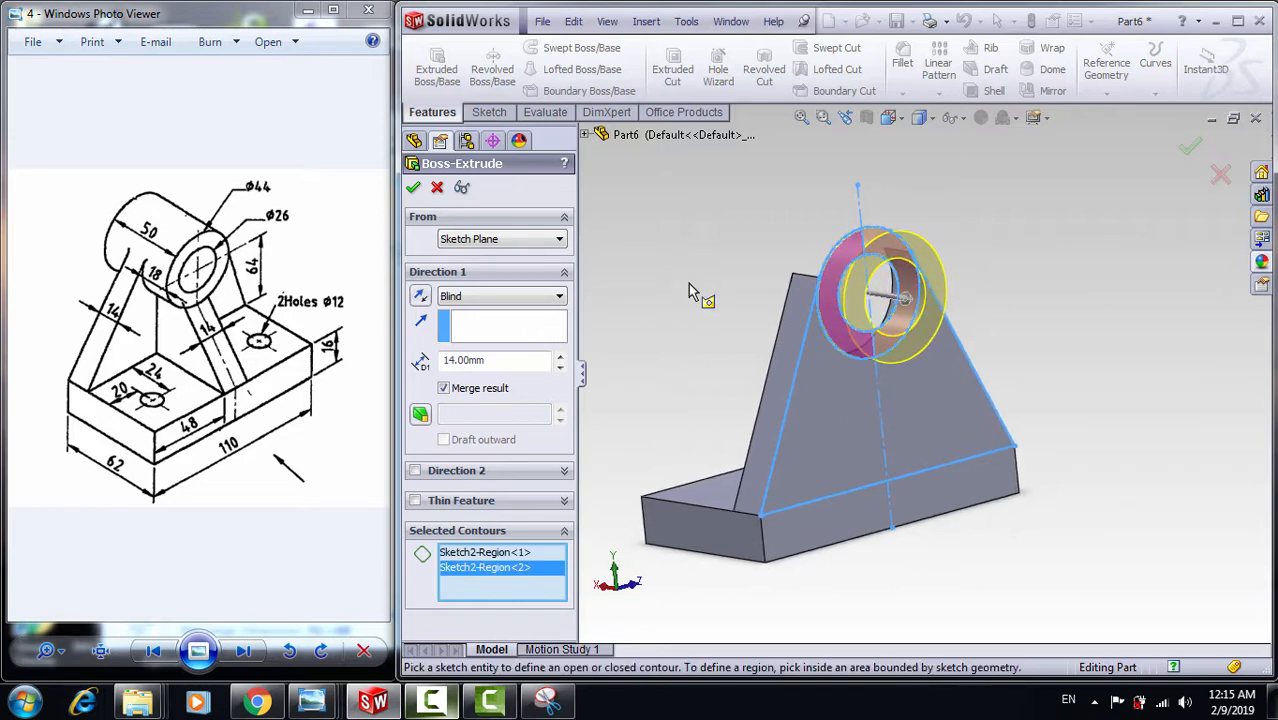
# - Reverse the boss extrusion's first direction to run over the base plate and set its blind depth to 14+18 mm
pyautogui.click(424, 306)
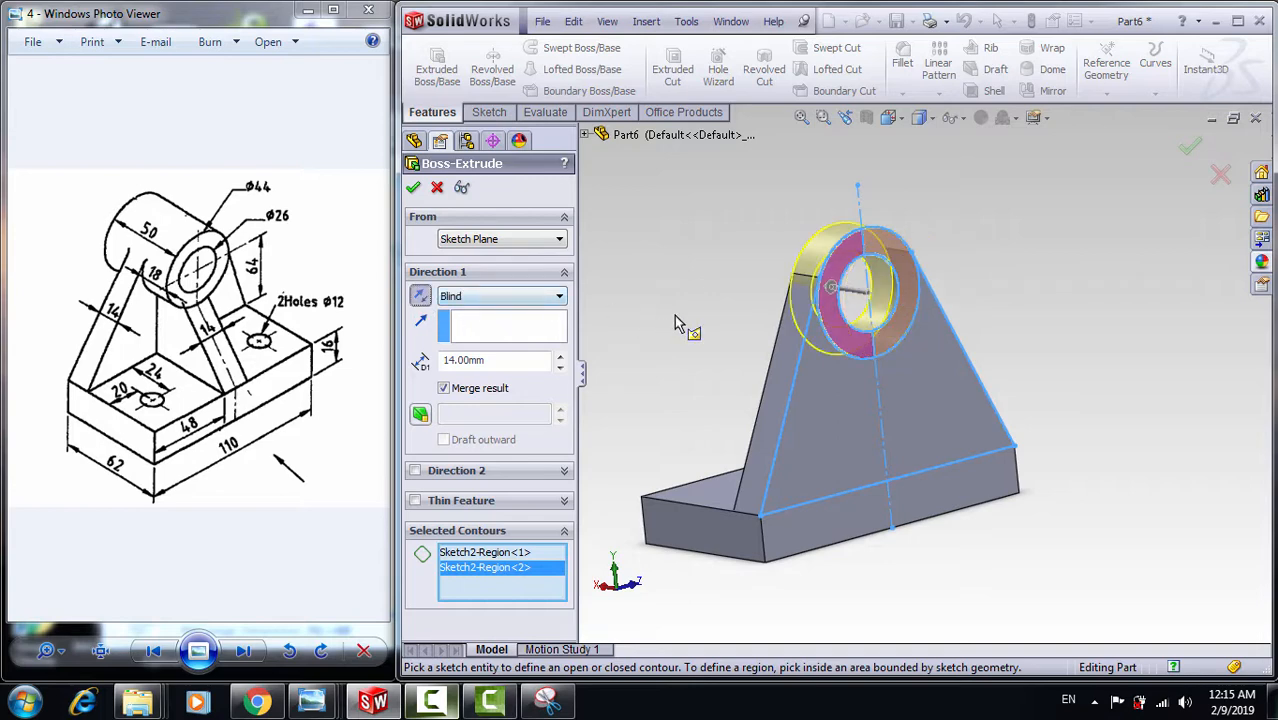
pyautogui.moveTo(675, 323); pyautogui.dragTo(682, 318, button='middle')
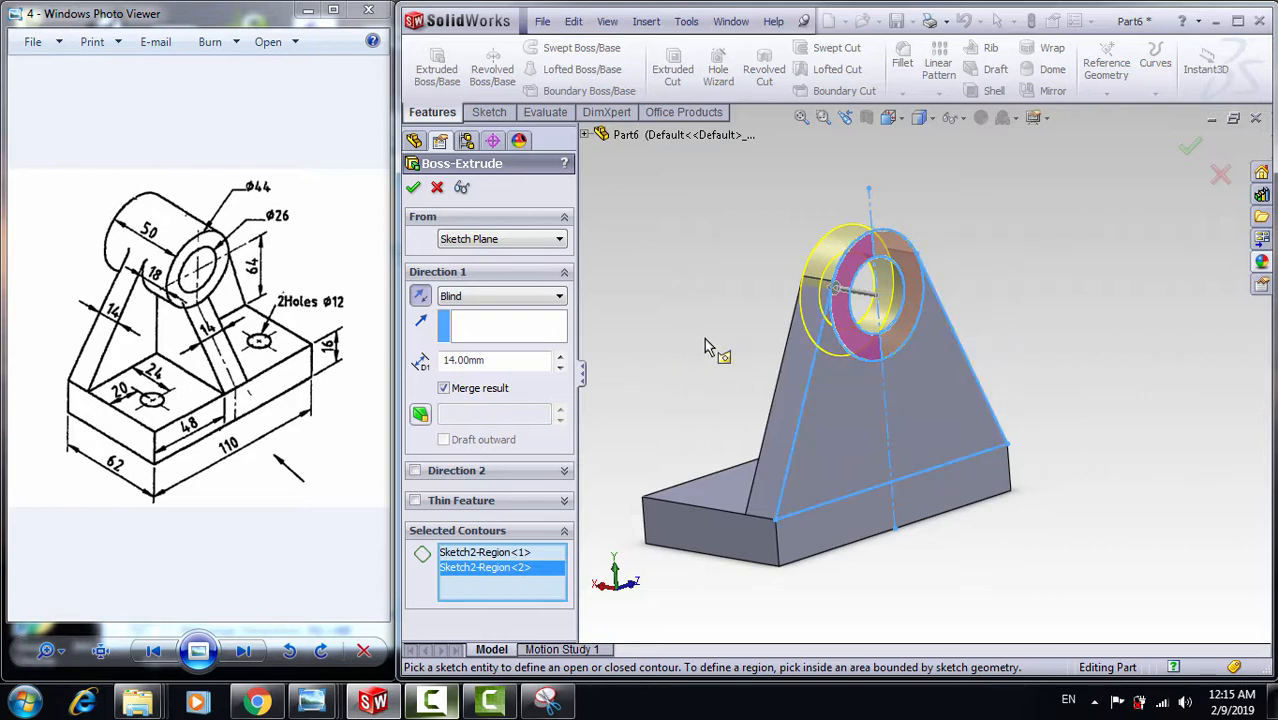
pyautogui.moveTo(757, 295); pyautogui.dragTo(850, 305, button='middle')
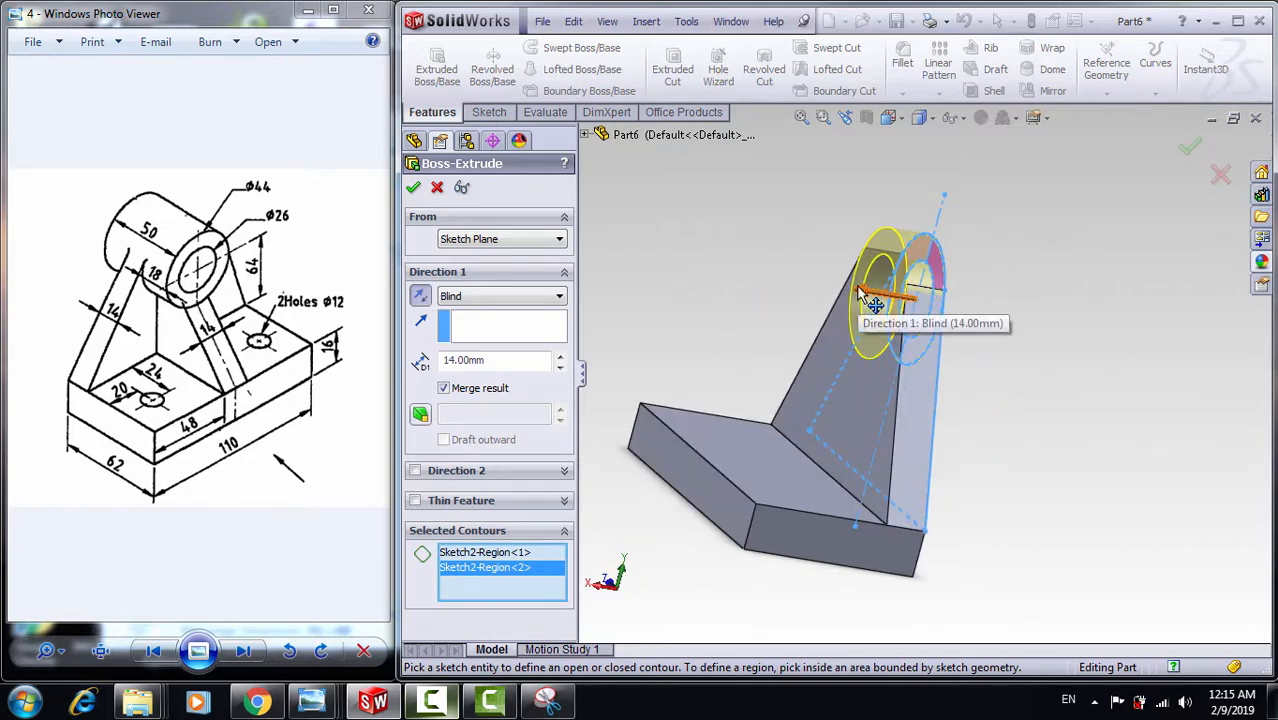
pyautogui.moveTo(871, 304); pyautogui.dragTo(856, 308)
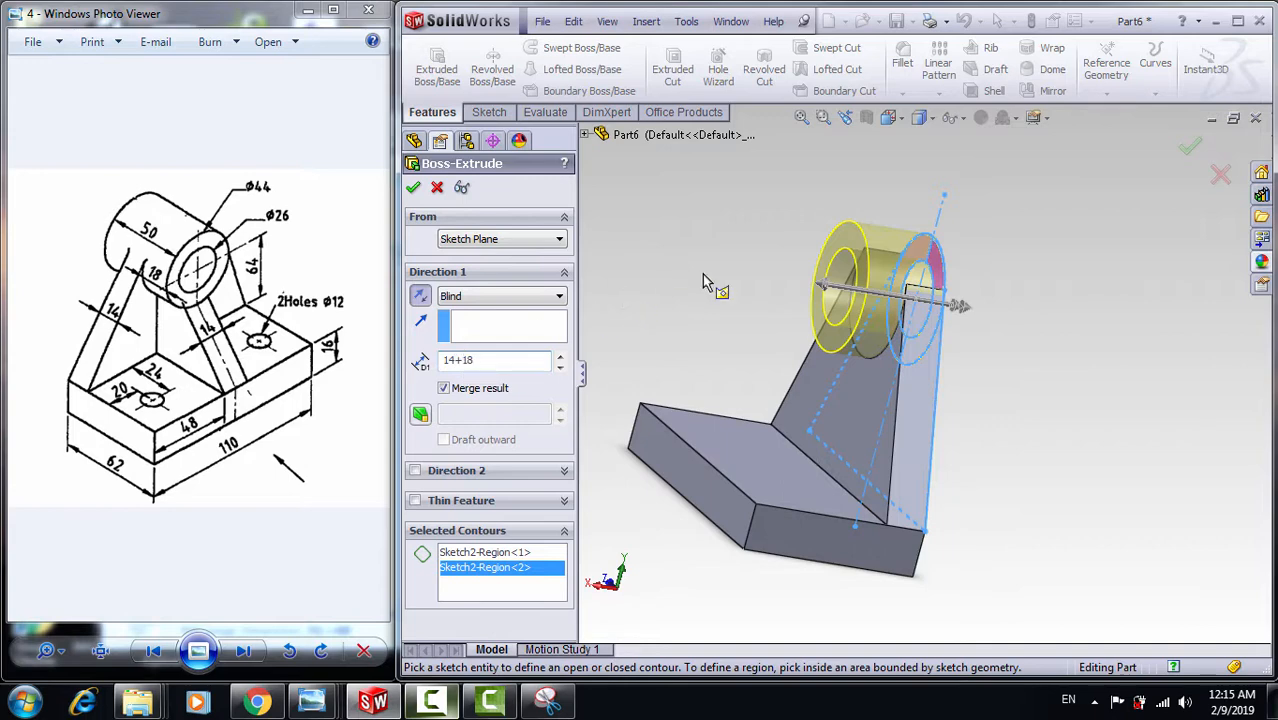
pyautogui.press('Return')
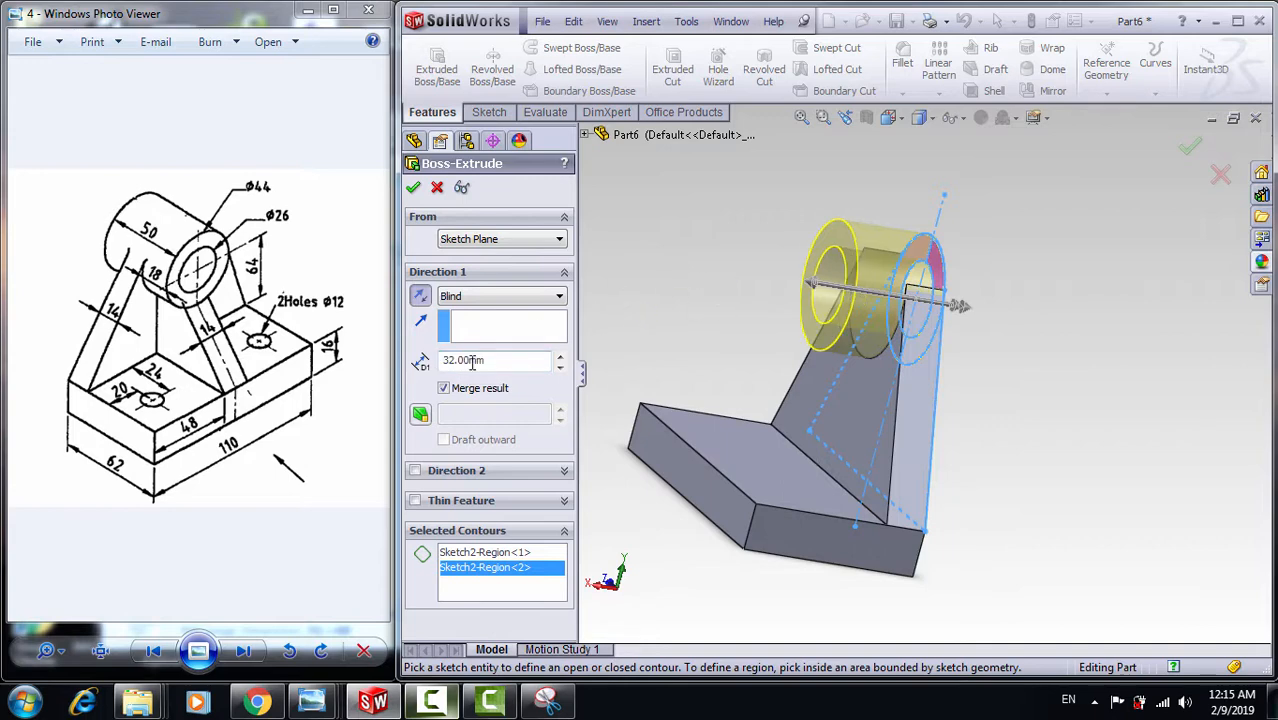
# - Add a second blind direction with a depth of 50-(18+14) mm and finish the cylindrical boss extrusion
pyautogui.click(415, 472)
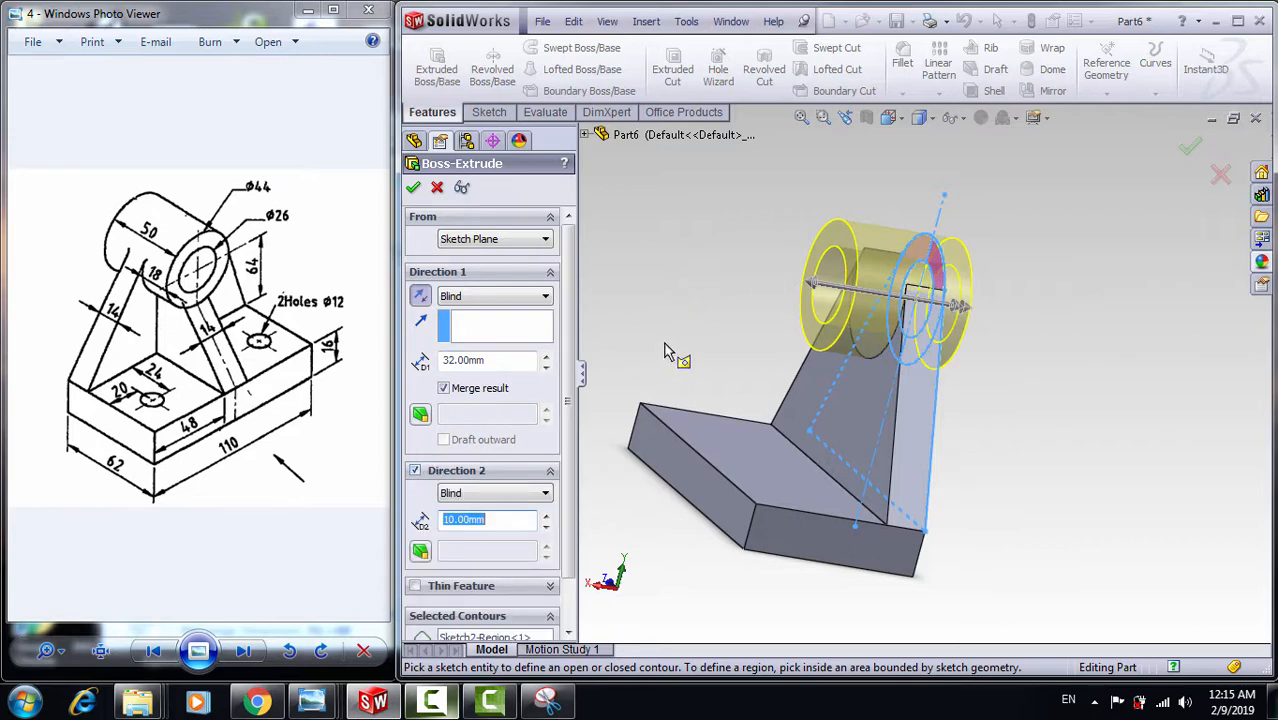
pyautogui.moveTo(670, 352); pyautogui.dragTo(758, 323, button='middle')
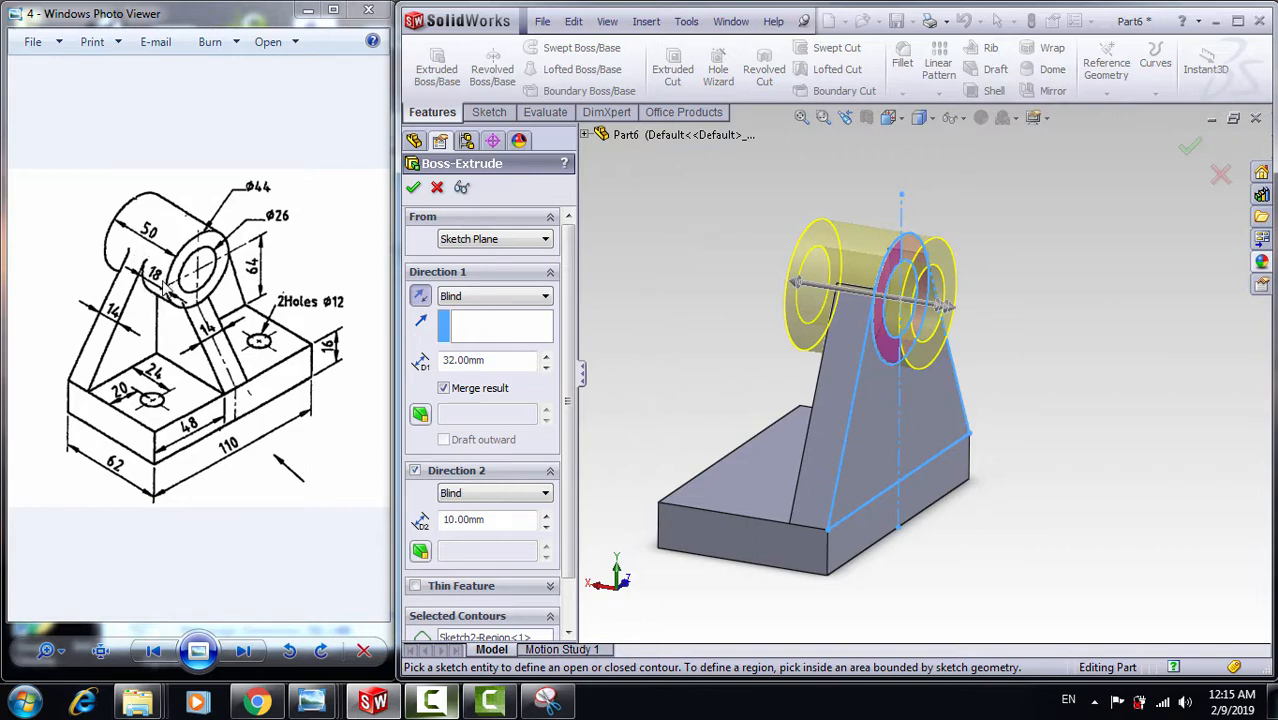
pyautogui.doubleClick(474, 520)
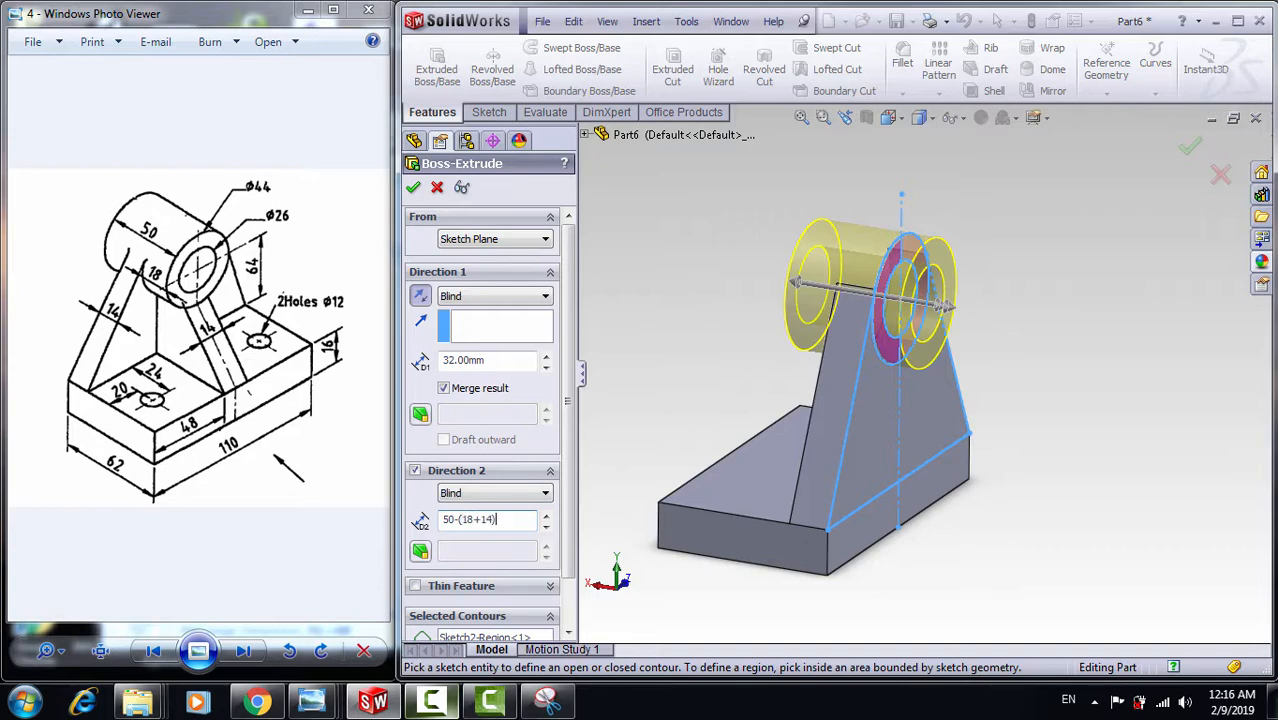
pyautogui.press('Return')
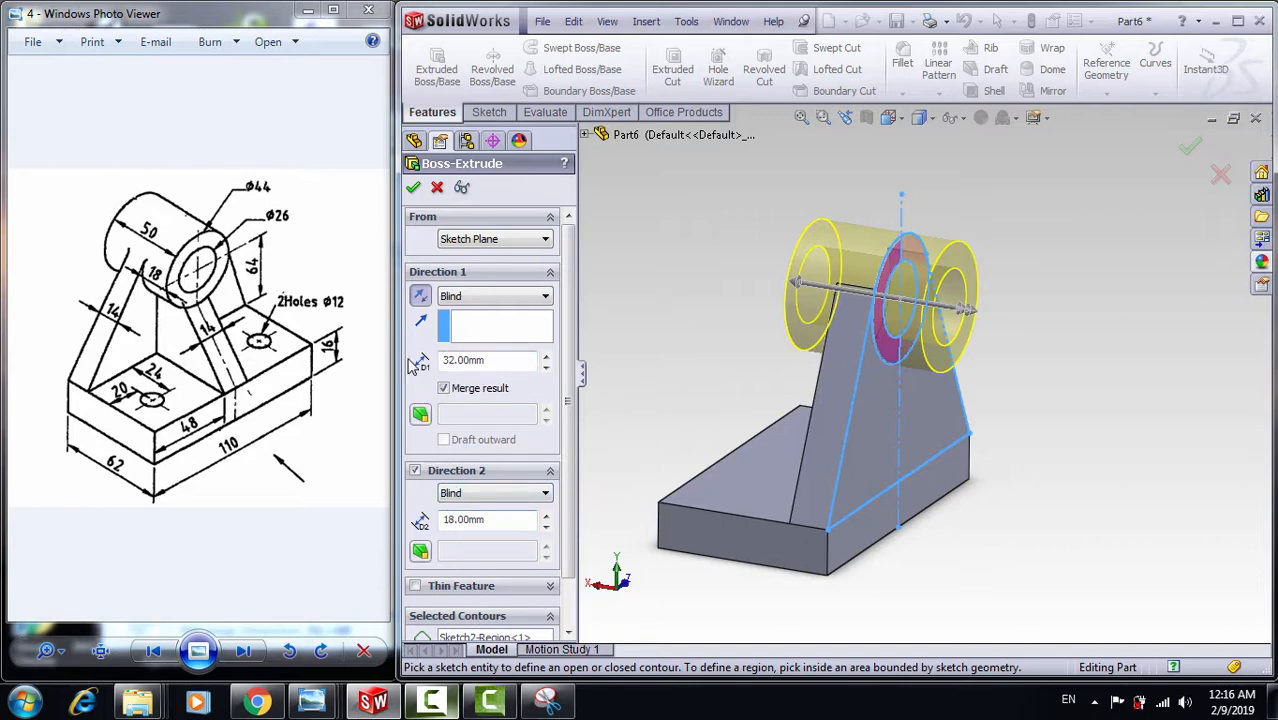
pyautogui.click(414, 190)
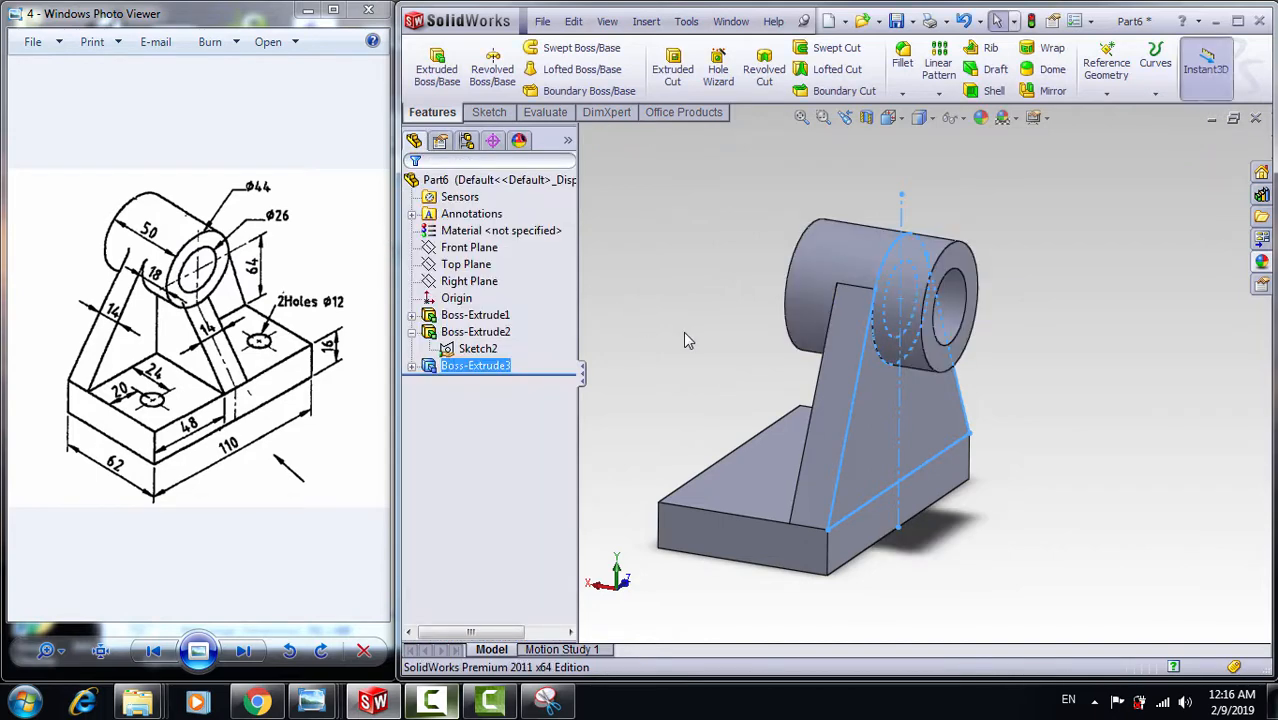
# - Open a new sketch on the Front Plane and orient the model to the front view
pyautogui.moveTo(648, 372)
pyautogui.mouseDown(button='middle')
pyautogui.moveTo(639, 365)
pyautogui.moveTo(919, 428)
pyautogui.moveTo(897, 391)
pyautogui.moveTo(996, 382)
pyautogui.moveTo(901, 402)
pyautogui.mouseUp(button='middle')
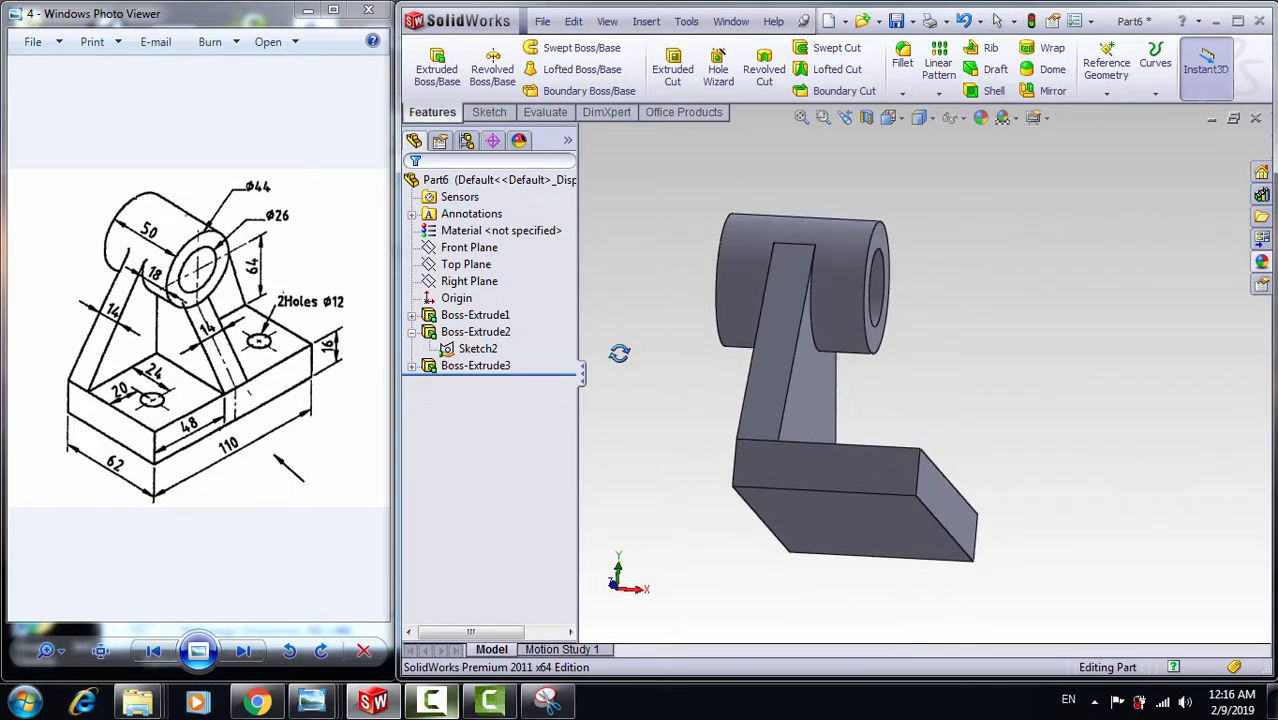
pyautogui.moveTo(620, 353); pyautogui.dragTo(611, 377, button='middle')
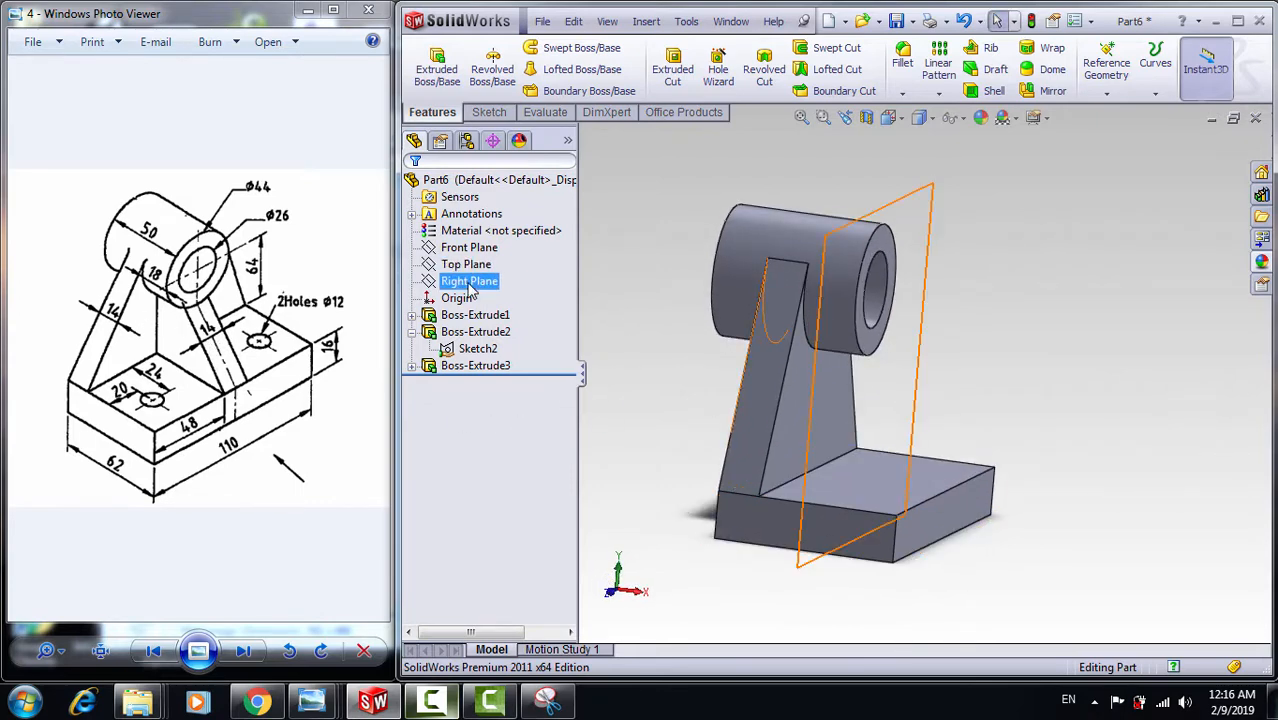
pyautogui.moveTo(608, 348); pyautogui.dragTo(720, 440, button='middle')
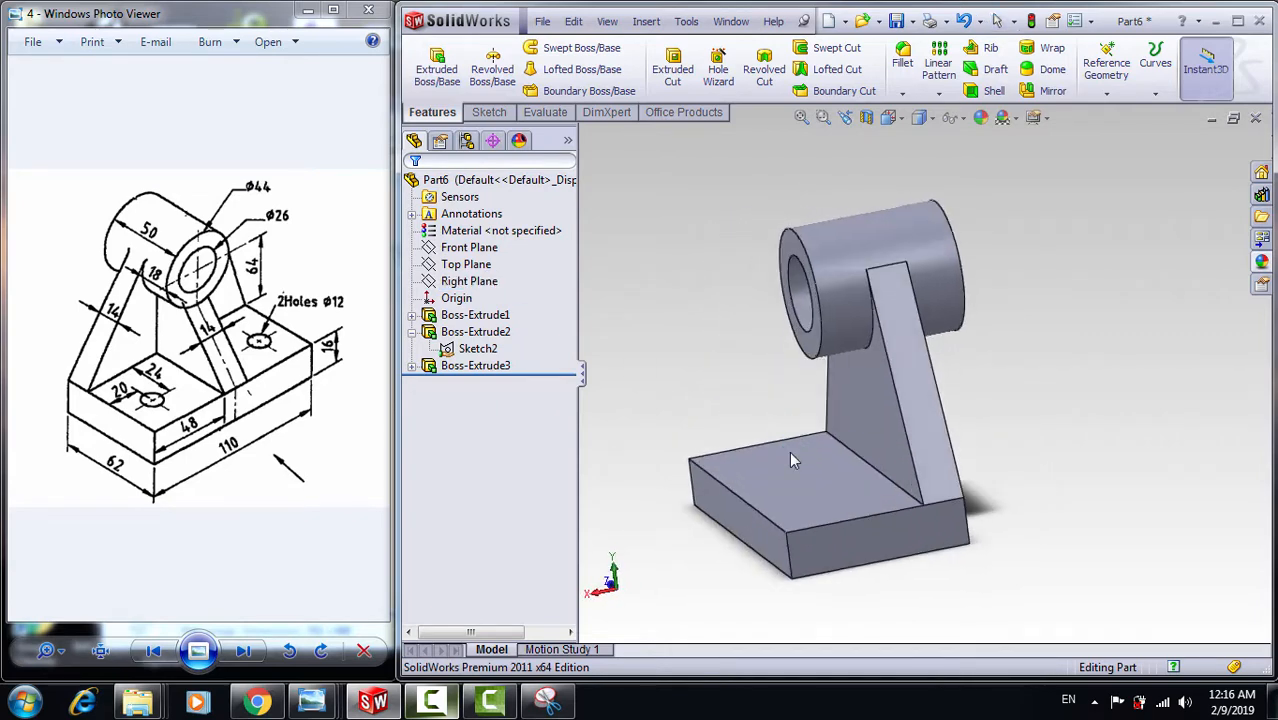
pyautogui.click(470, 248)
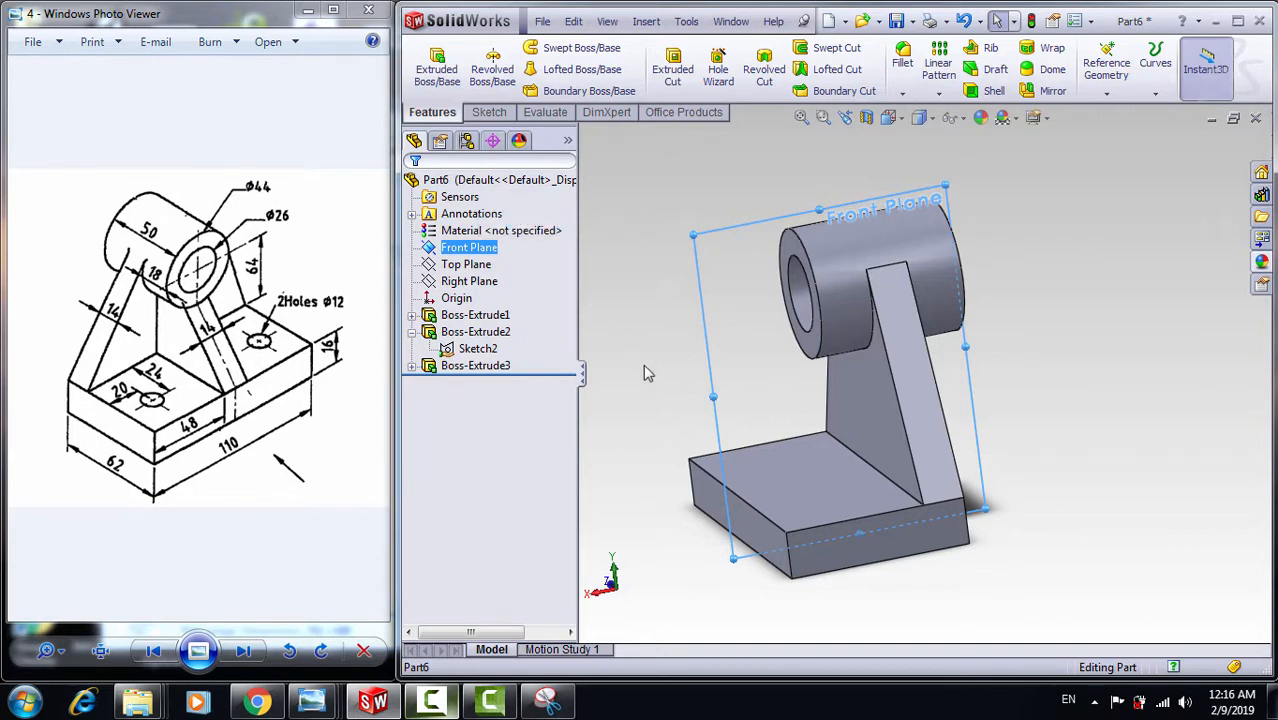
pyautogui.moveTo(648, 372); pyautogui.dragTo(678, 376, button='middle')
pyautogui.click(492, 112)
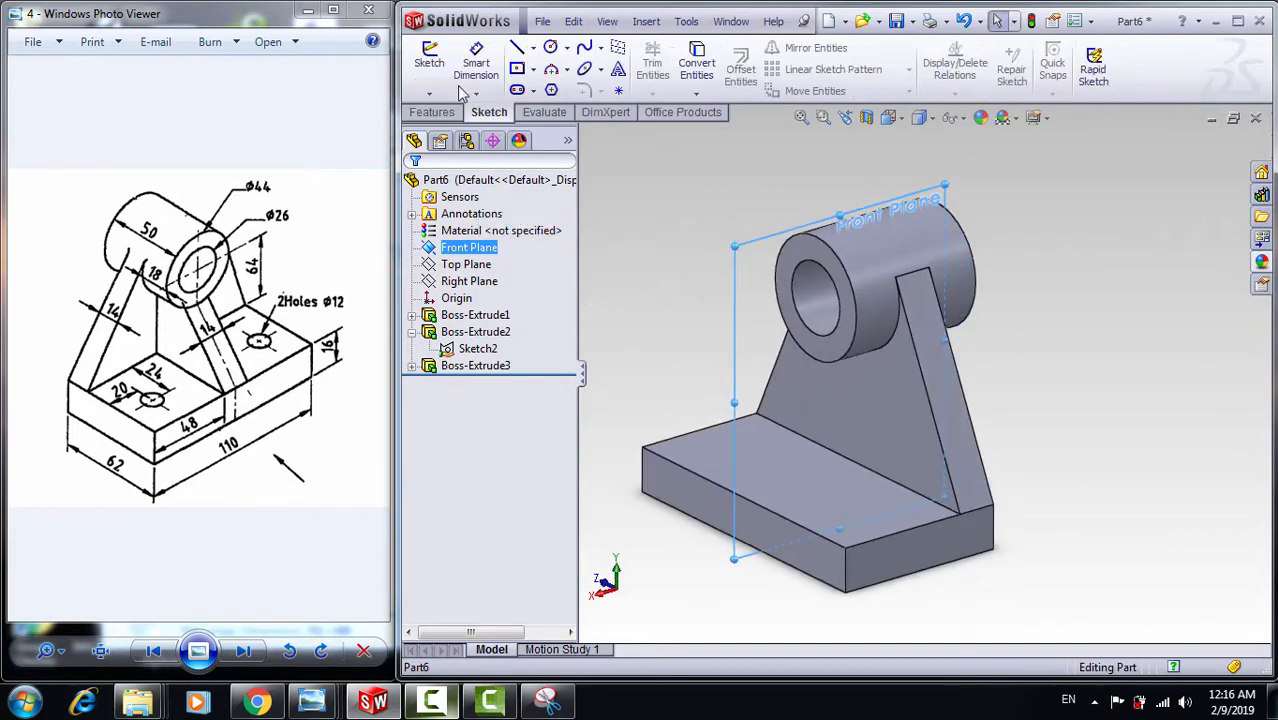
pyautogui.click(429, 62)
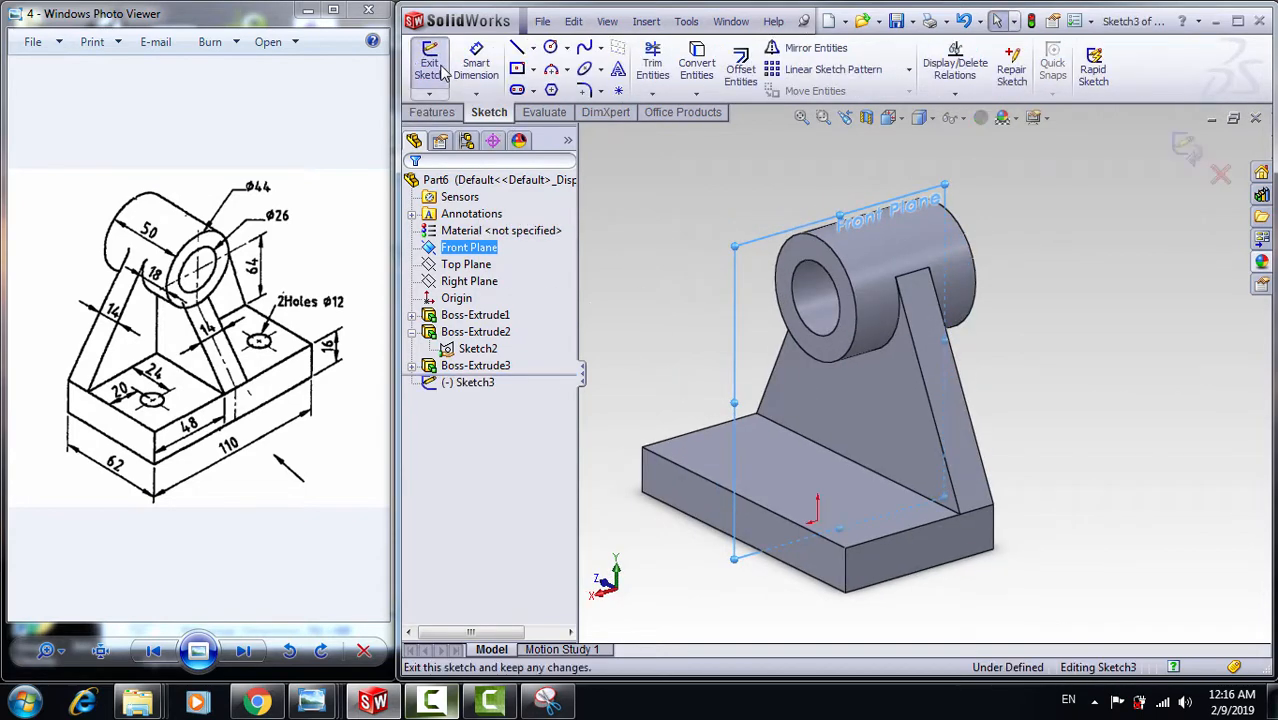
pyautogui.click(889, 117)
pyautogui.click(983, 190)
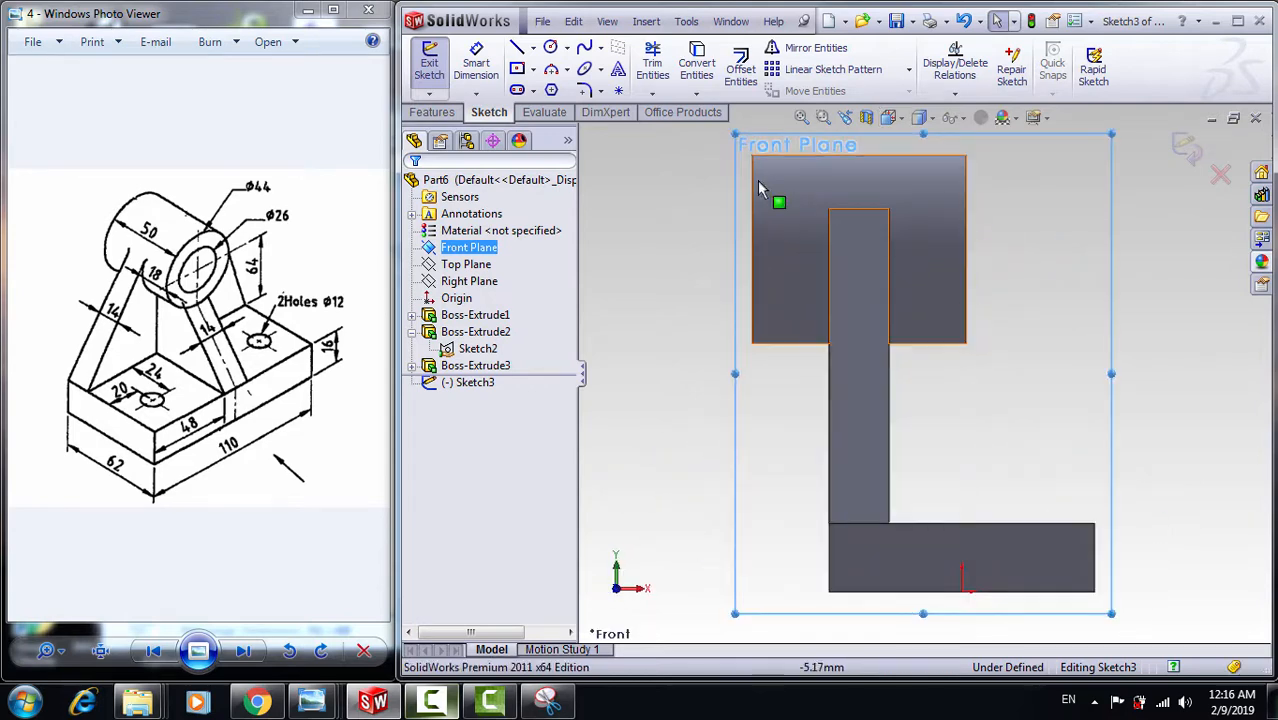
# - Sketch a slanted line from the base plate's upper outer corner to the boss's nearest lower corner
pyautogui.click(519, 49)
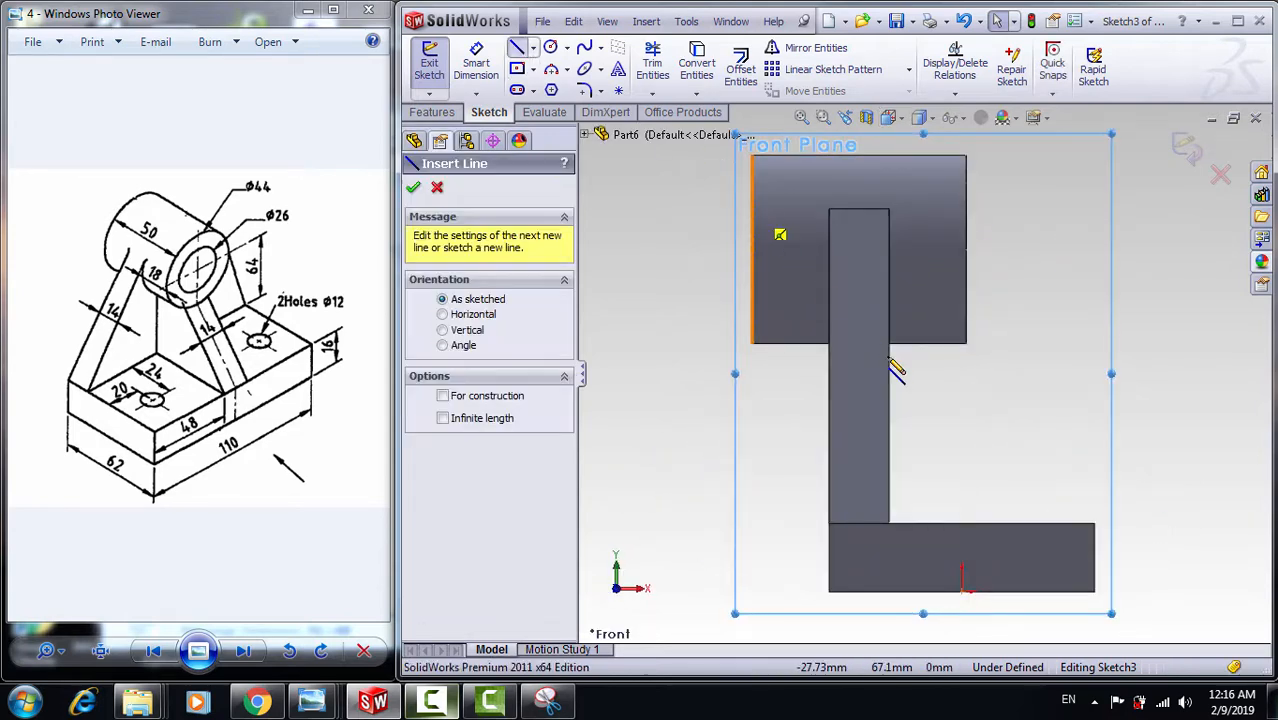
pyautogui.click(1095, 523)
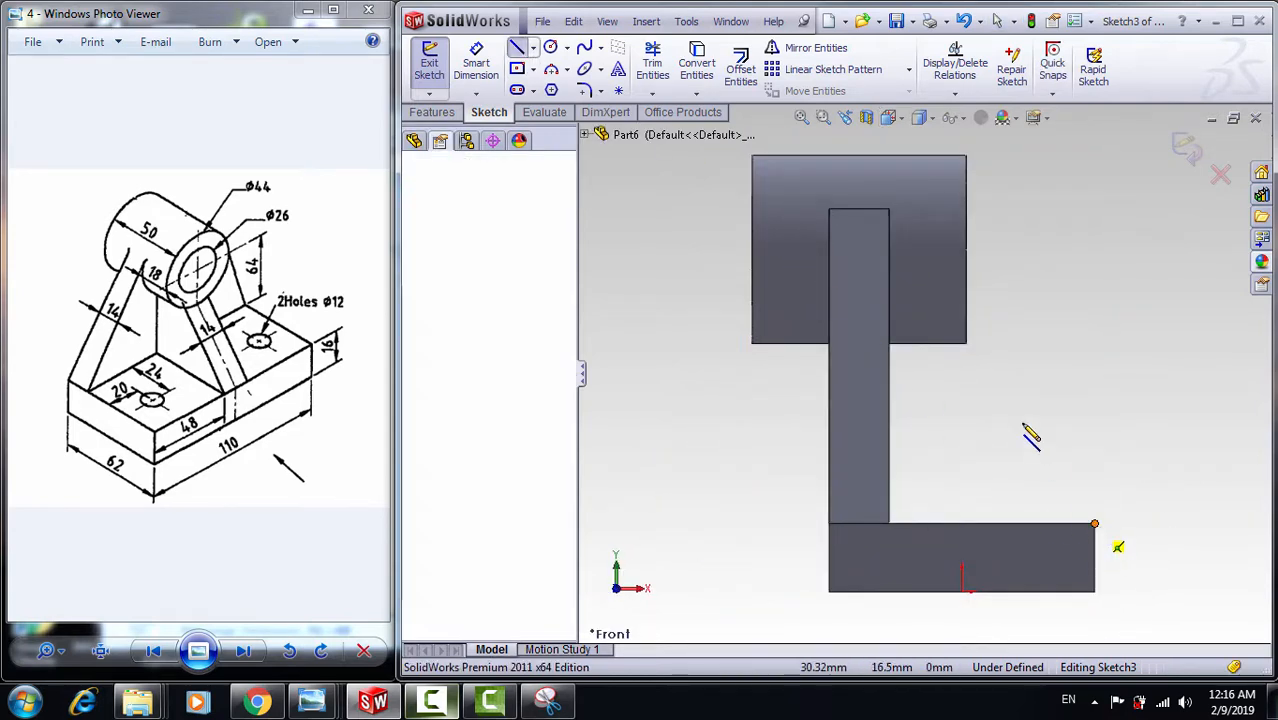
pyautogui.click(967, 345)
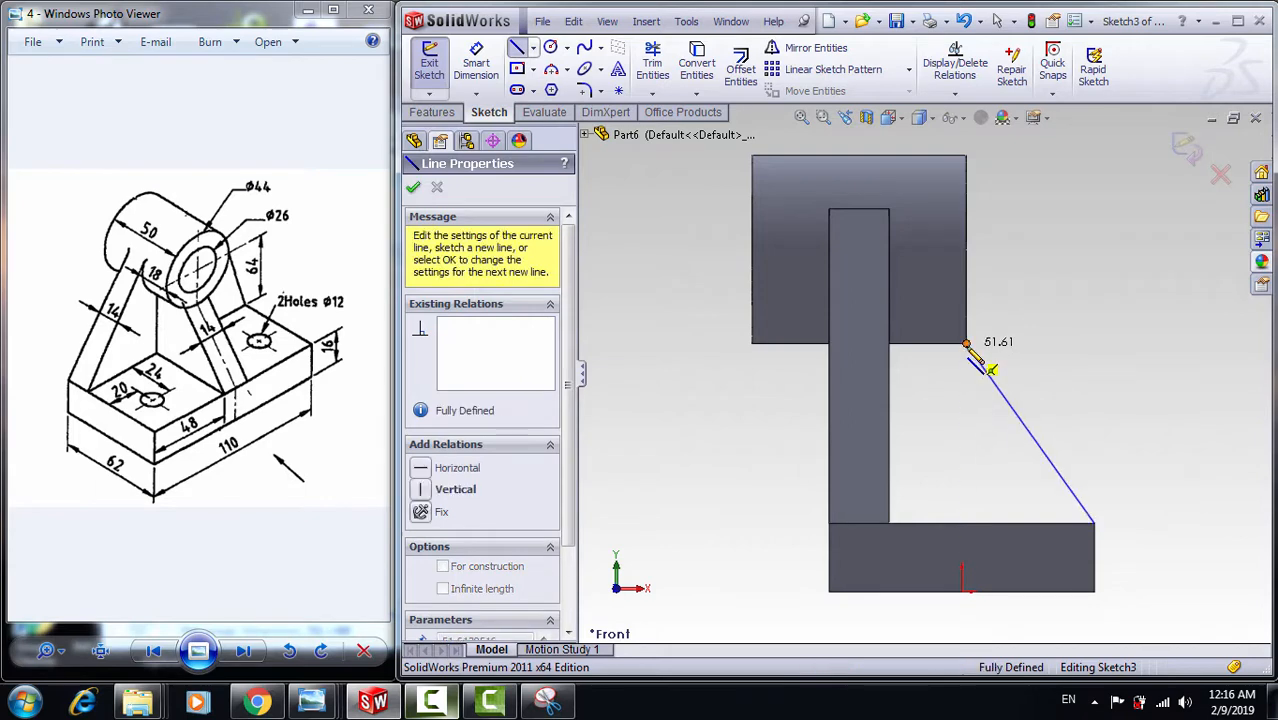
pyautogui.press('Escape')
pyautogui.press('Escape')
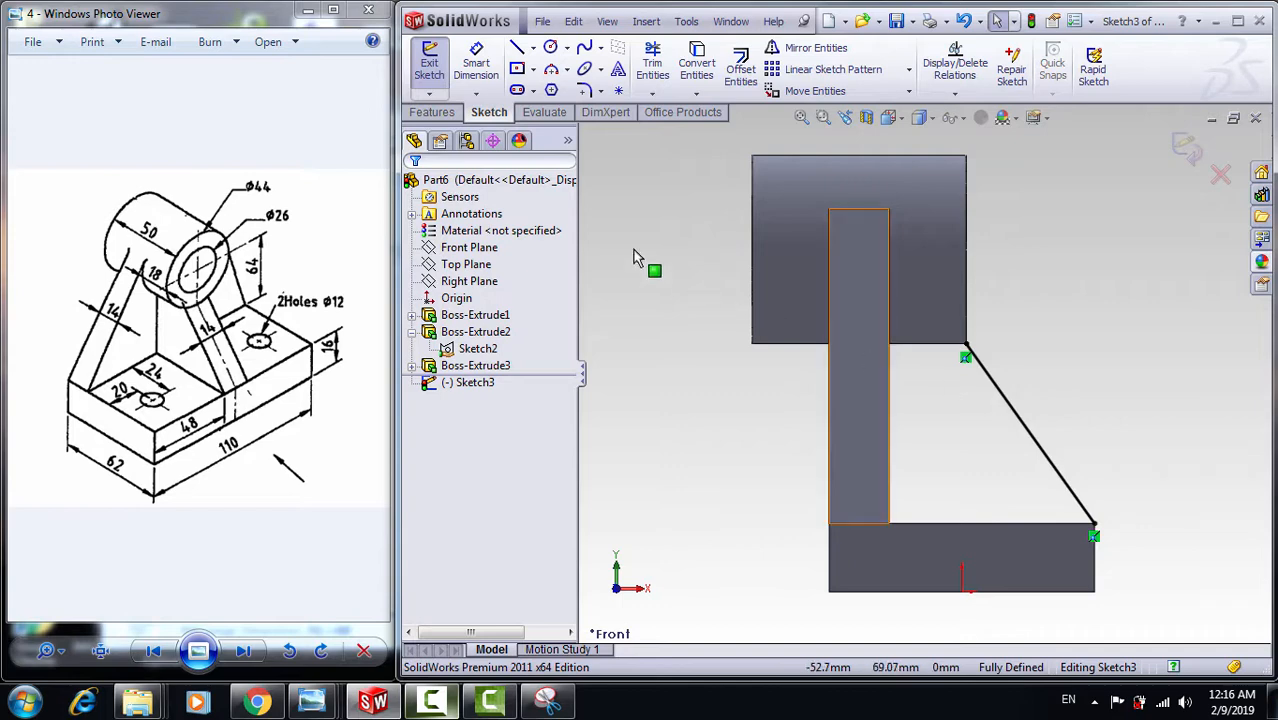
# - Create a 14 mm thick rib from the slanted line, centered on both sides and filling toward the upright
pyautogui.click(434, 114)
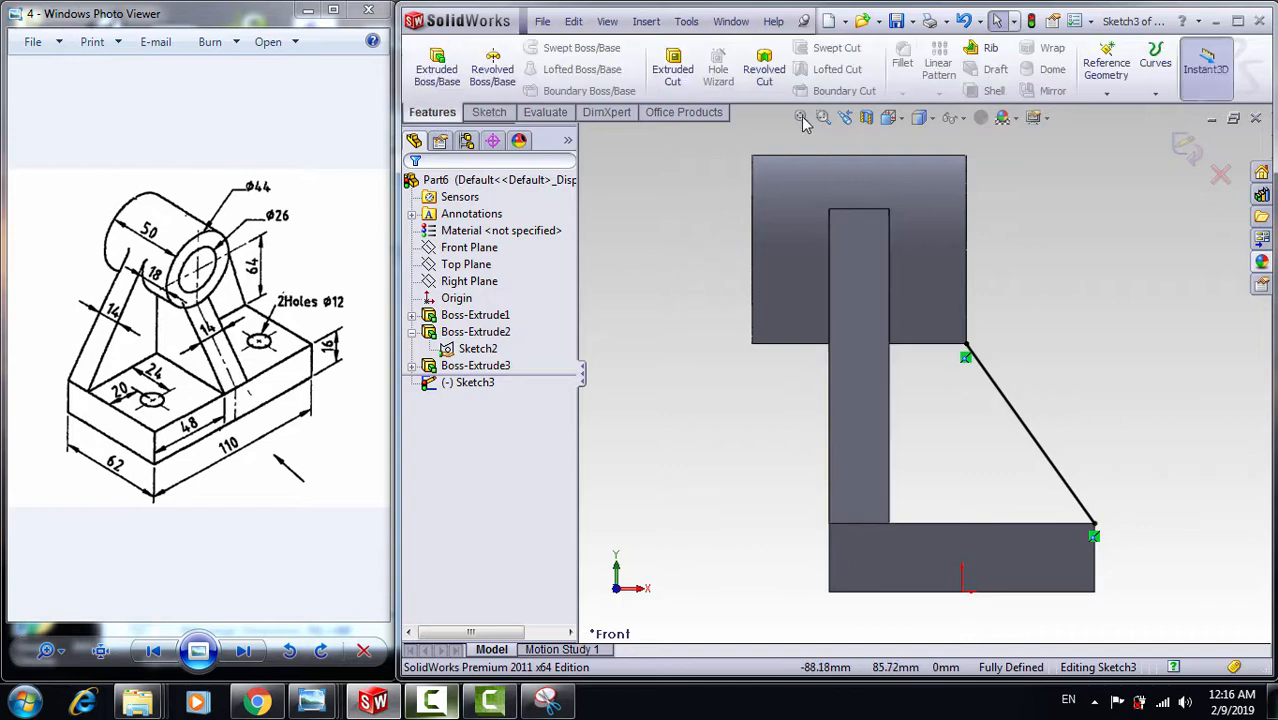
pyautogui.click(985, 55)
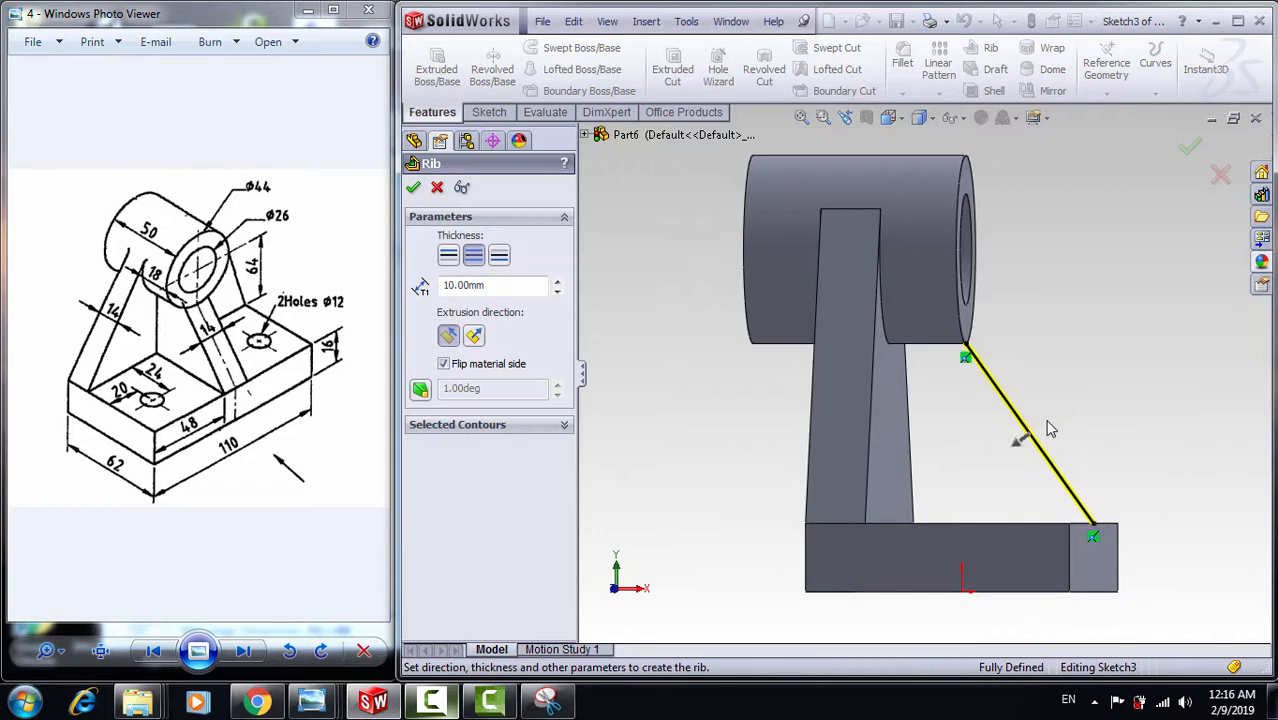
pyautogui.moveTo(1098, 412); pyautogui.dragTo(886, 424, button='middle')
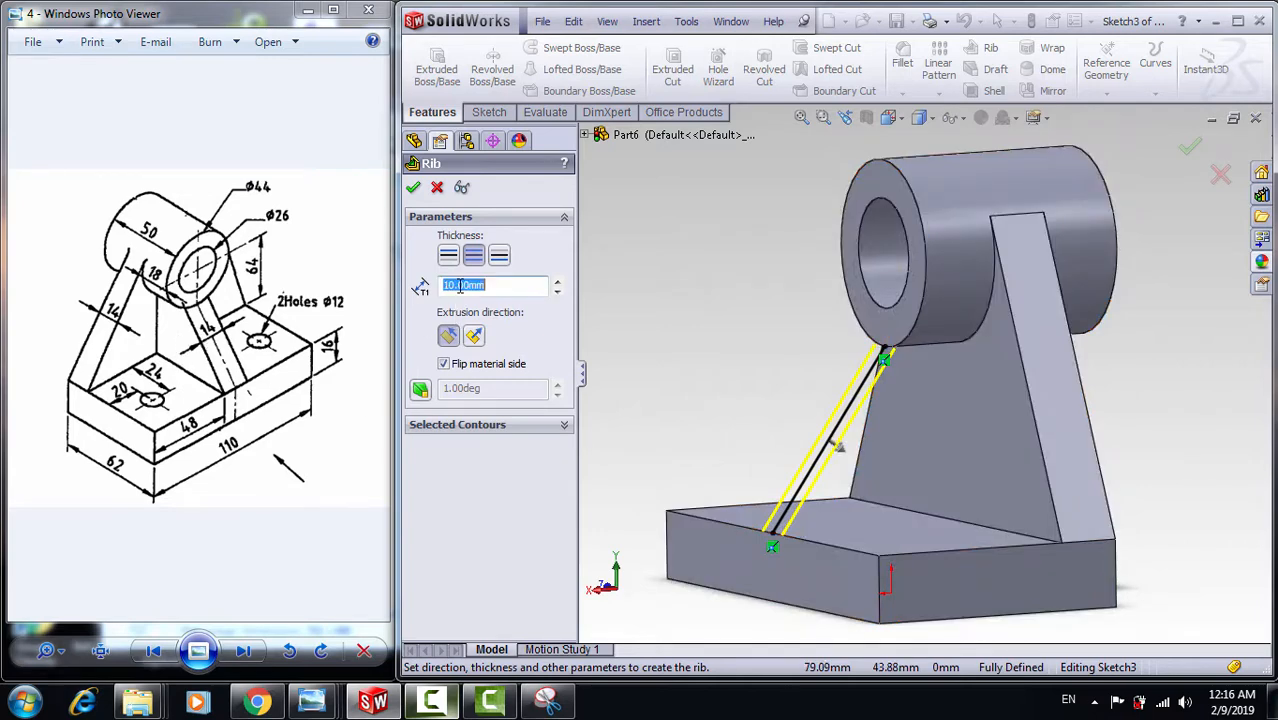
pyautogui.press('Return')
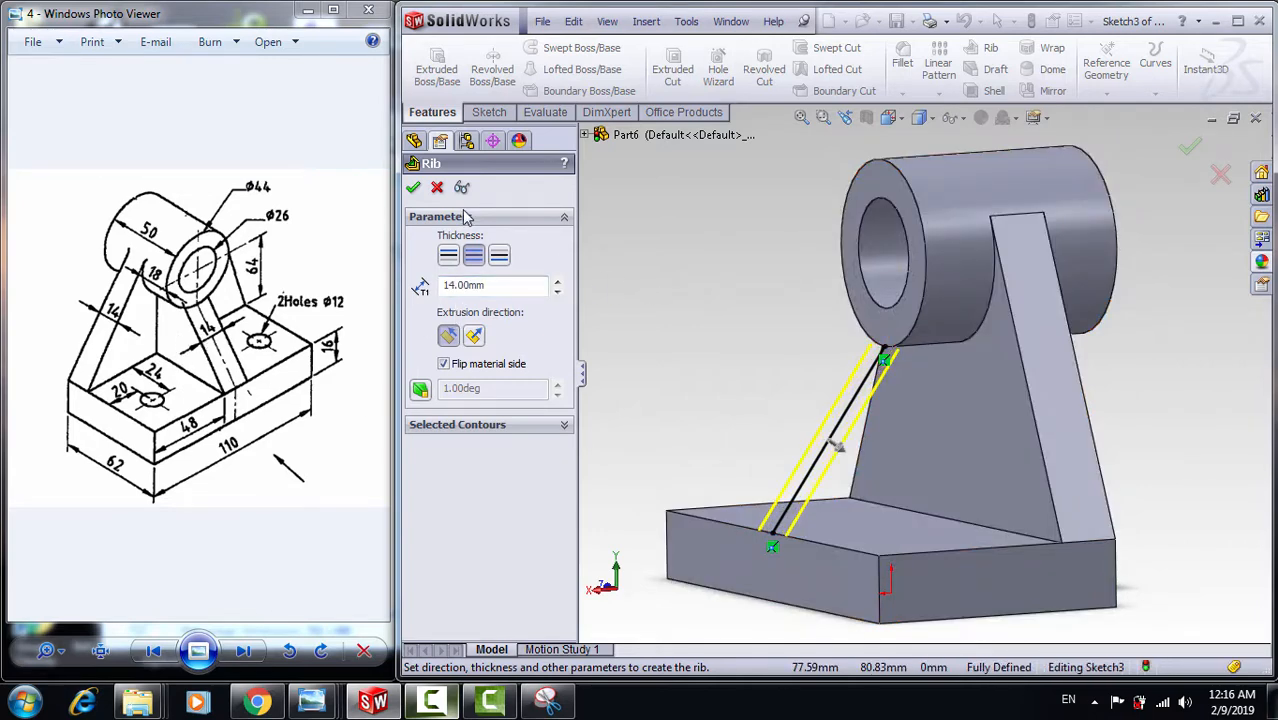
pyautogui.click(414, 192)
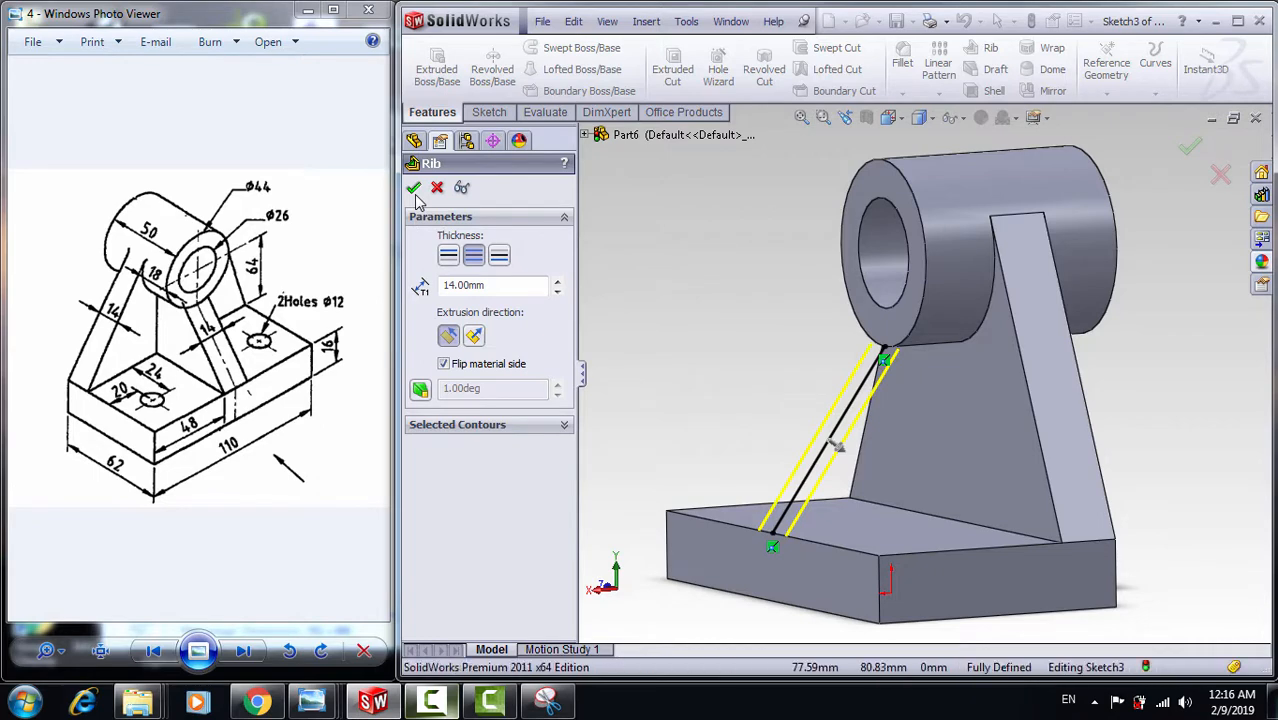
pyautogui.scroll(4, 698, 428)
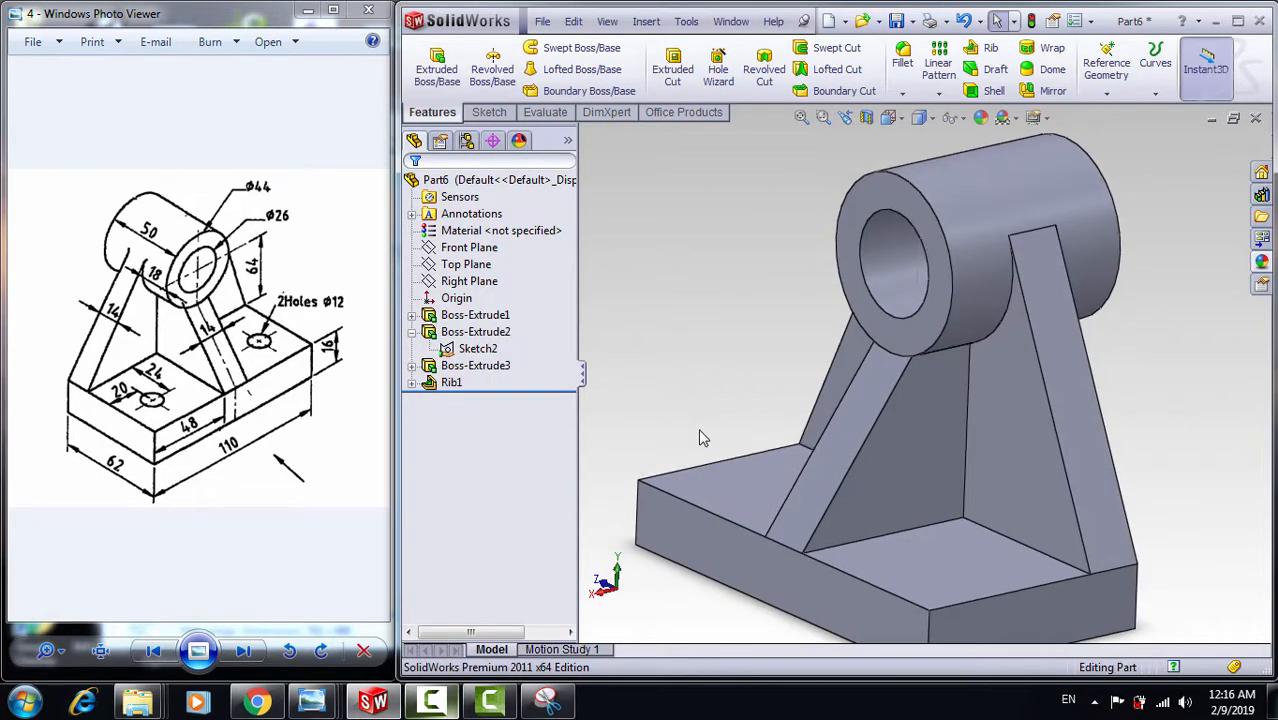
pyautogui.moveTo(735, 472); pyautogui.dragTo(765, 476, button='middle')
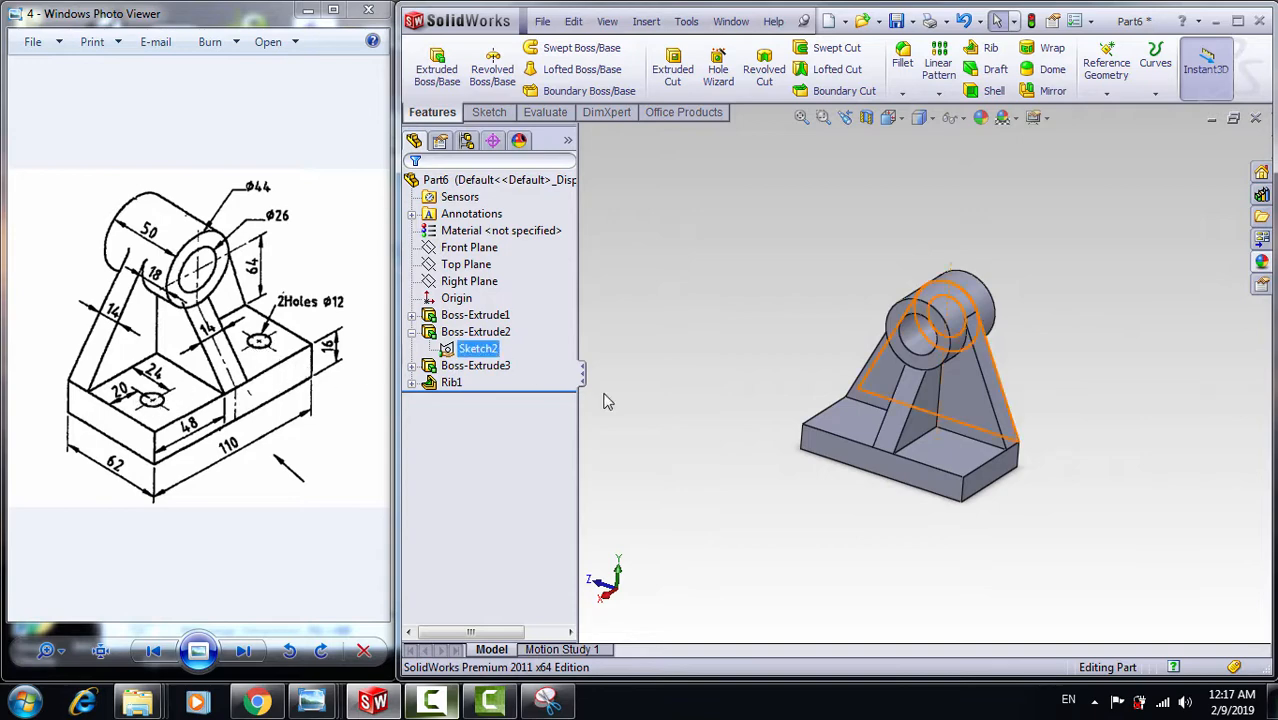
# - Open a new sketch on the base plate's upper face and orient the view normal to it
pyautogui.moveTo(693, 508)
pyautogui.mouseDown(button='middle')
pyautogui.moveTo(702, 434)
pyautogui.moveTo(741, 432)
pyautogui.moveTo(762, 508)
pyautogui.mouseUp(button='middle')
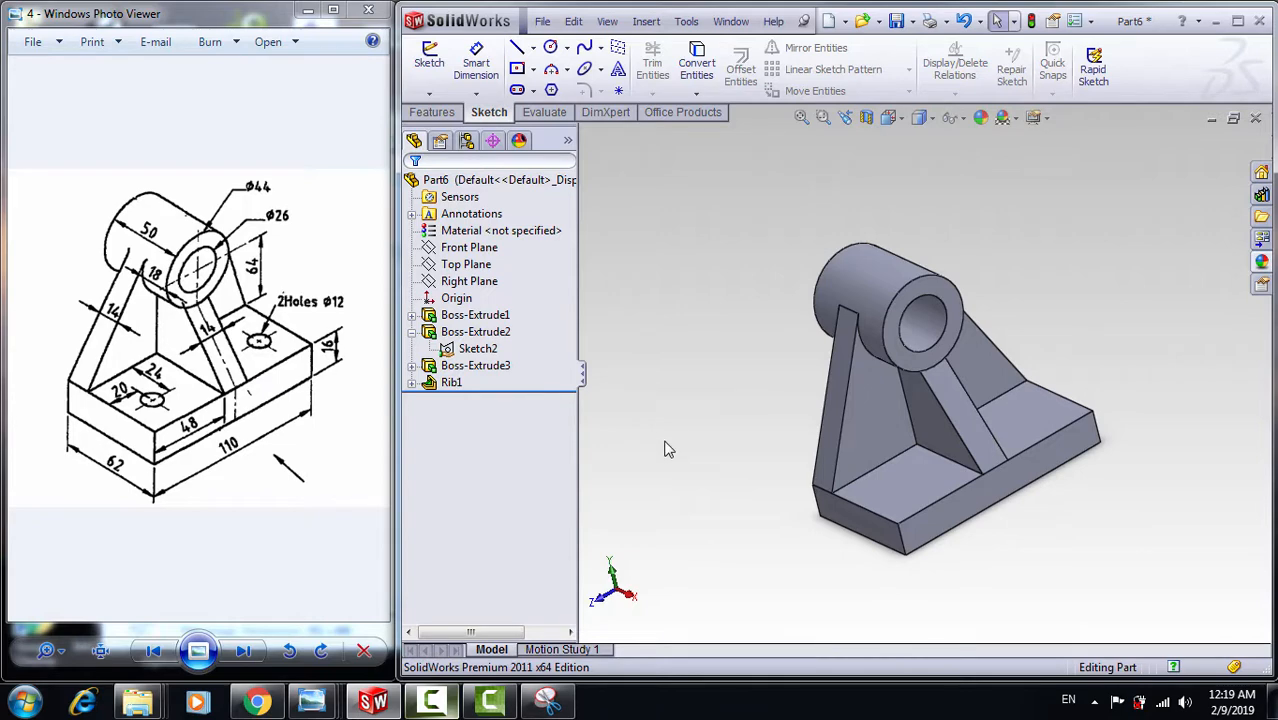
pyautogui.click(885, 481)
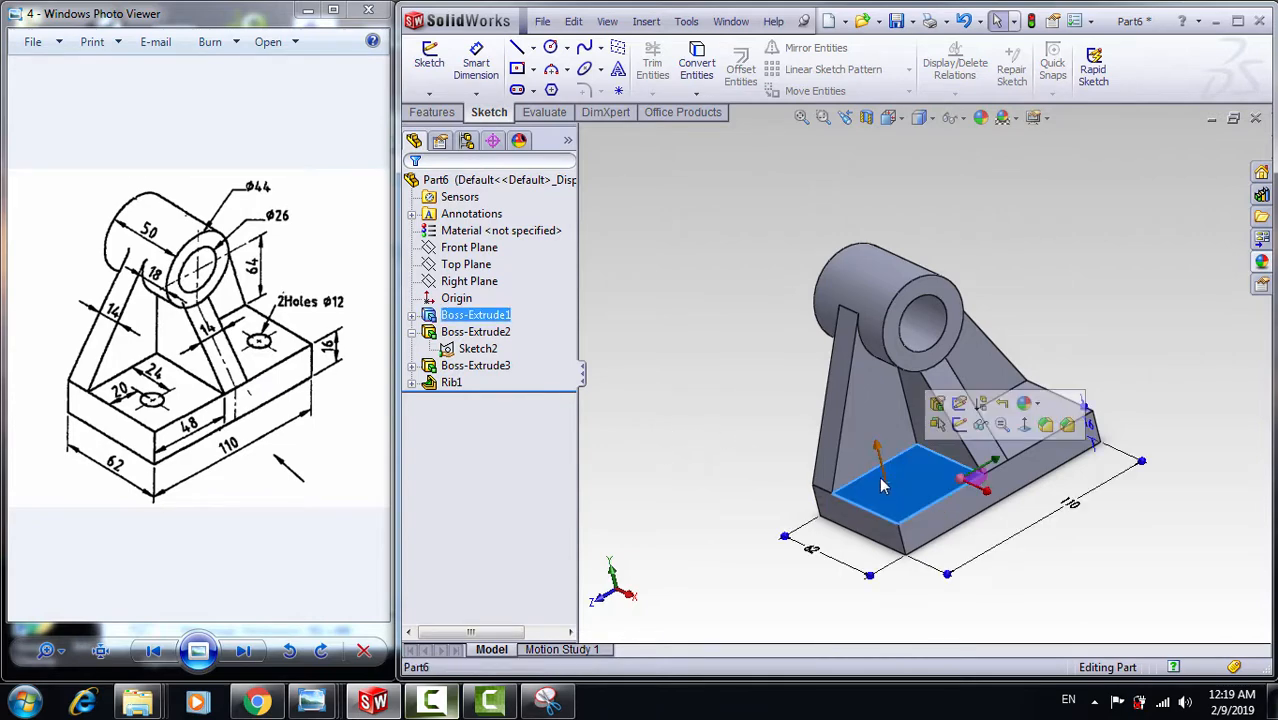
pyautogui.click(446, 113)
pyautogui.click(489, 112)
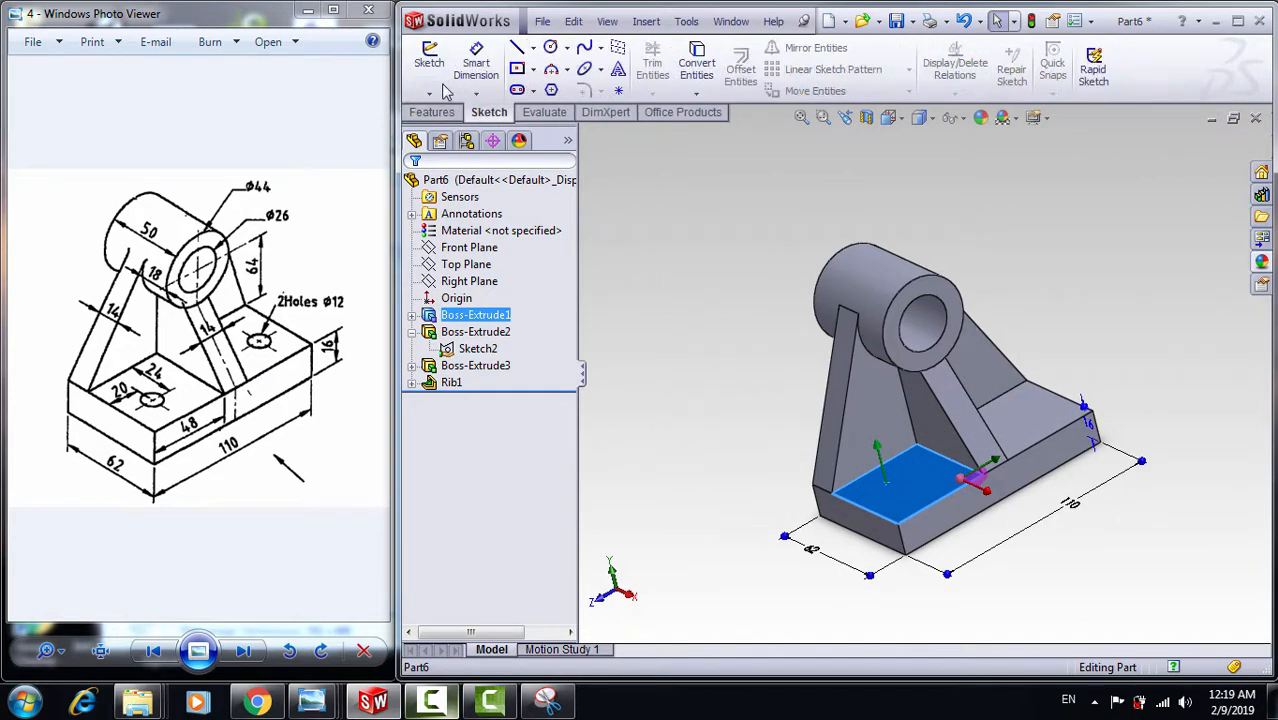
pyautogui.click(429, 60)
pyautogui.click(886, 119)
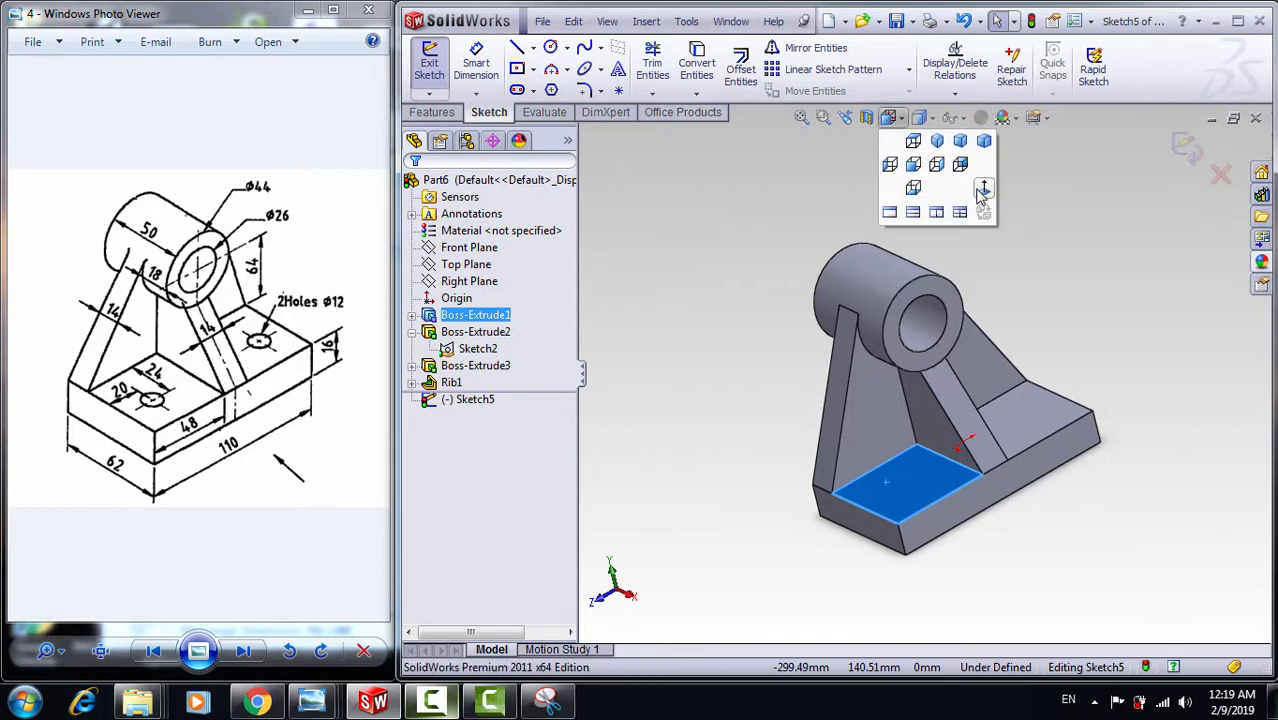
pyautogui.click(982, 192)
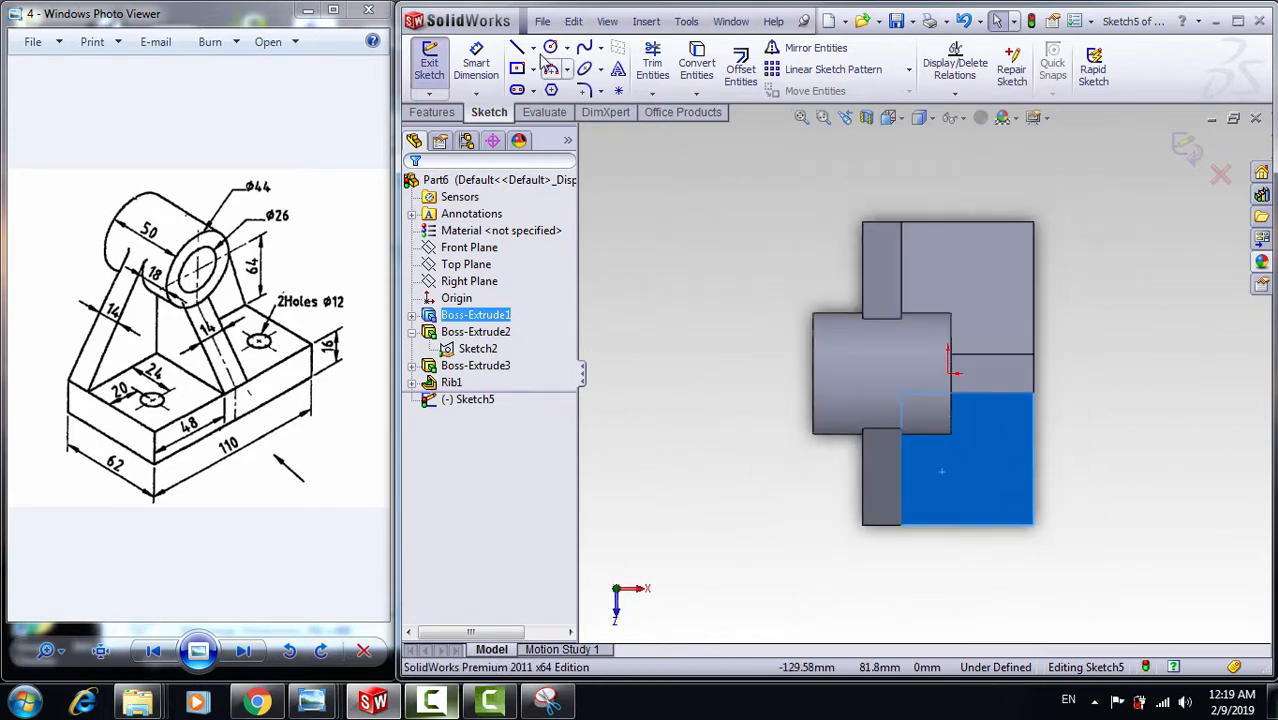
# - Sketch two vertically aligned circles, about 18 mm and 17 mm in diameter, on the base plate, one on each side of the rib
pyautogui.click(550, 48)
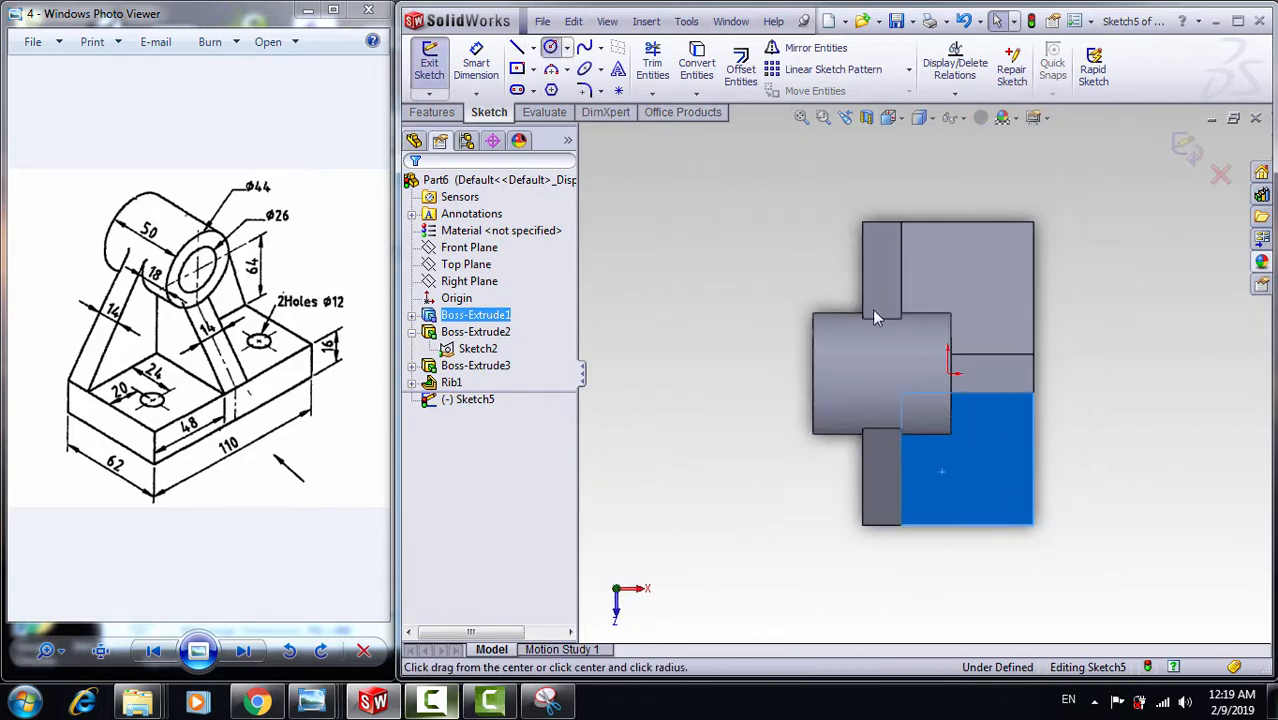
pyautogui.click(982, 466)
pyautogui.click(996, 463)
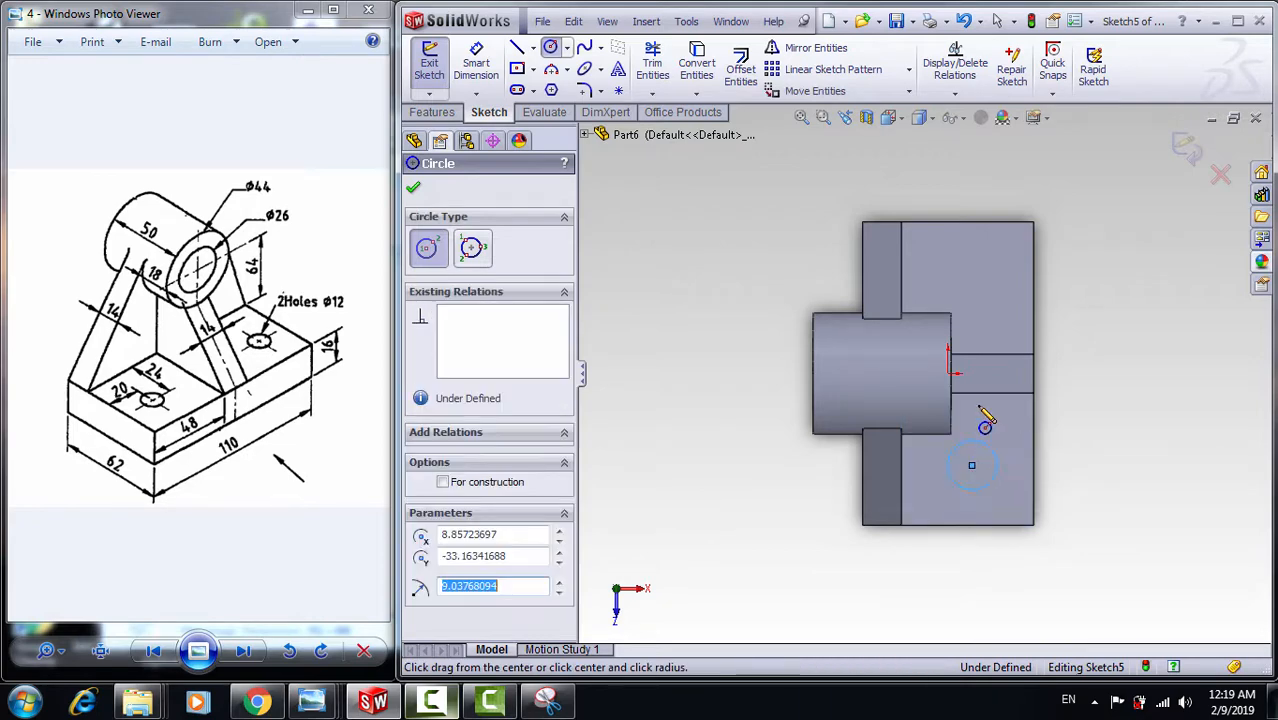
pyautogui.click(972, 271)
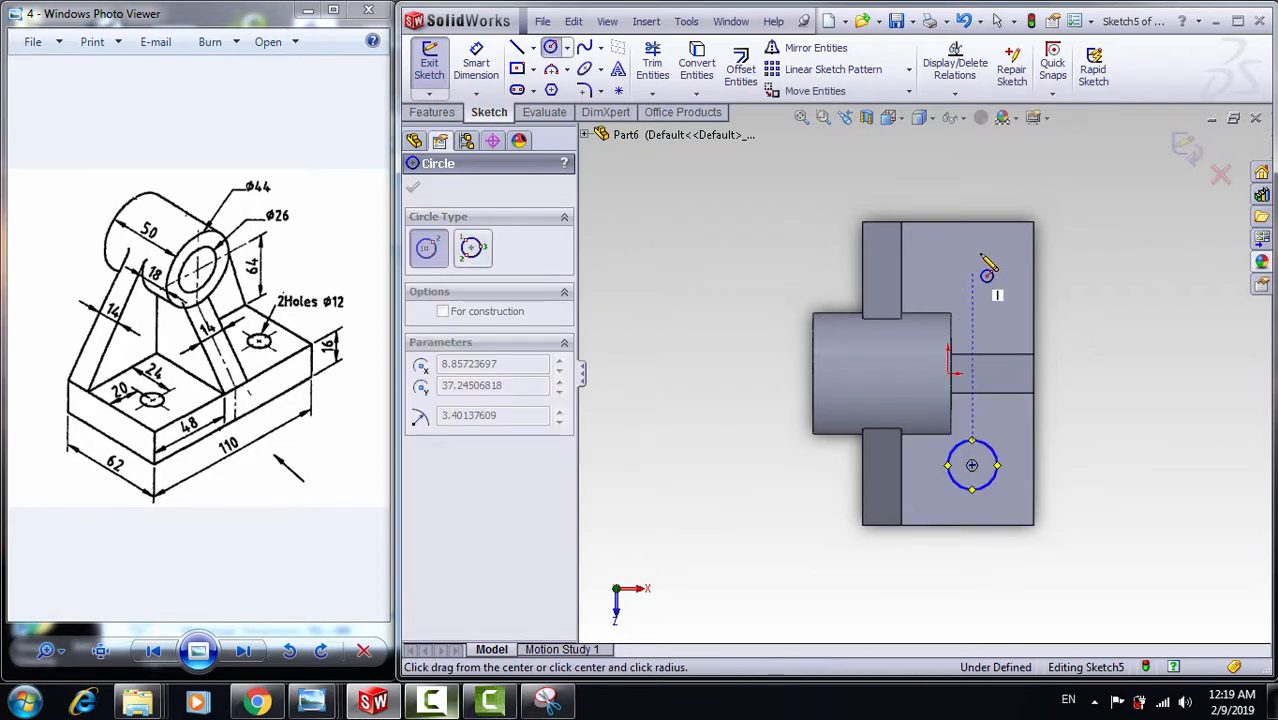
pyautogui.click(990, 254)
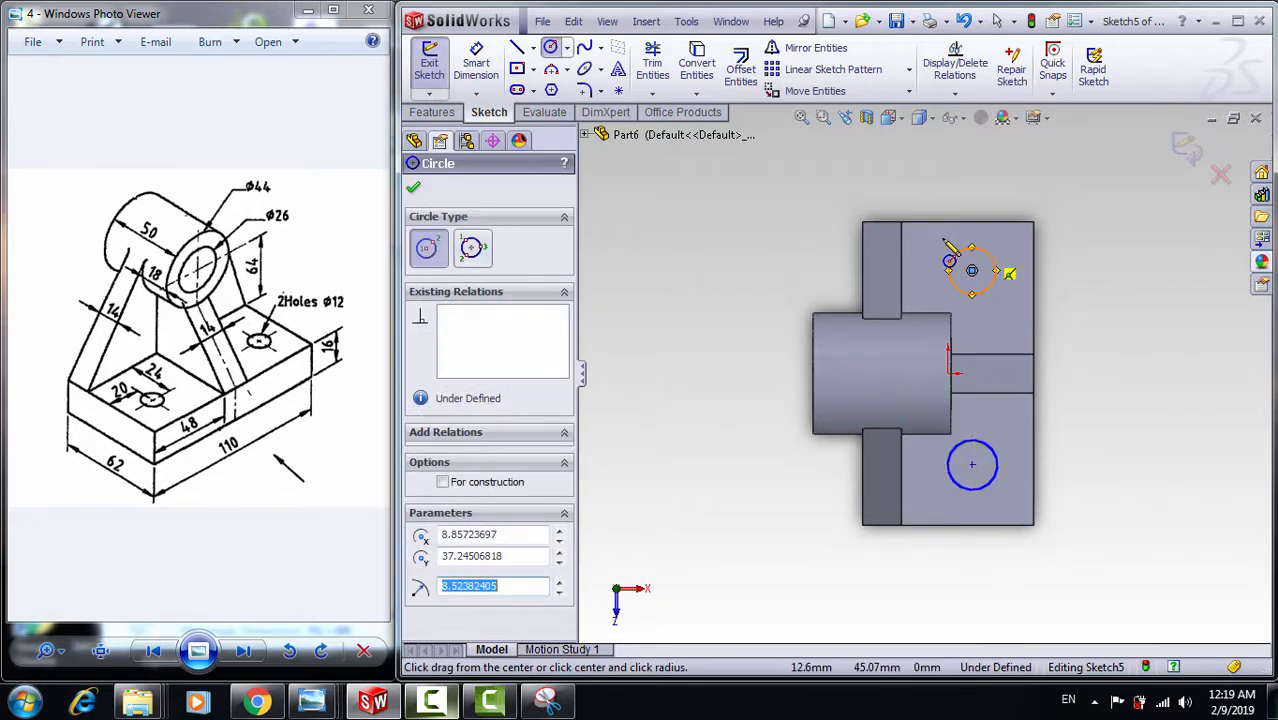
# - Dimension the upper circle's center 24 mm from the upright's front face edge
pyautogui.click(476, 62)
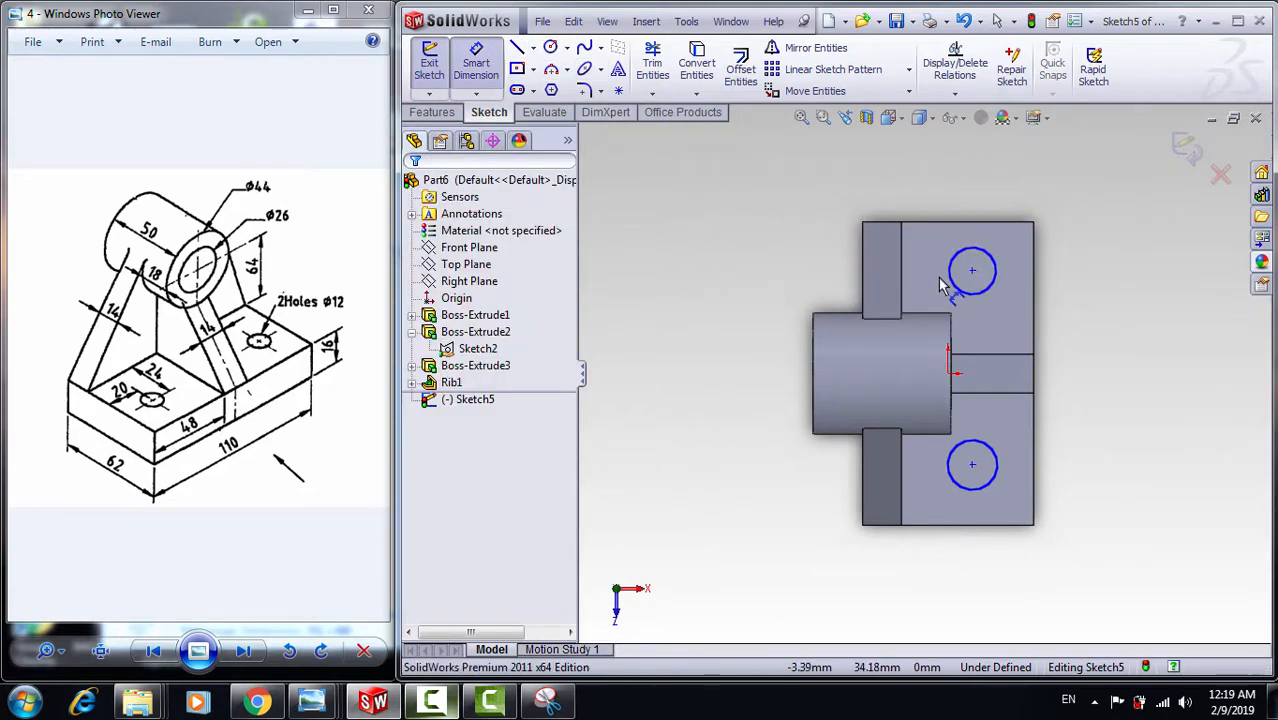
pyautogui.click(971, 270)
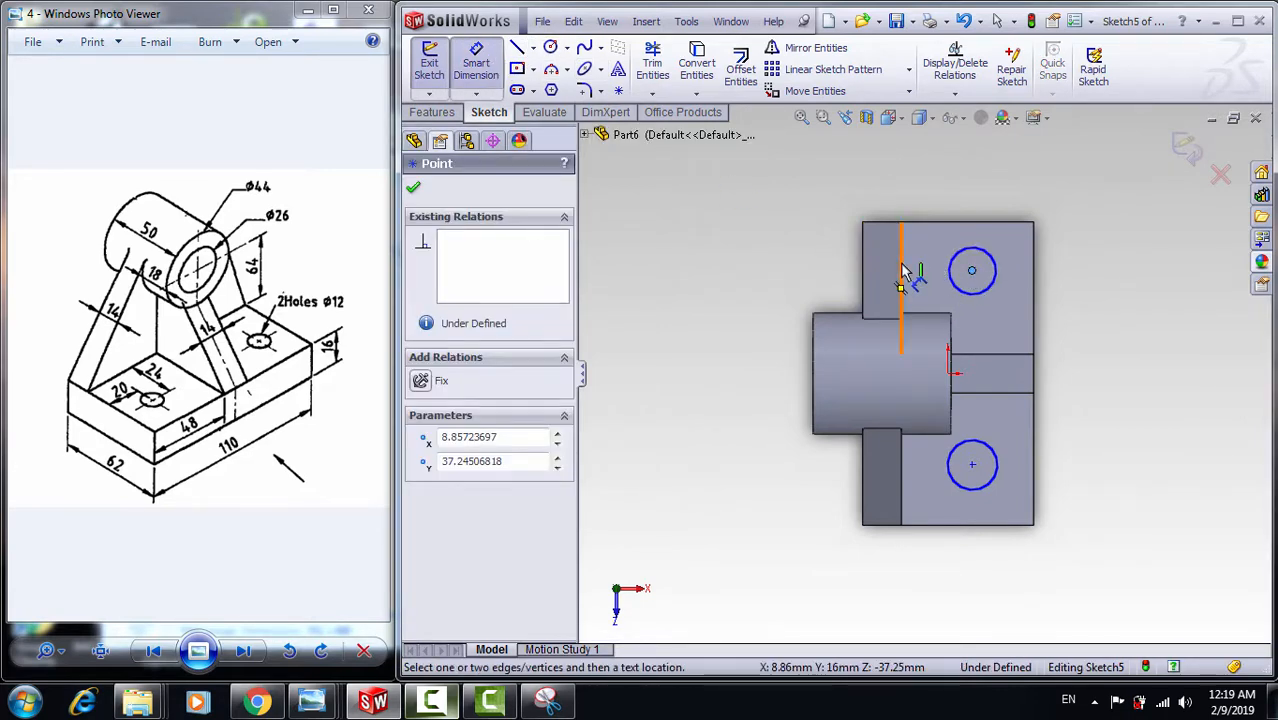
pyautogui.click(903, 272)
pyautogui.click(925, 195)
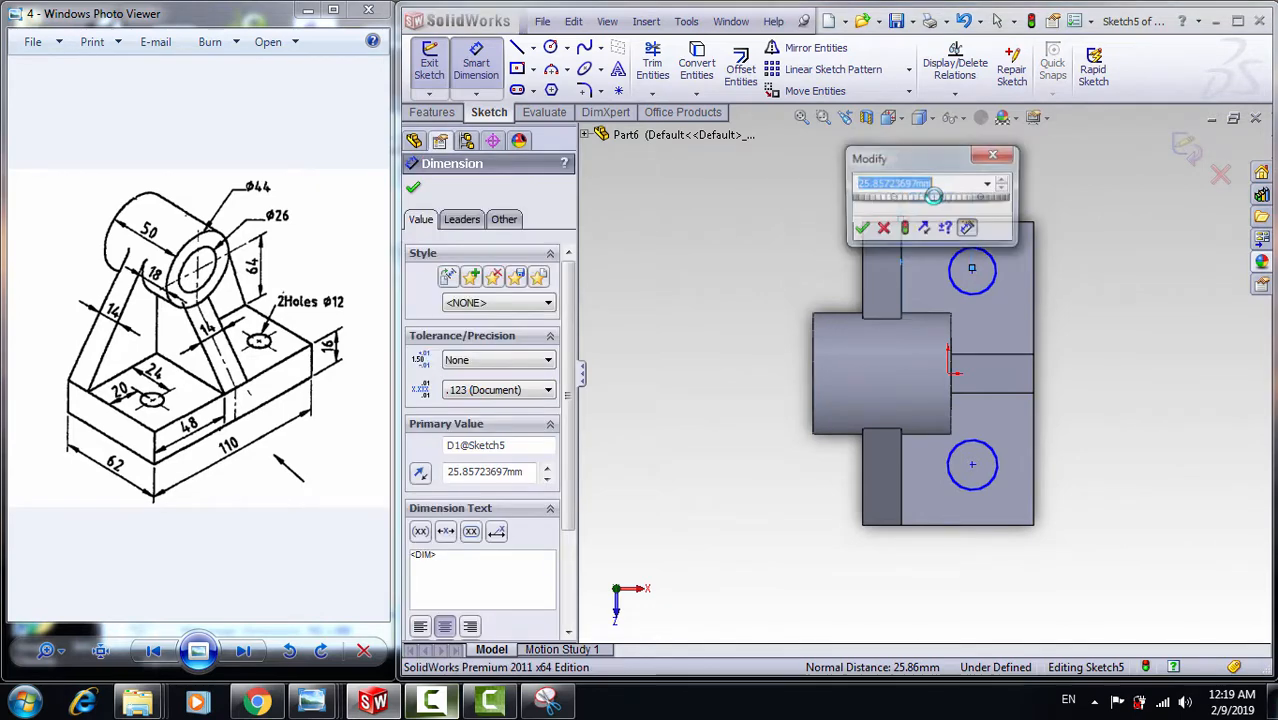
pyautogui.write('24')
pyautogui.press('Return')
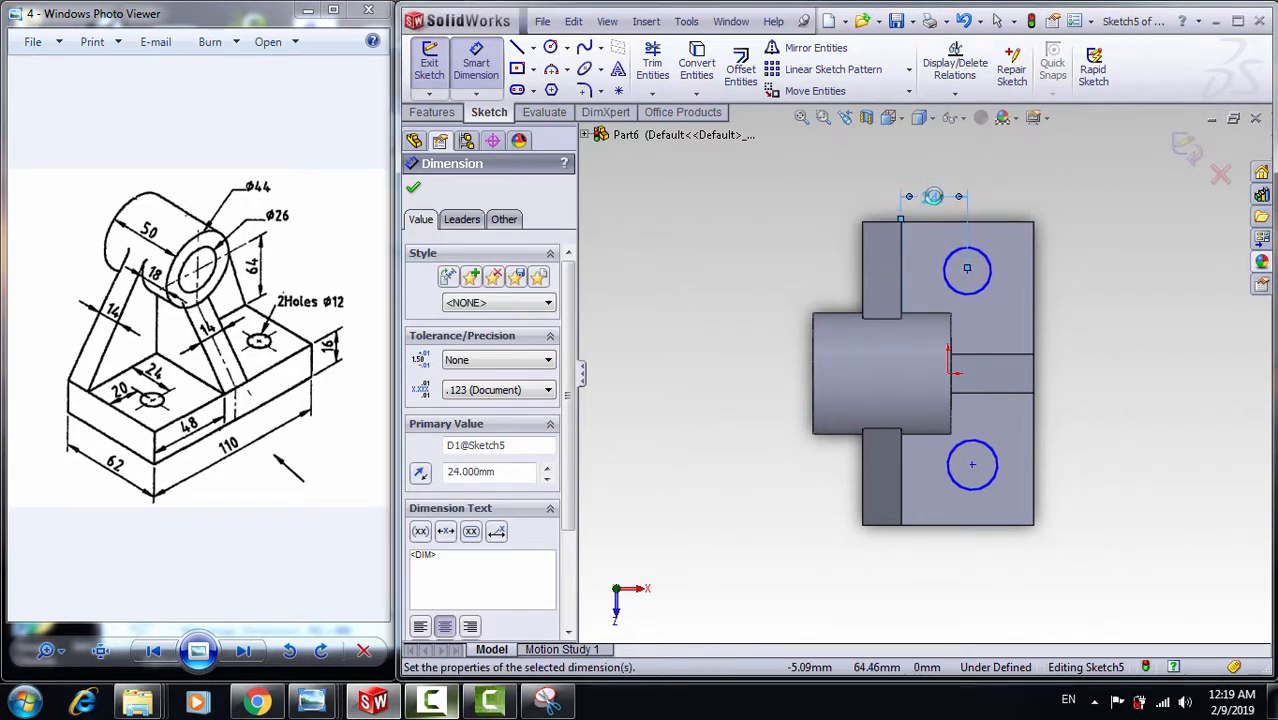
# - Dimension the lower circle's center 24 mm from the upright's front face edge
pyautogui.click(971, 466)
pyautogui.click(901, 474)
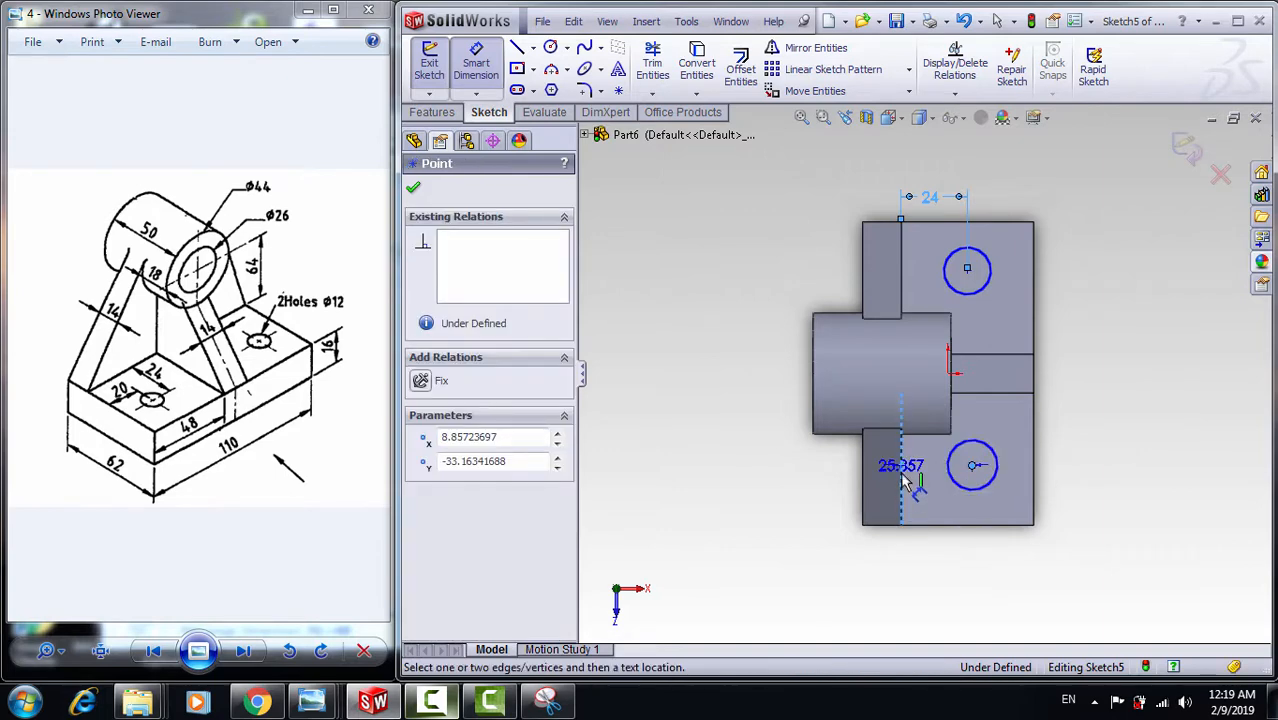
pyautogui.click(918, 557)
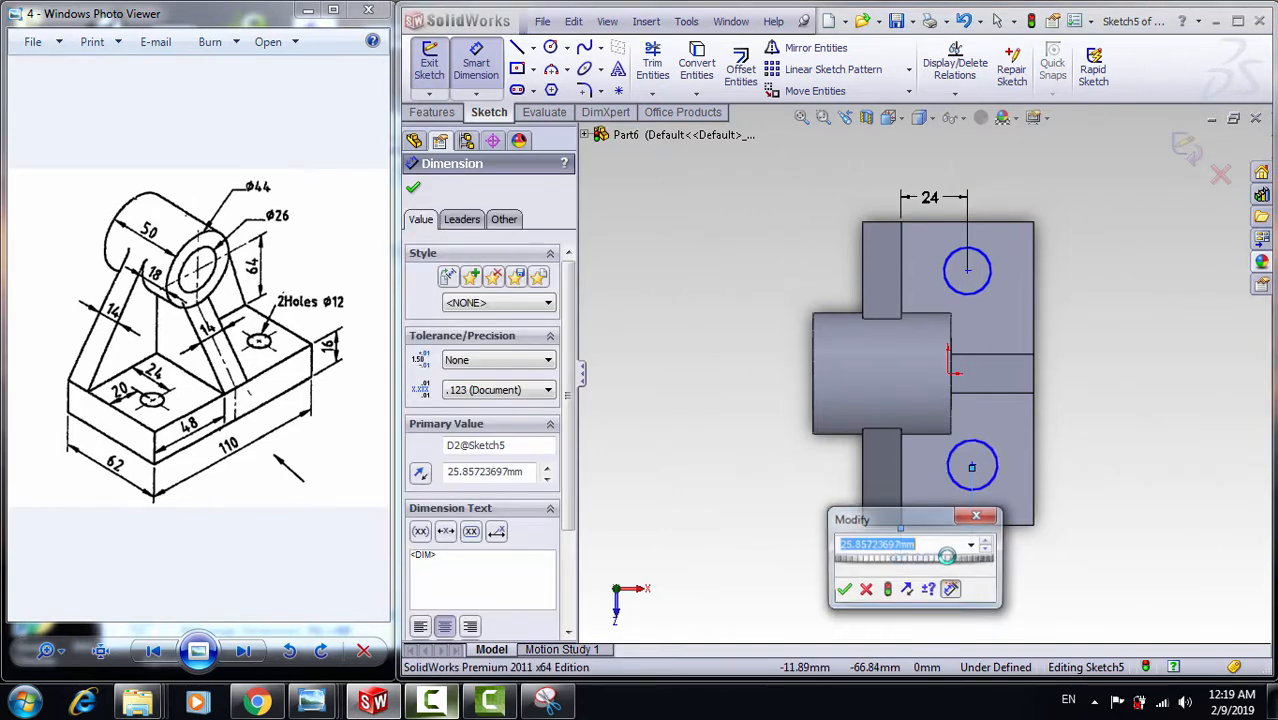
pyautogui.write('24')
pyautogui.press('Return')
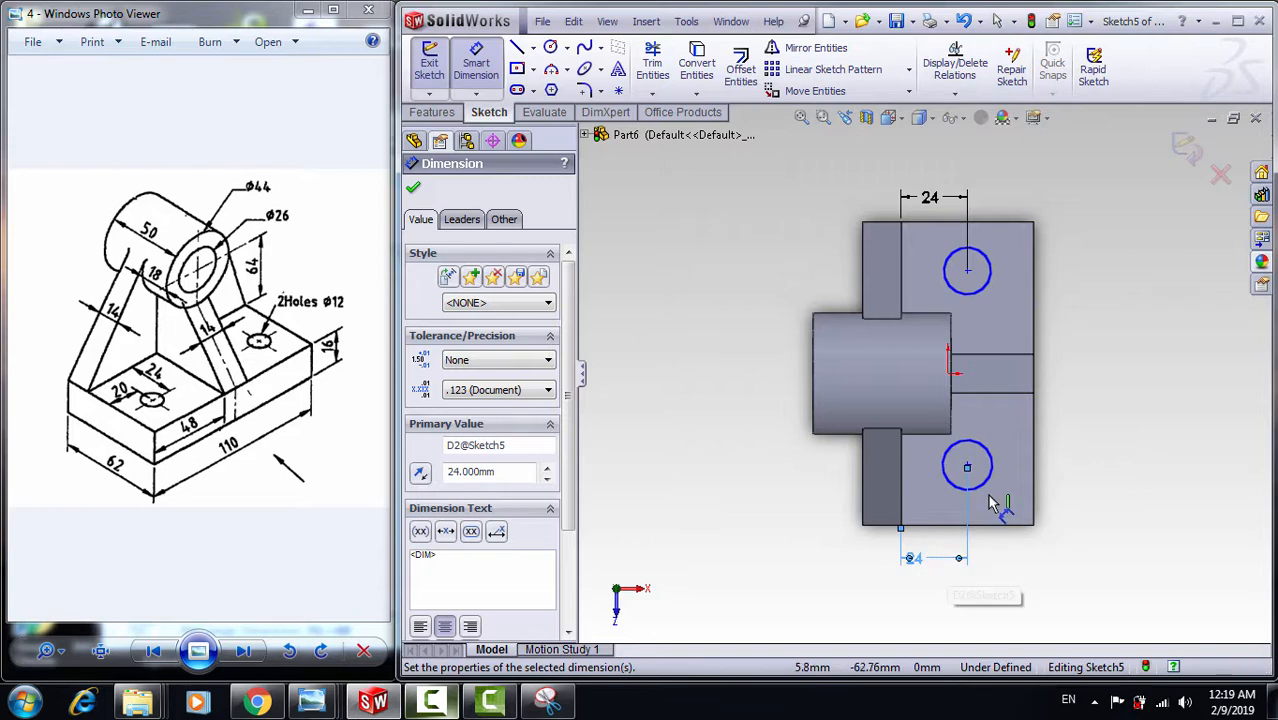
# - Dimension the upper circle's diameter as 12 mm
pyautogui.click(982, 291)
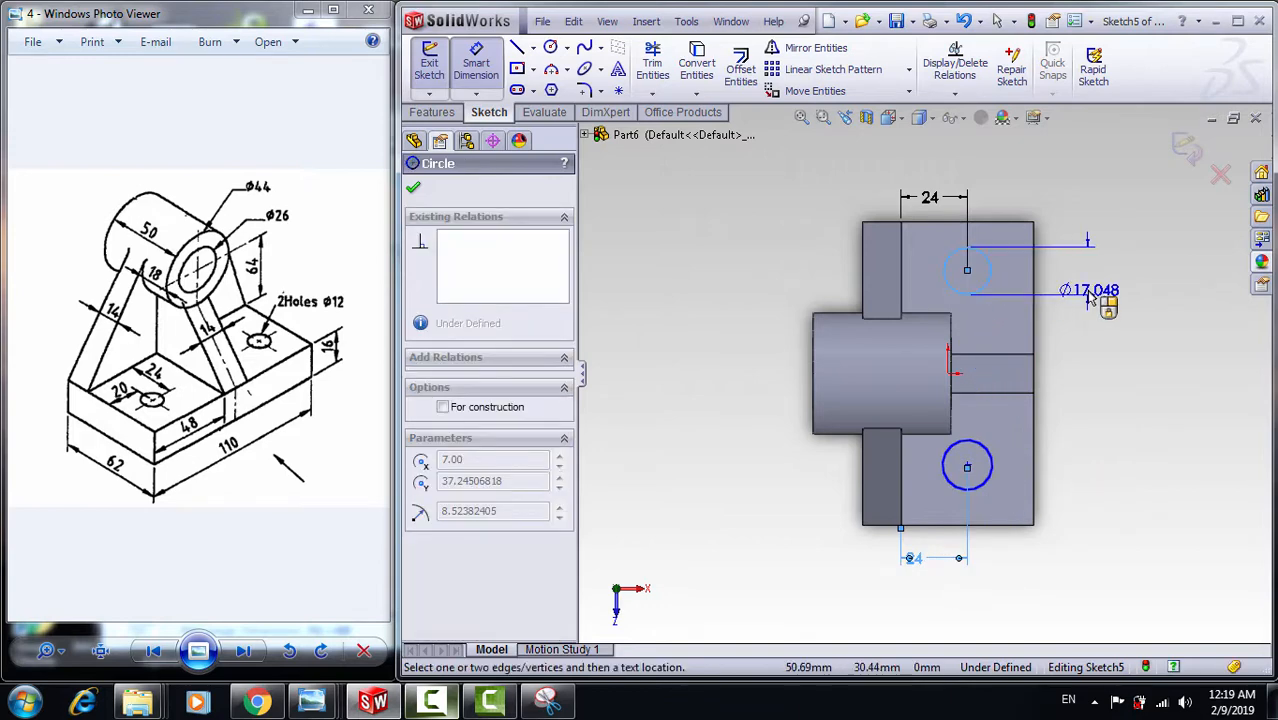
pyautogui.click(1090, 300)
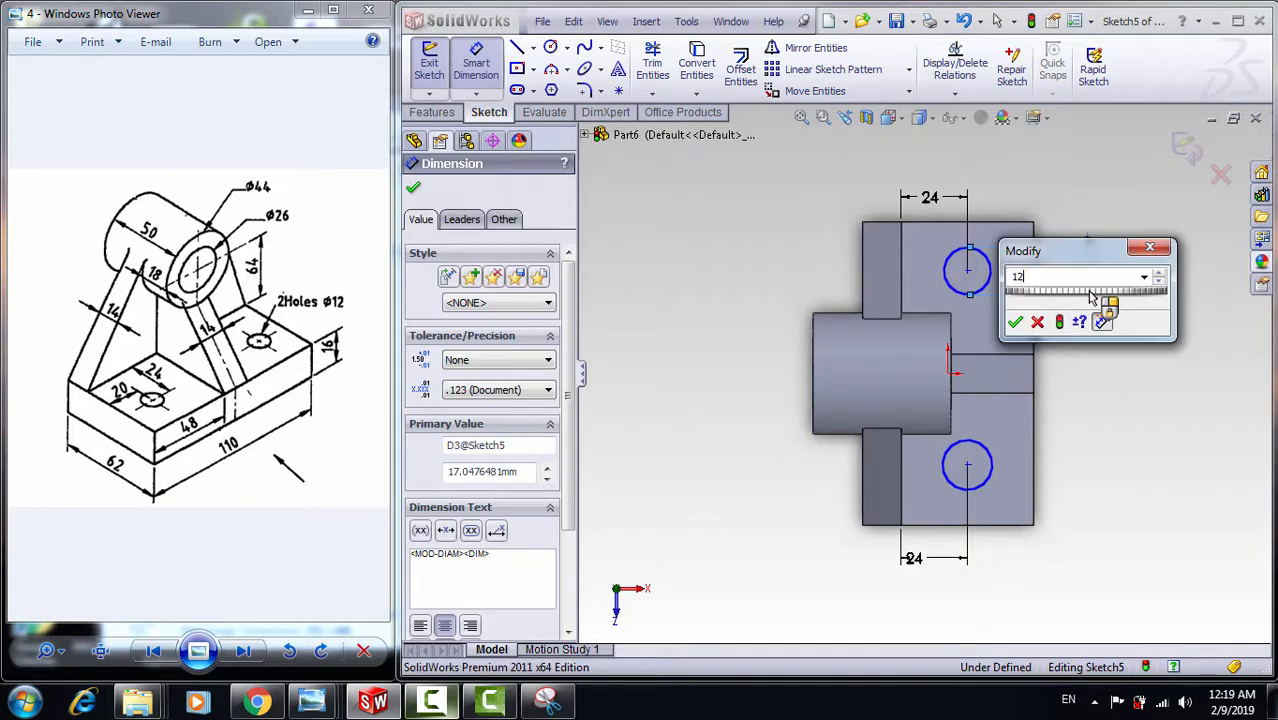
pyautogui.press('Return')
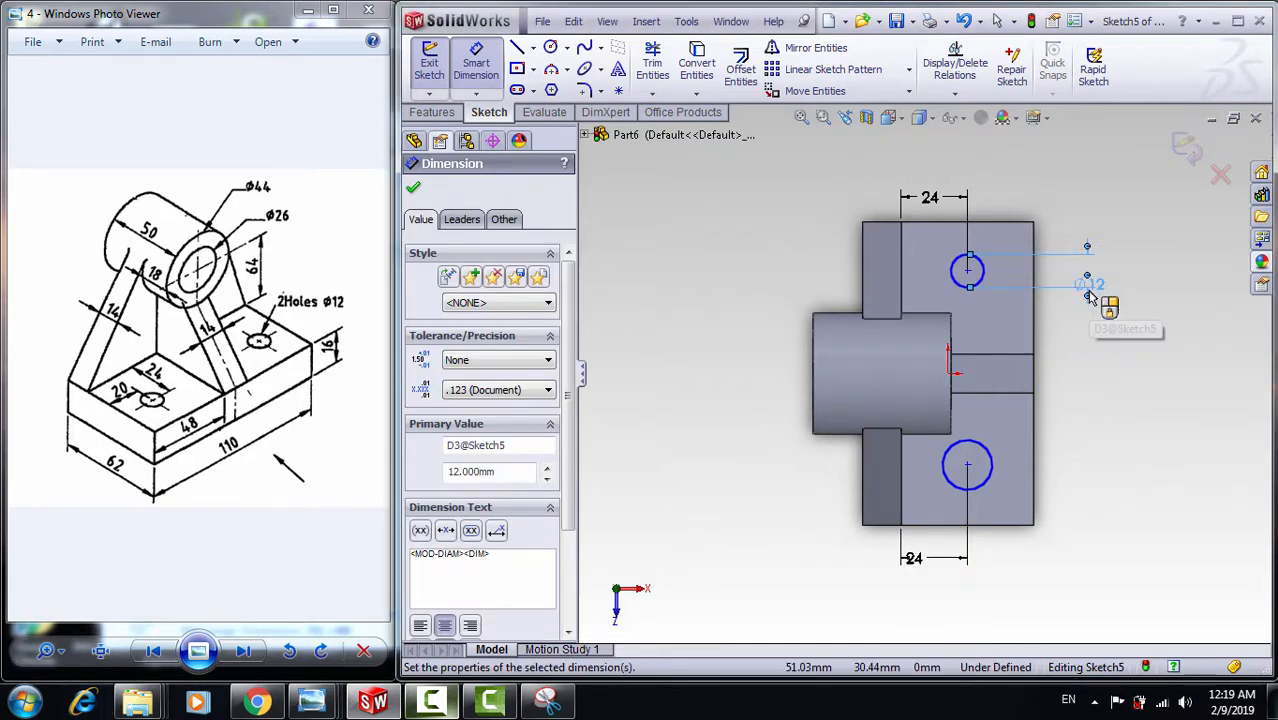
pyautogui.press('Escape')
pyautogui.press('Escape')
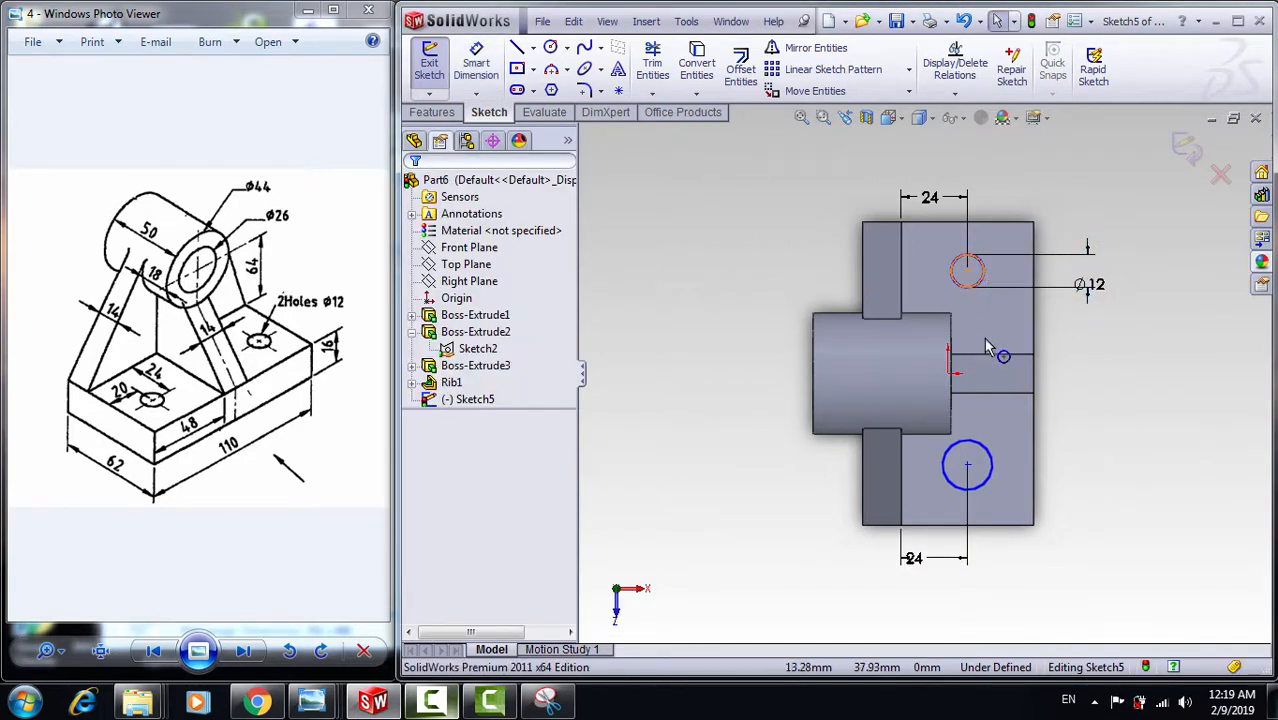
# - Add an Equal relation between the two hole circles
pyautogui.click(979, 282)
pyautogui.keyDown('ctrl'); pyautogui.click(988, 480); pyautogui.keyUp('ctrl')
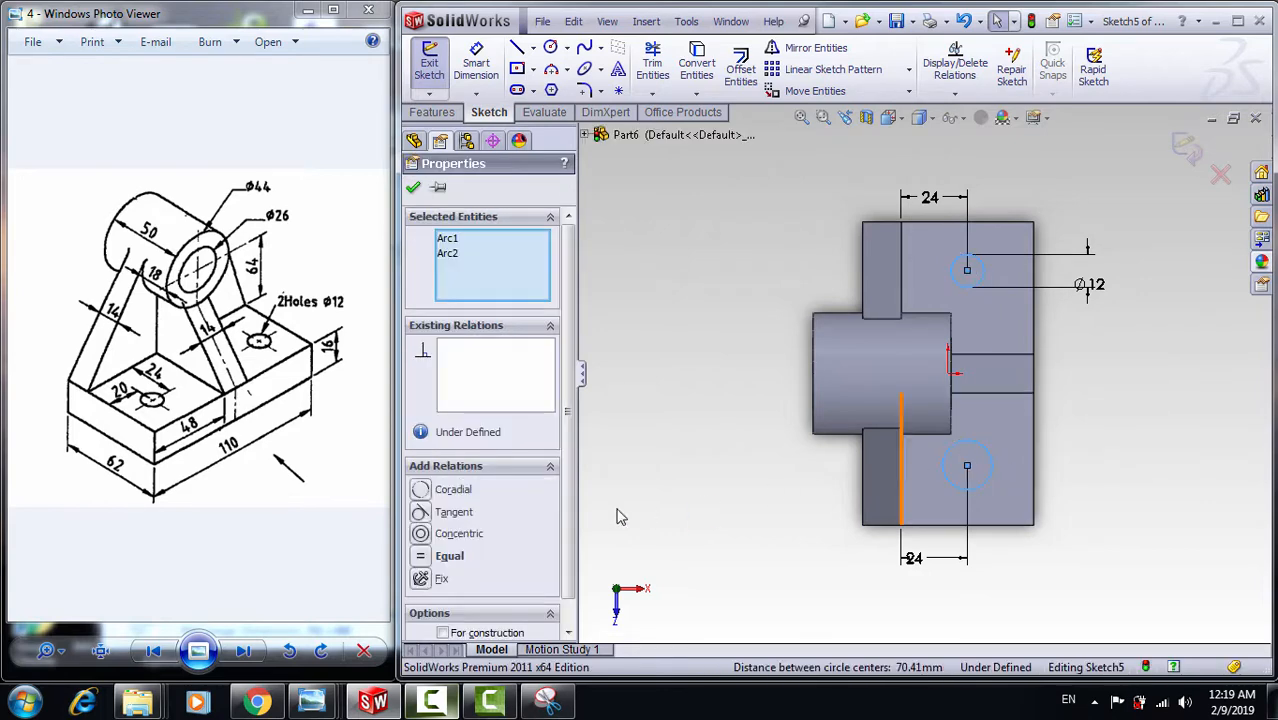
pyautogui.click(420, 557)
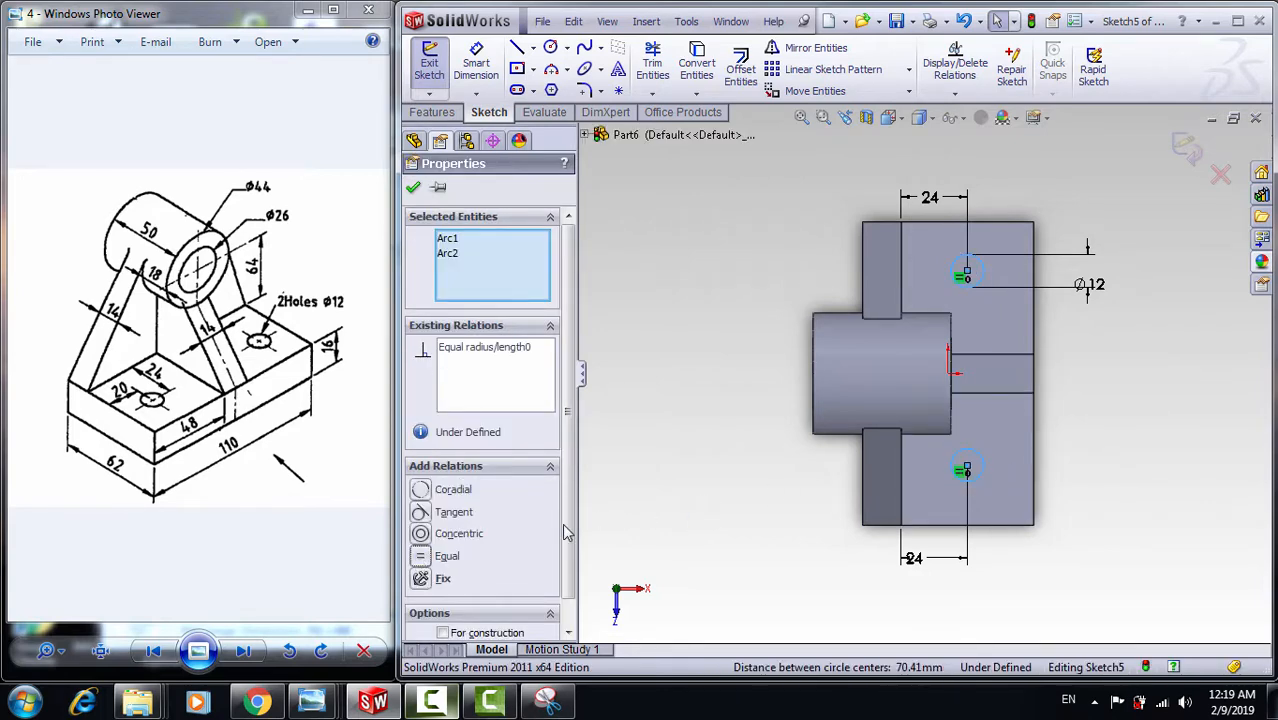
pyautogui.click(671, 477)
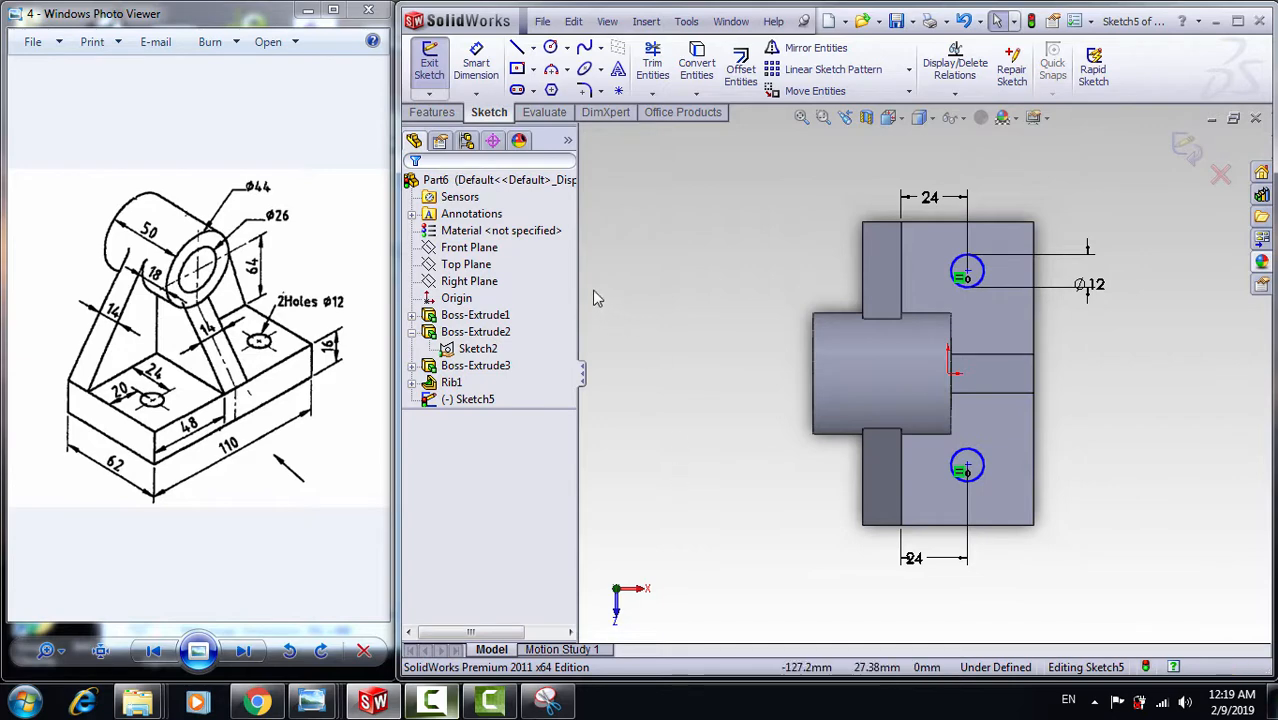
# - Dimension the lower circle's center 20 mm from the base plate's nearest end edge
pyautogui.click(490, 68)
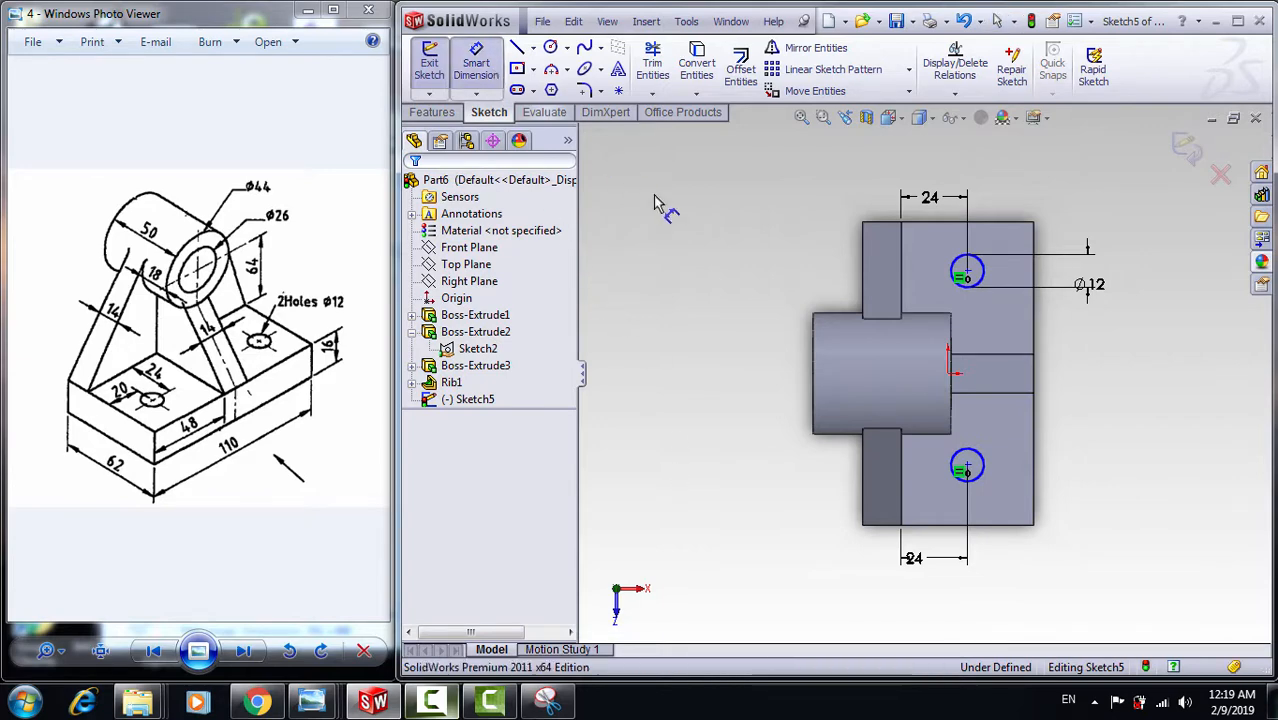
pyautogui.click(967, 468)
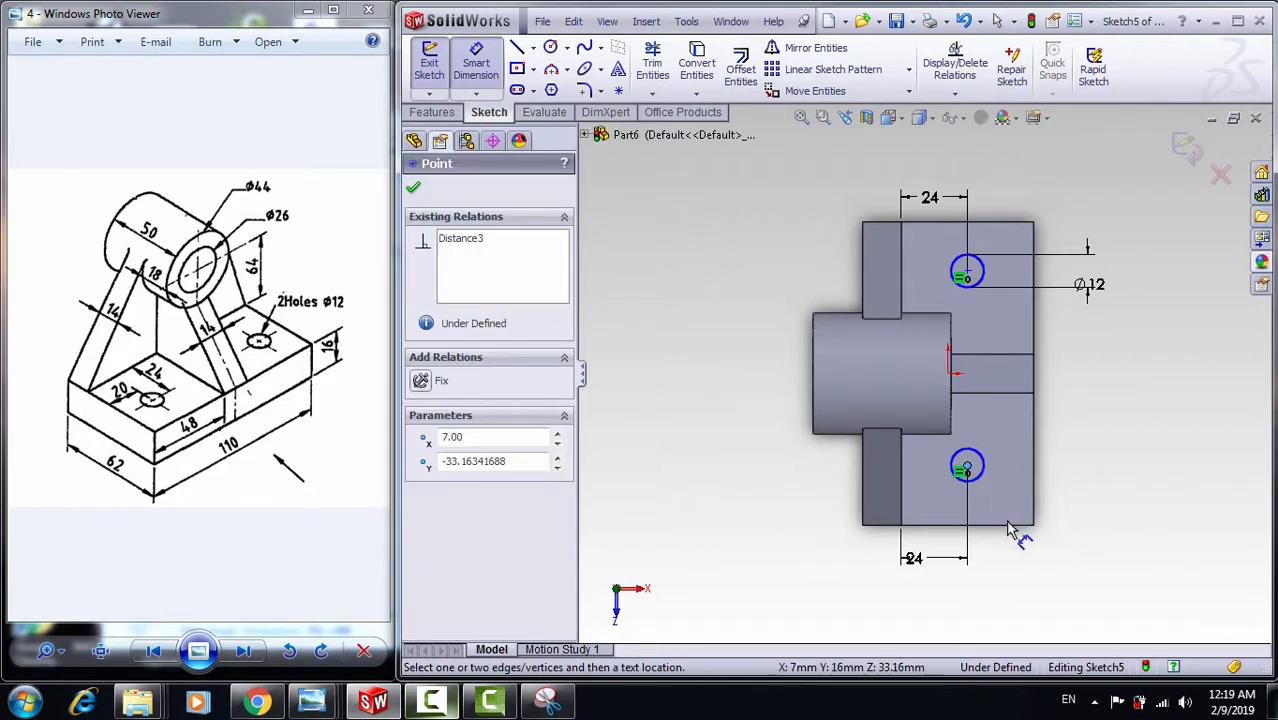
pyautogui.click(1013, 535)
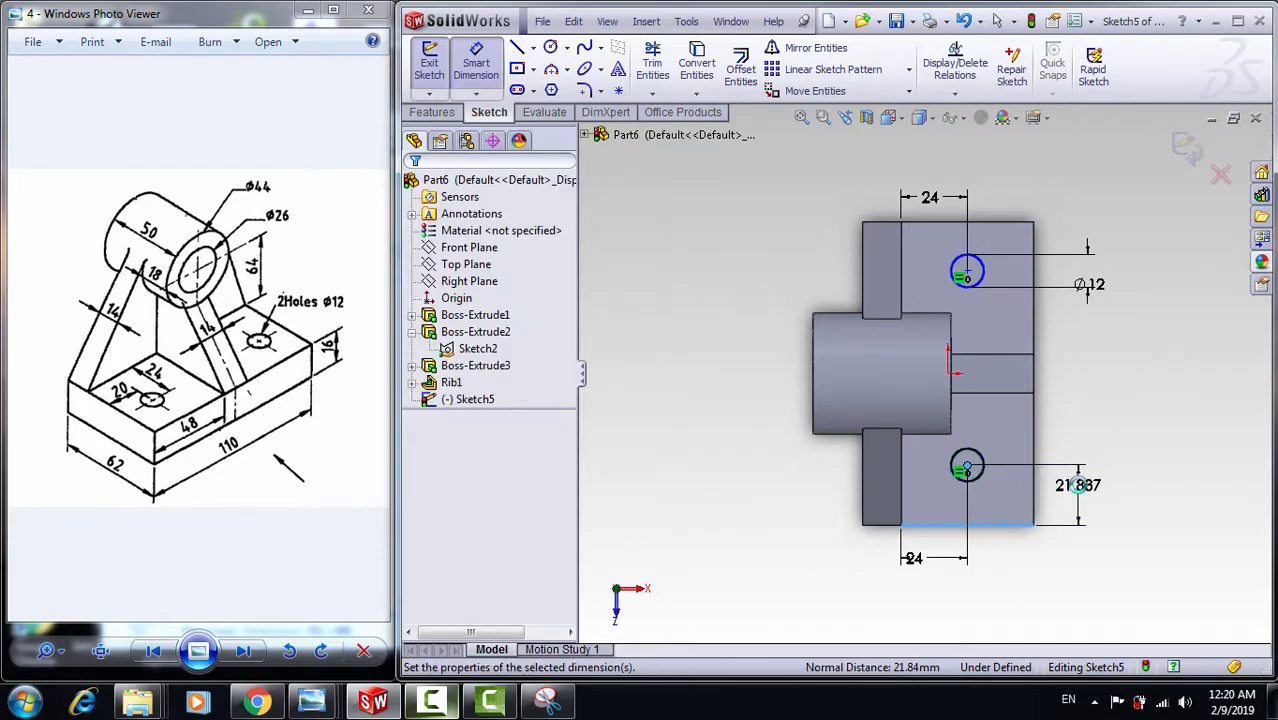
pyautogui.click(1077, 484)
pyautogui.write('20')
pyautogui.click(1008, 518)
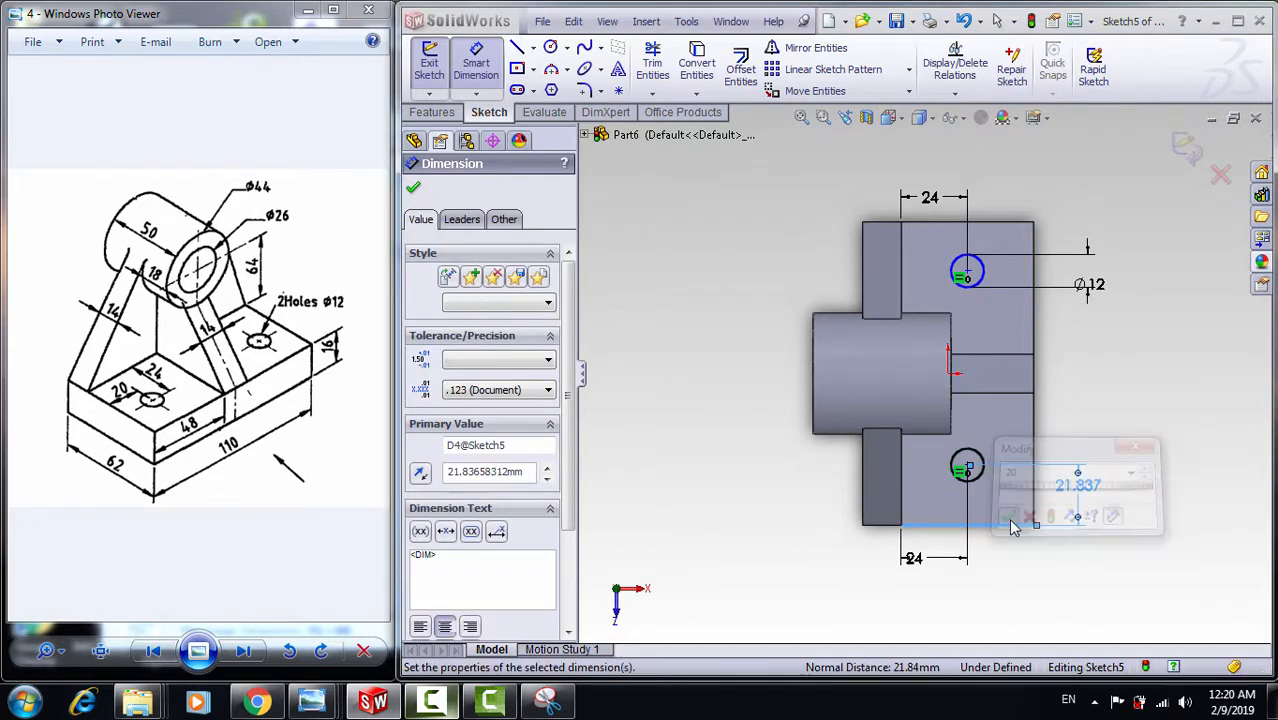
# - Dimension the upper circle's center 20 mm from the base plate's opposite end edge
pyautogui.click(967, 273)
pyautogui.click(1000, 221)
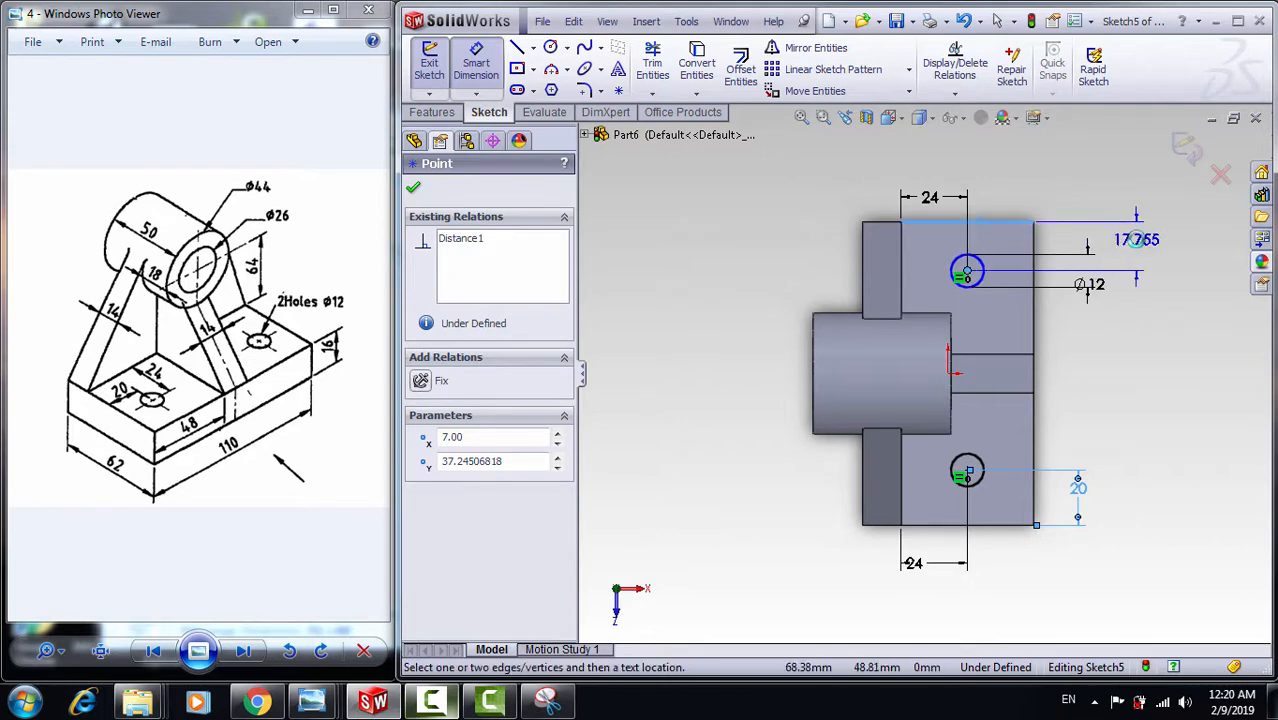
pyautogui.click(1137, 249)
pyautogui.write('20')
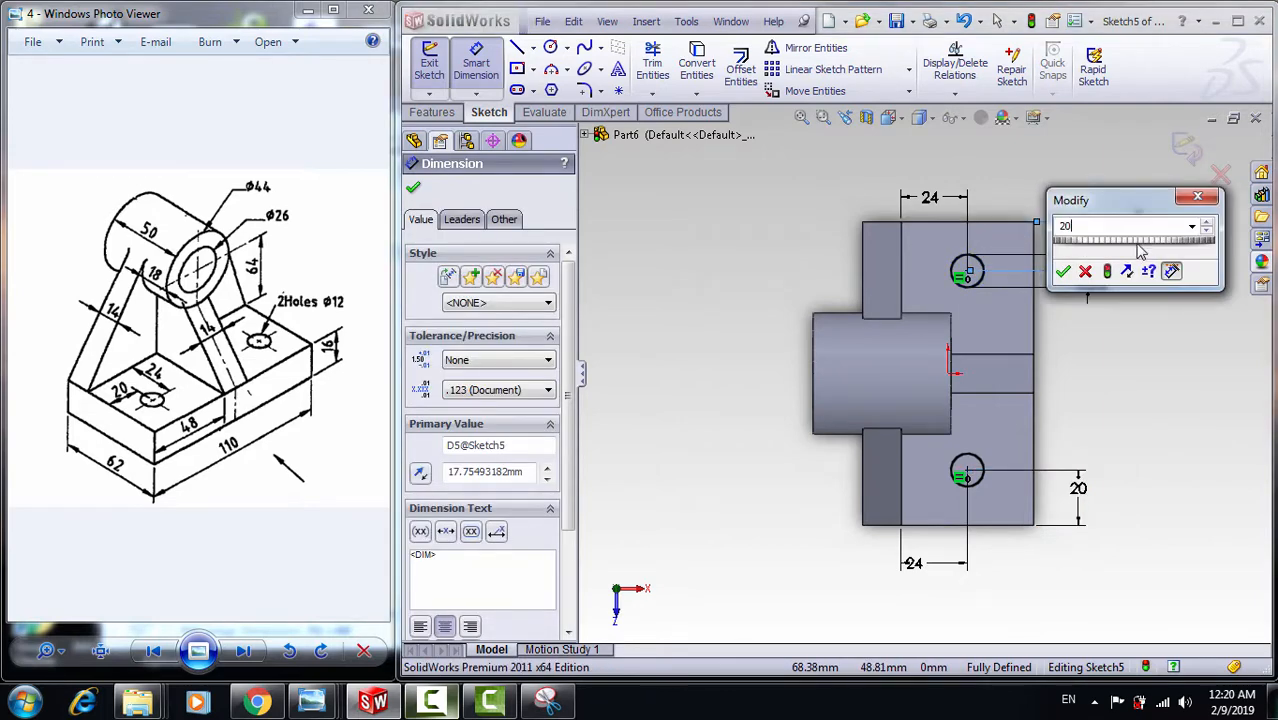
pyautogui.click(1063, 274)
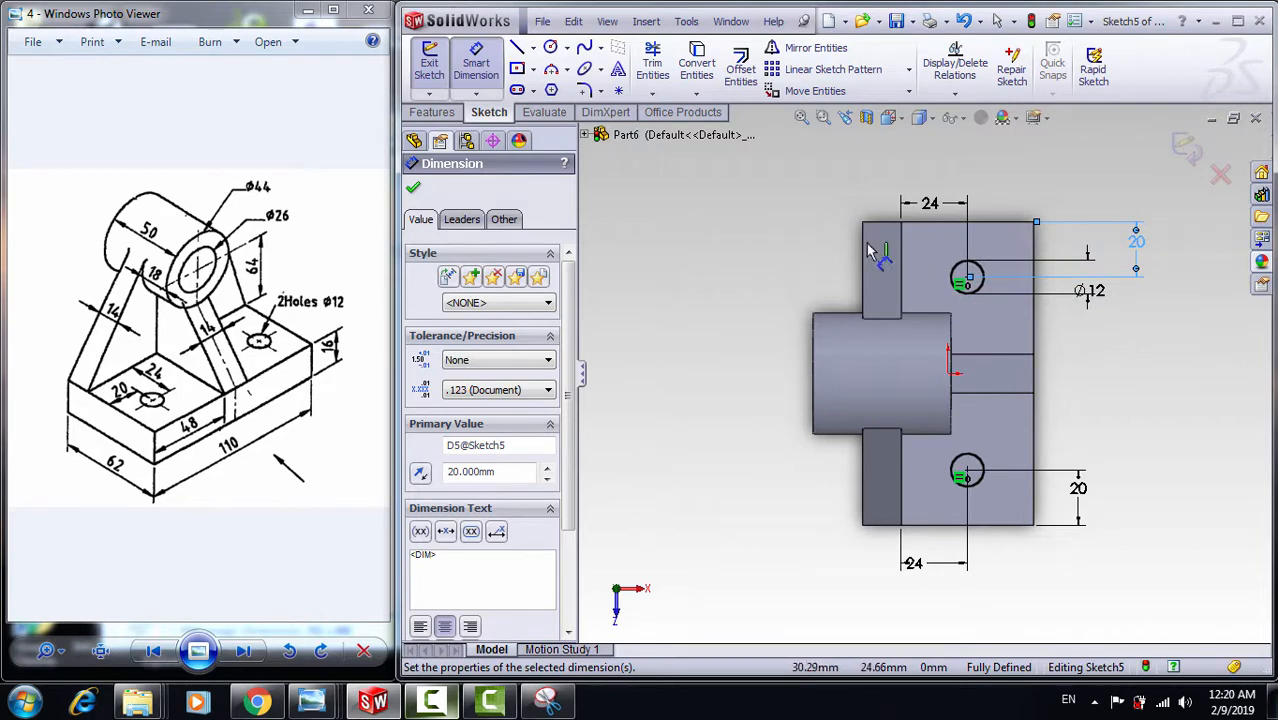
# - Cut both circles through the base plate with an Extruded Cut using the Up To Next end condition
pyautogui.click(432, 112)
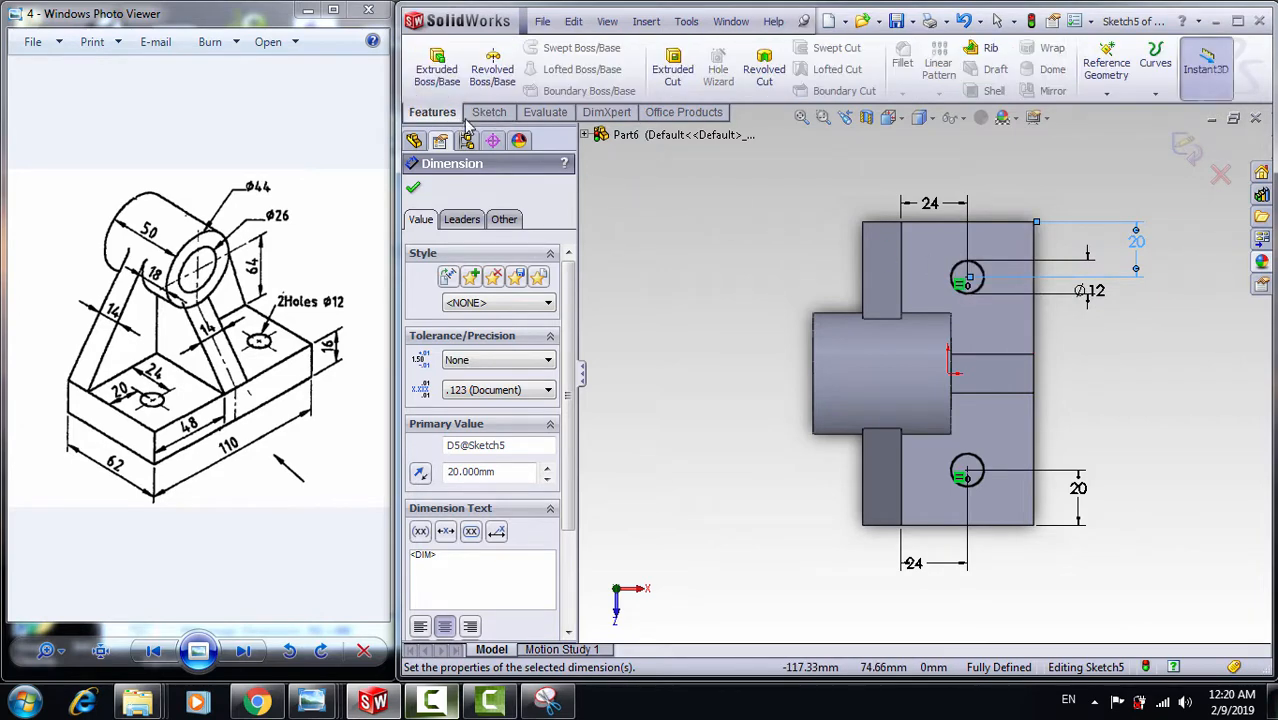
pyautogui.click(672, 70)
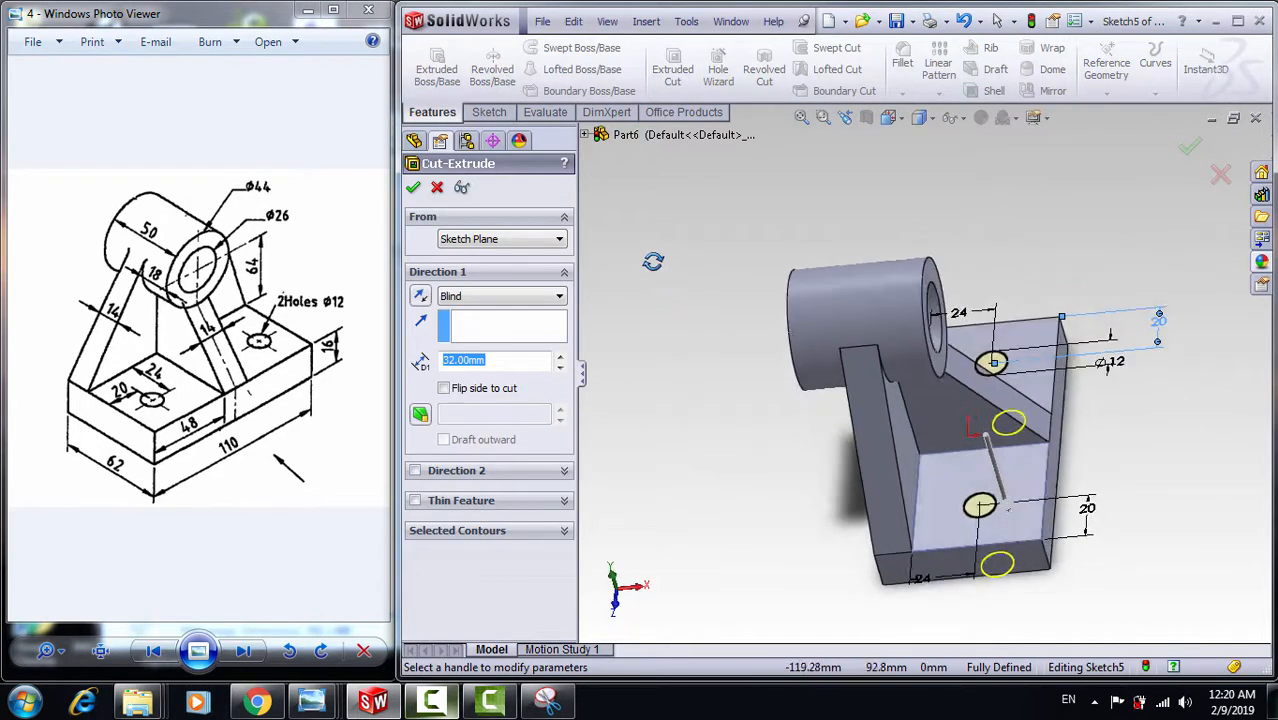
pyautogui.click(492, 296)
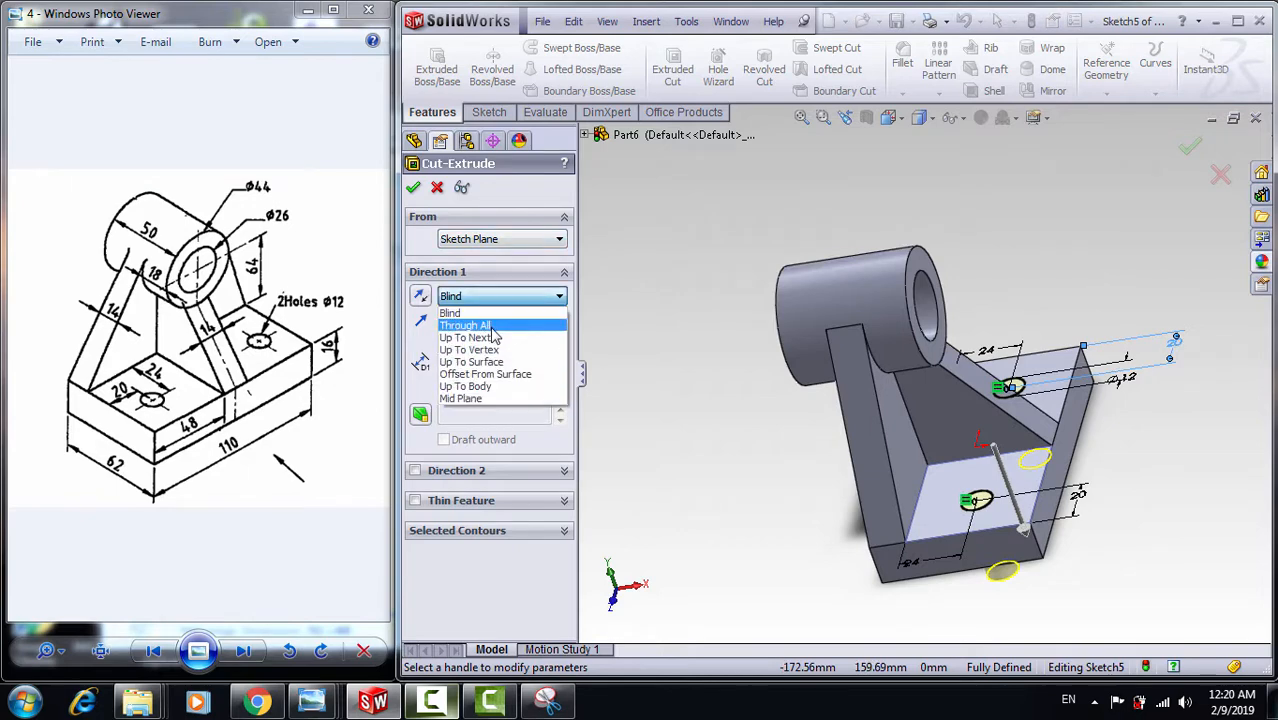
pyautogui.click(492, 340)
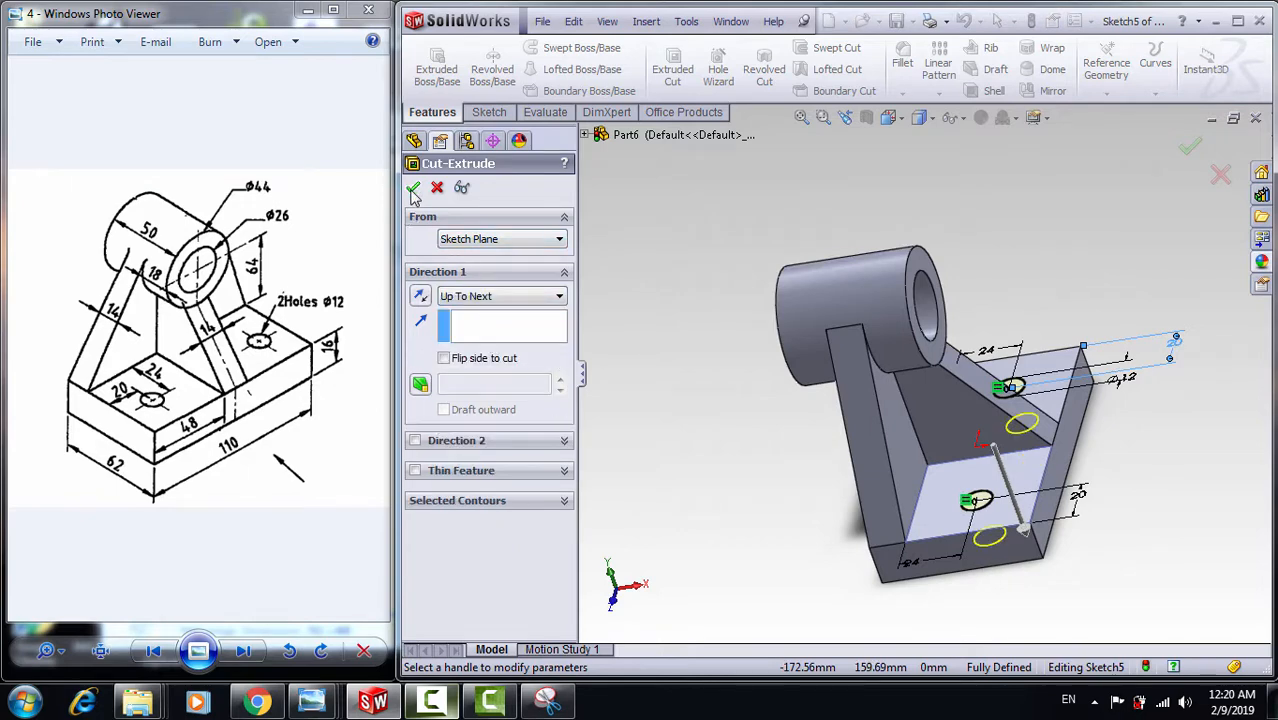
pyautogui.click(413, 189)
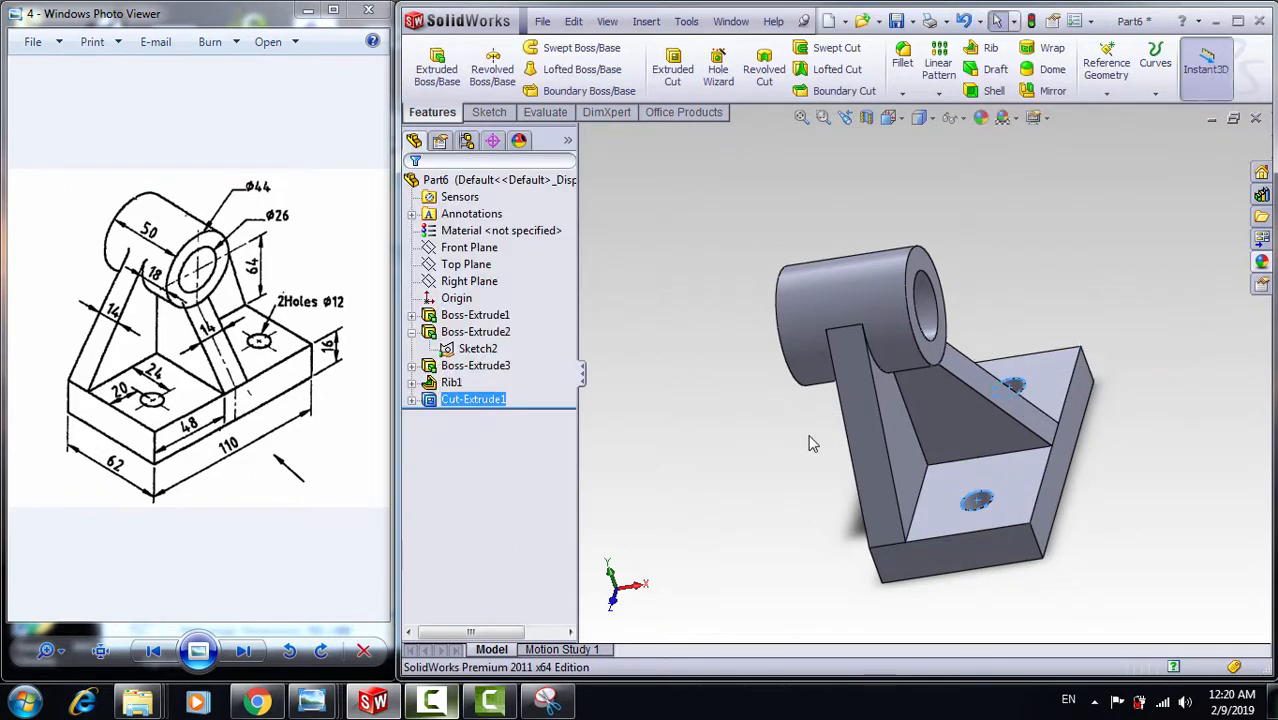
# - Apply a light yellow color appearance from the standard swatches to the whole bracket part
pyautogui.moveTo(812, 444); pyautogui.dragTo(898, 306, button='middle')
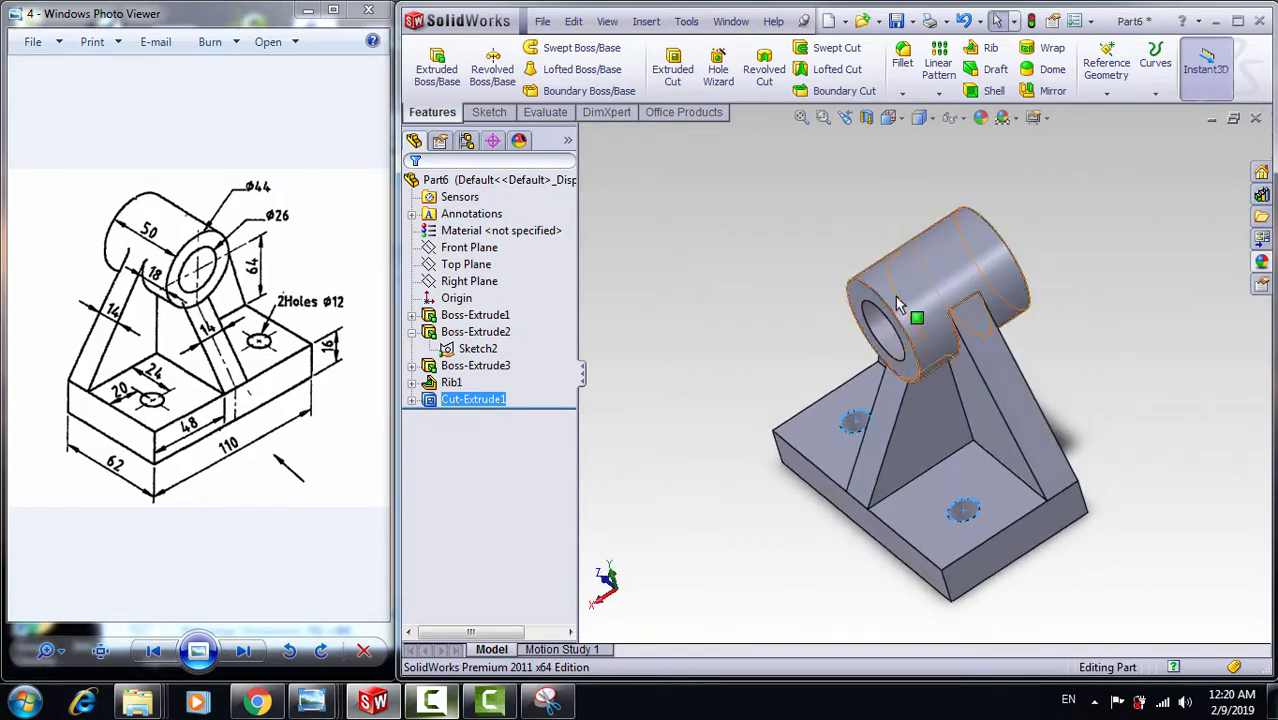
pyautogui.click(432, 183)
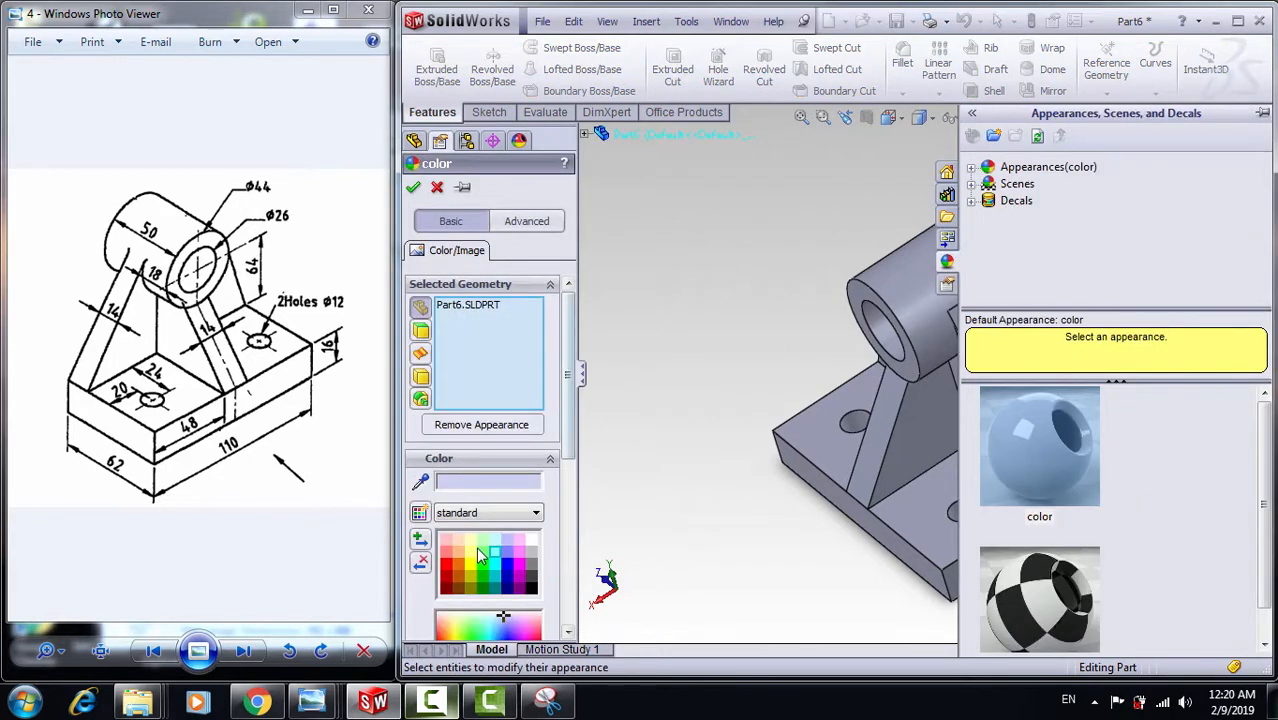
pyautogui.click(477, 549)
pyautogui.click(413, 187)
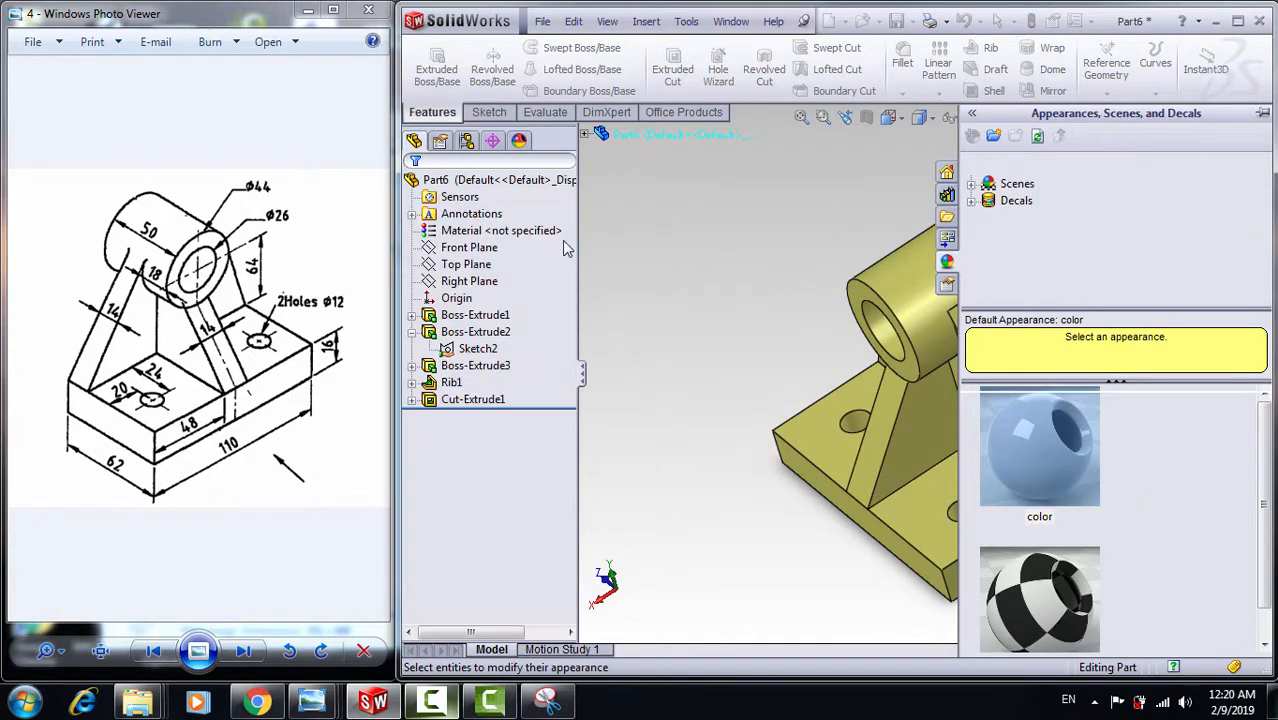
# - Show the finished bracket in the isometric view to compare it with the reference drawing
pyautogui.moveTo(795, 435); pyautogui.dragTo(860, 230, button='middle')
pyautogui.click(897, 121)
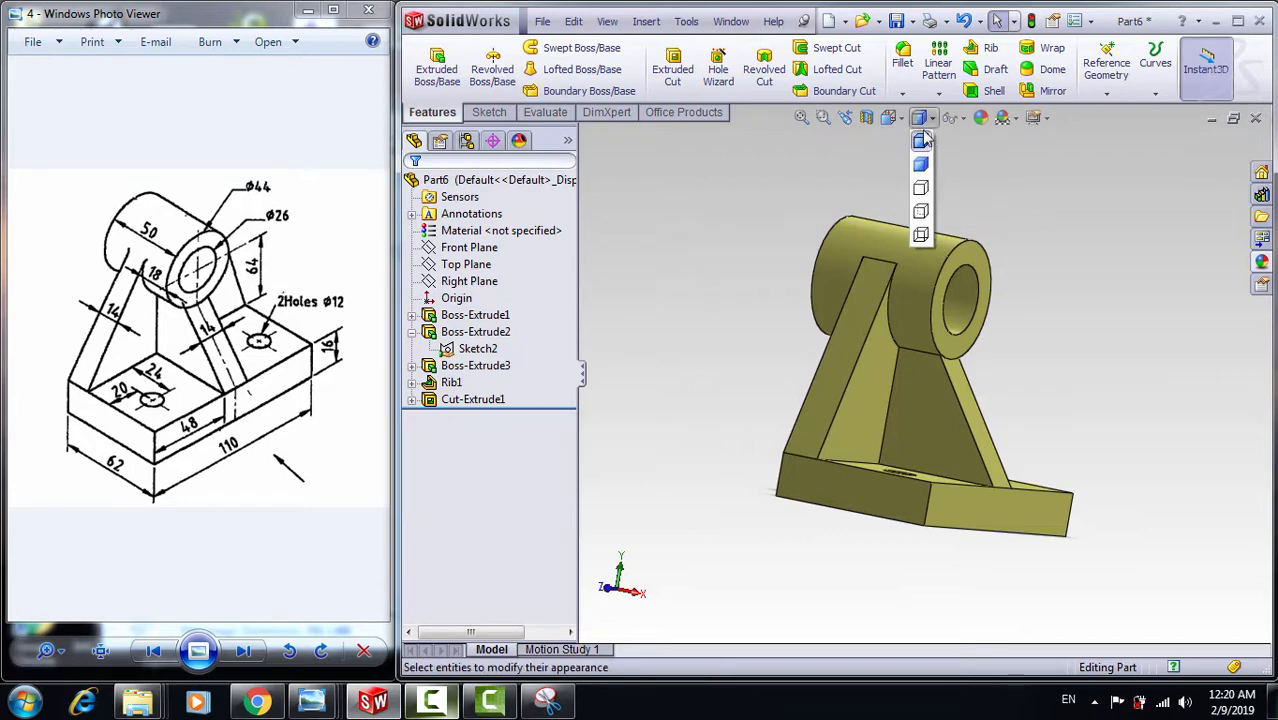
pyautogui.click(936, 142)
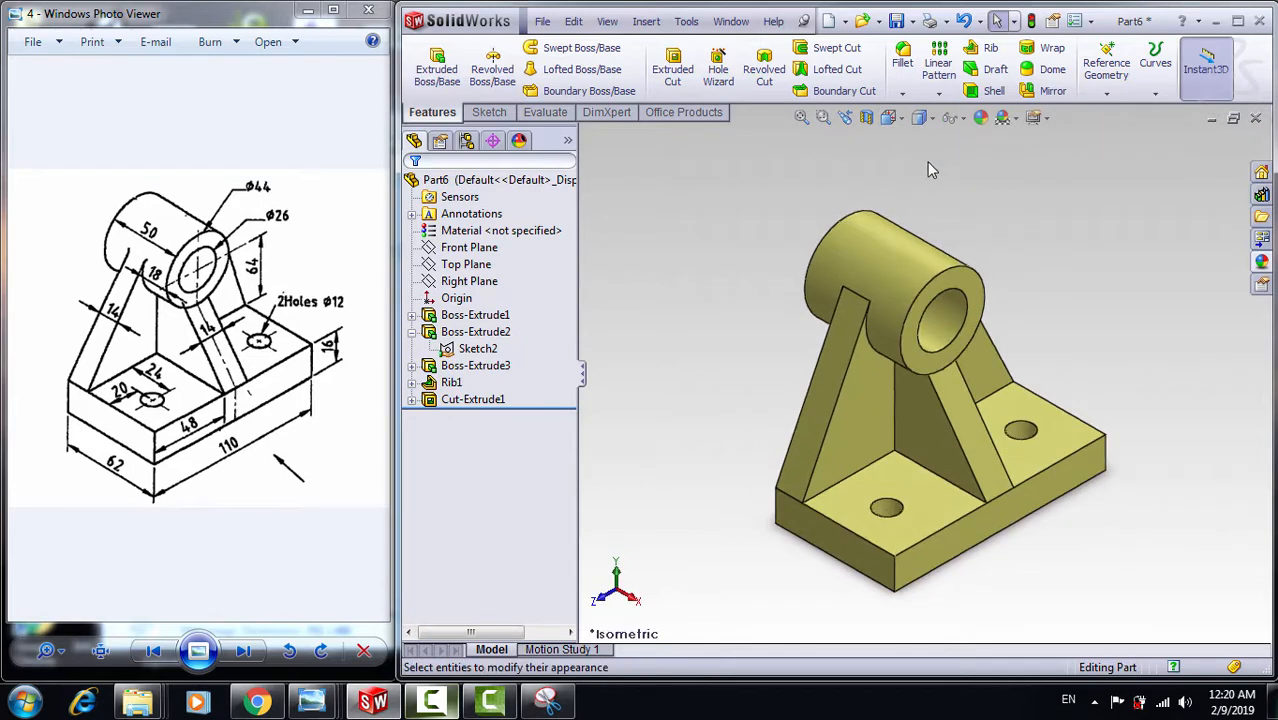
pyautogui.scroll(1, 984, 424)
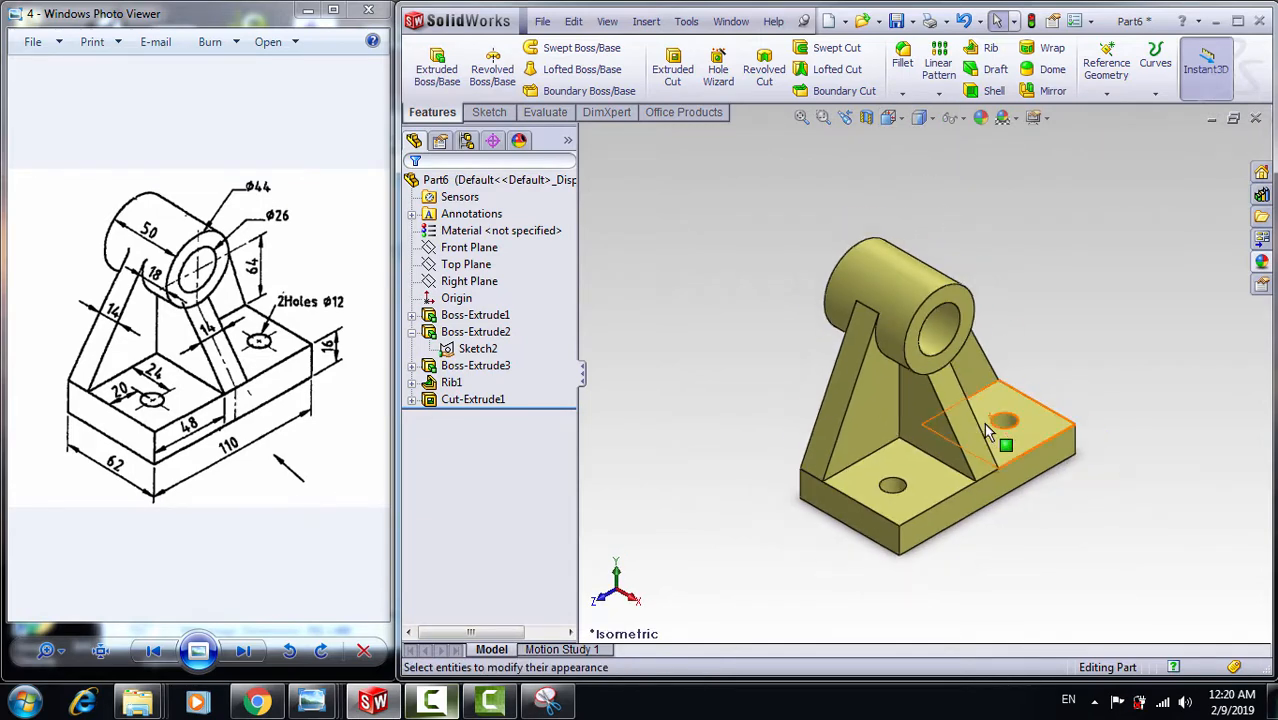
pyautogui.scroll(-1, 984, 424)
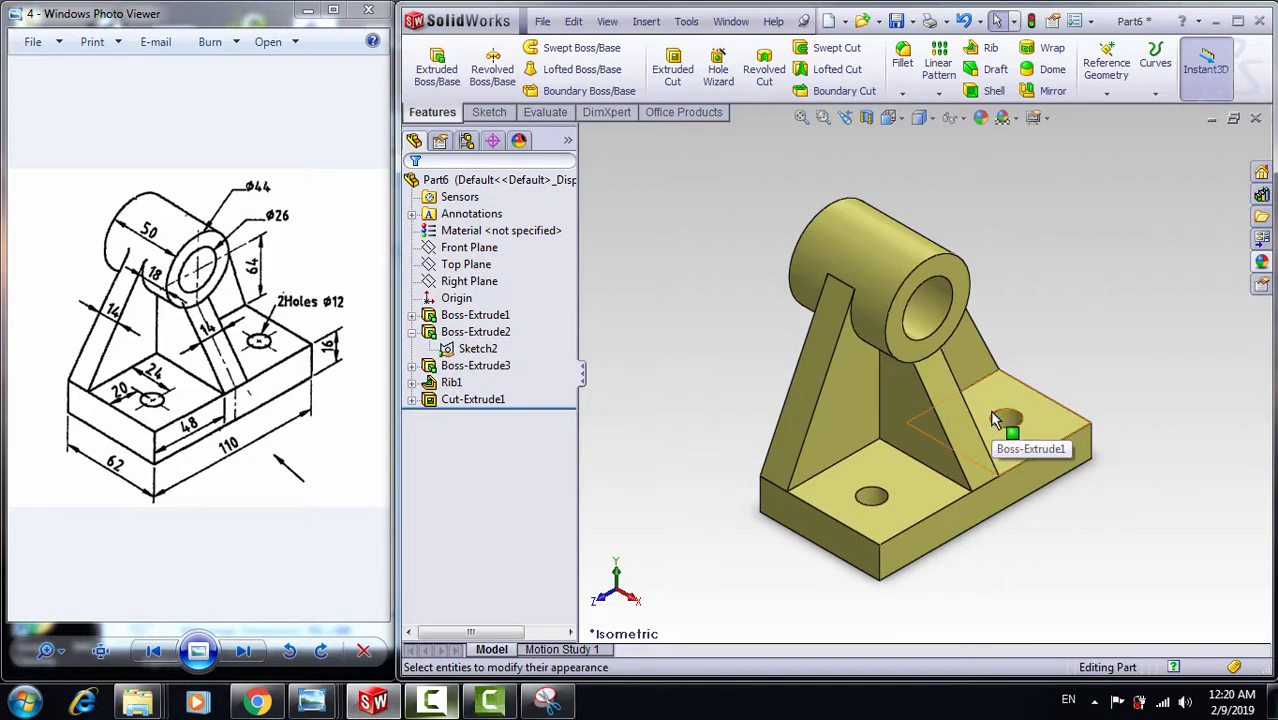